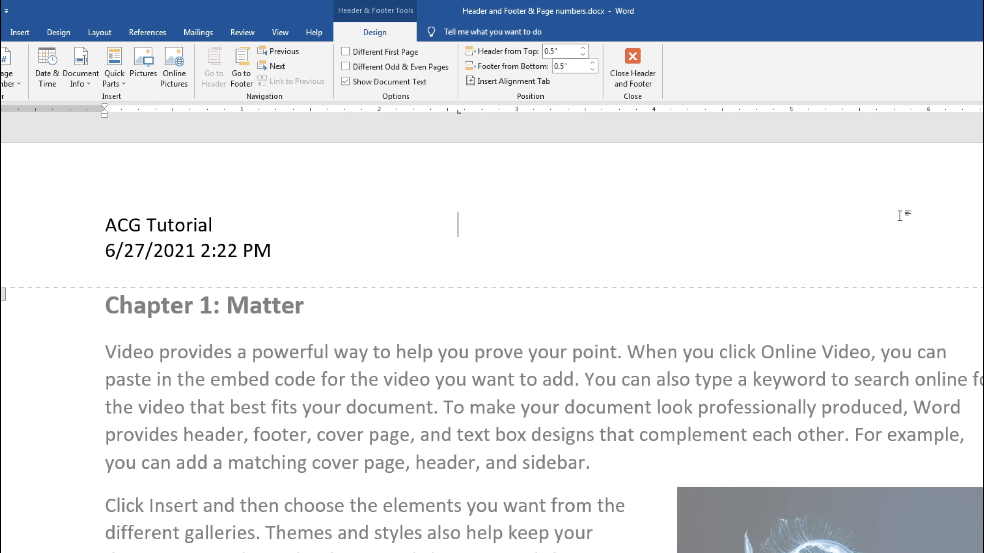
Insert the picture images.png into the header, aligned after the existing header text
{"action": "double_click", "coordinate": [904, 216]}
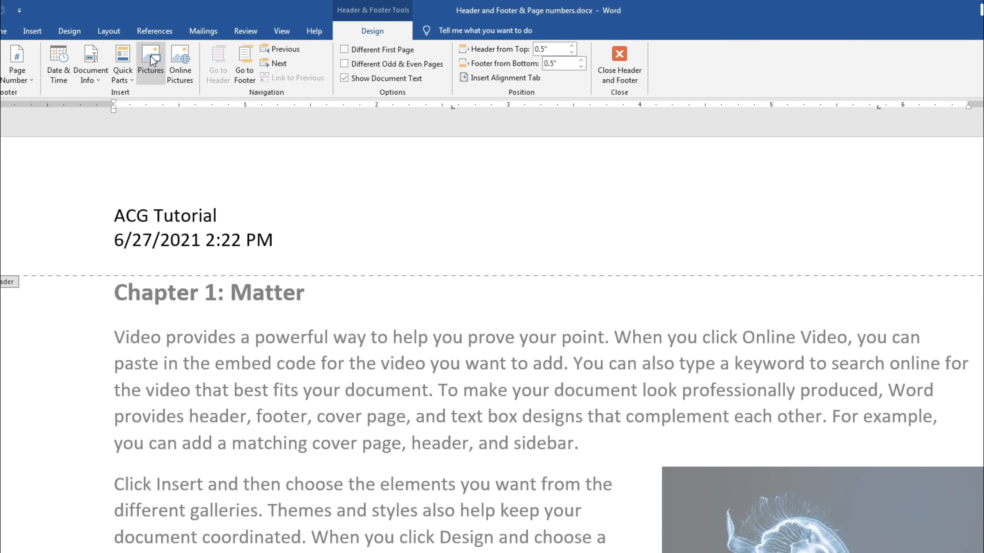
{"action": "left_click", "coordinate": [151, 56]}
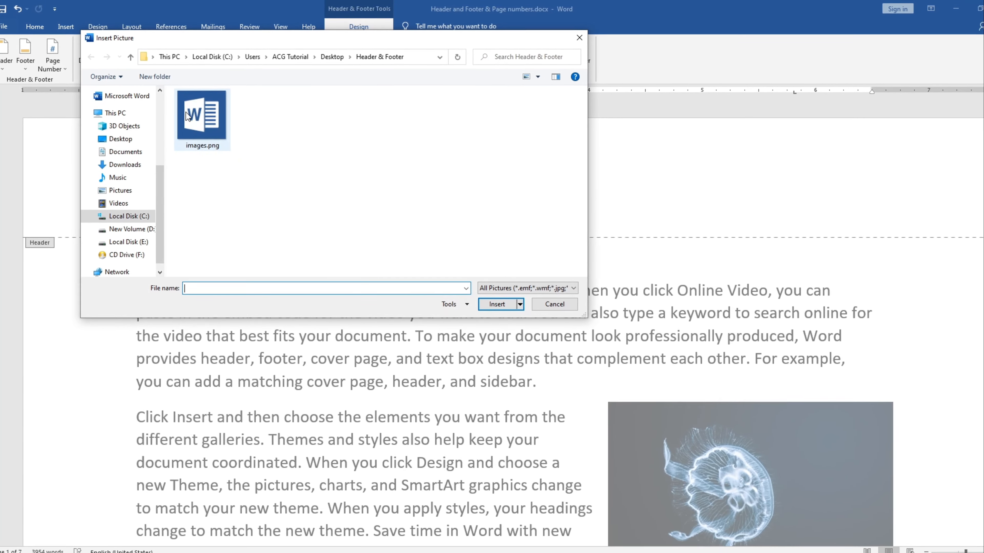
{"action": "left_click", "coordinate": [188, 116]}
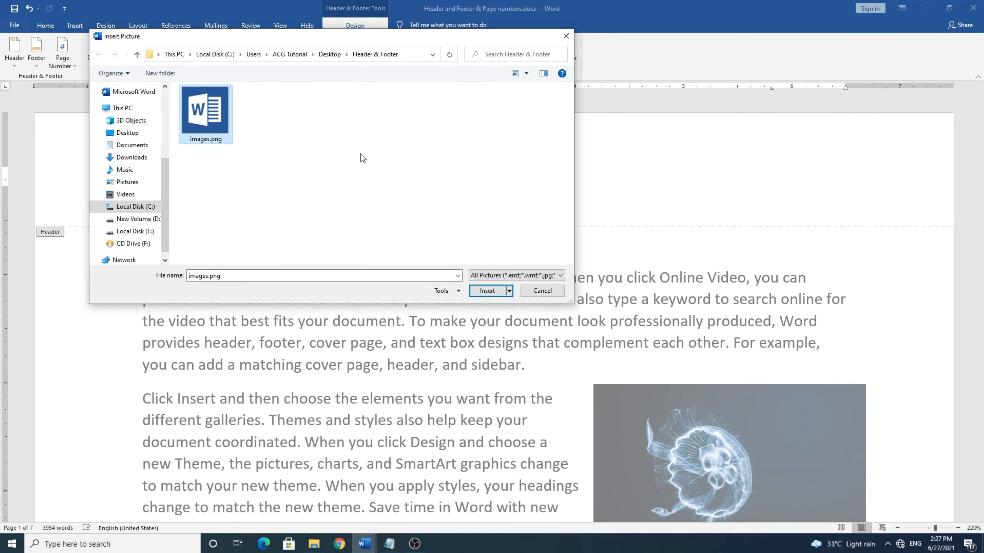
{"action": "left_click", "coordinate": [482, 288]}
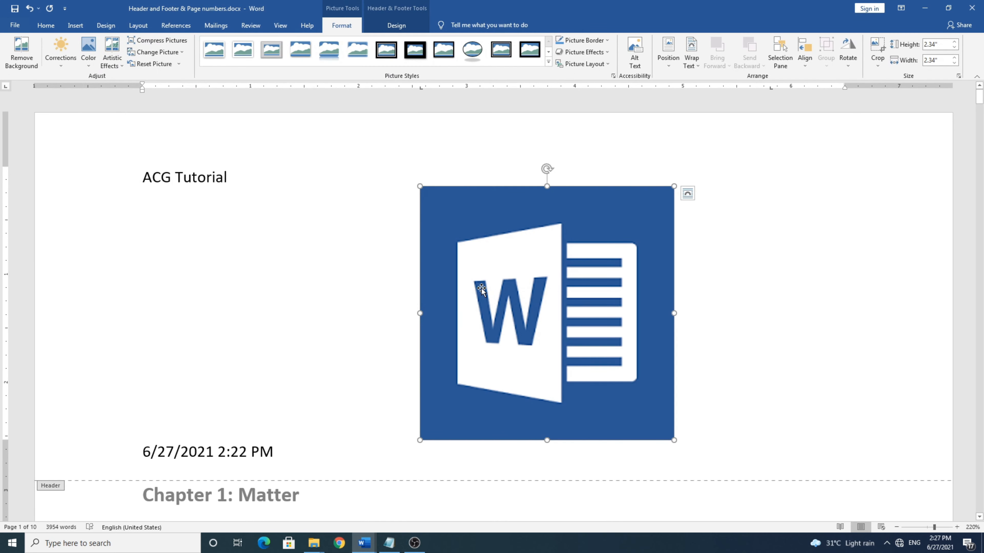
Examine how the inserted header picture affects the page layout and the header of the following page
{"action": "scroll", "coordinate": [577, 368], "scroll_direction": "down", "scroll_amount": 3}
{"action": "scroll", "coordinate": [580, 368], "scroll_direction": "up", "scroll_amount": 3}
{"action": "scroll", "coordinate": [814, 302], "scroll_direction": "down", "scroll_amount": 10}
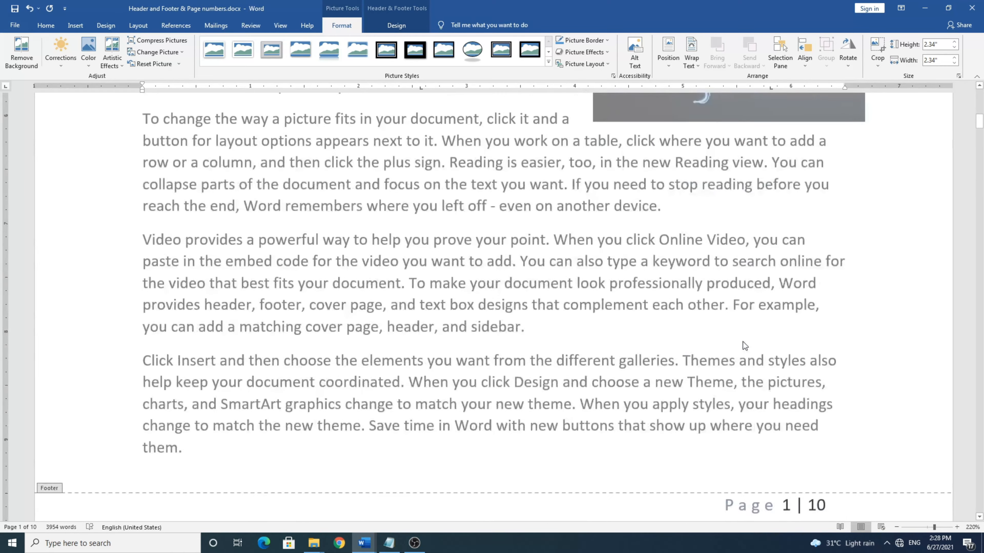
{"action": "scroll", "coordinate": [745, 345], "scroll_direction": "up", "scroll_amount": 5}
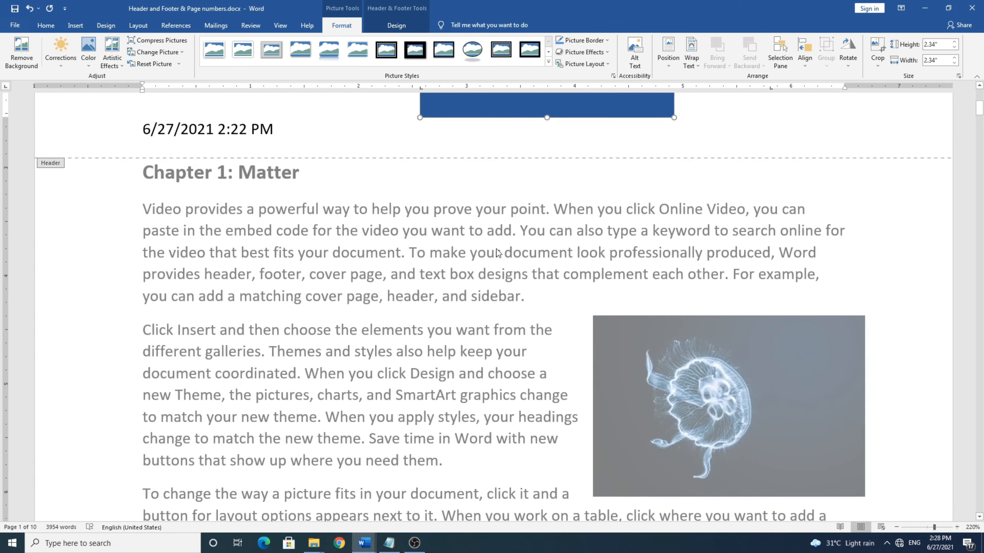
{"action": "scroll", "coordinate": [516, 258], "scroll_direction": "down", "scroll_amount": 8}
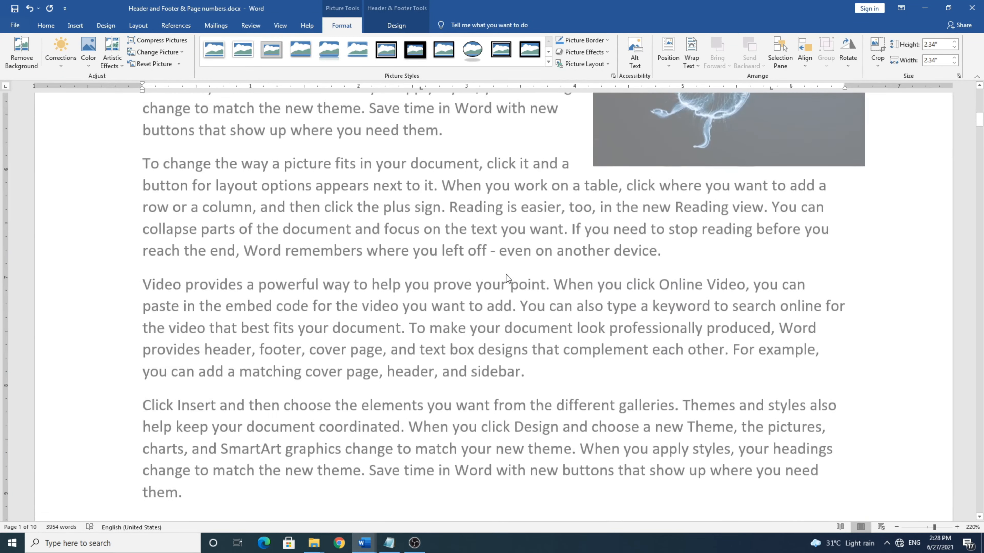
{"action": "scroll", "coordinate": [508, 275], "scroll_direction": "down", "scroll_amount": 11}
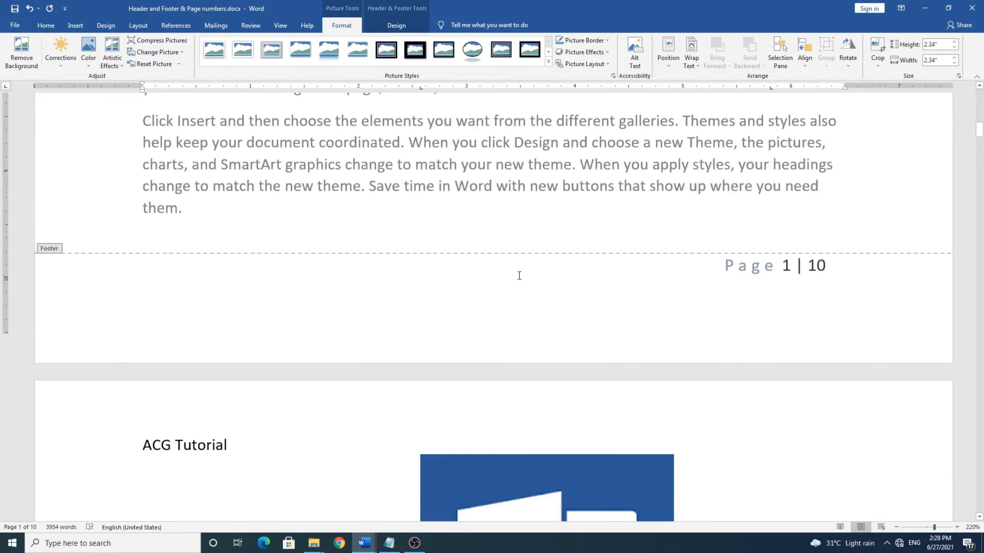
{"action": "scroll", "coordinate": [518, 278], "scroll_direction": "down", "scroll_amount": 4}
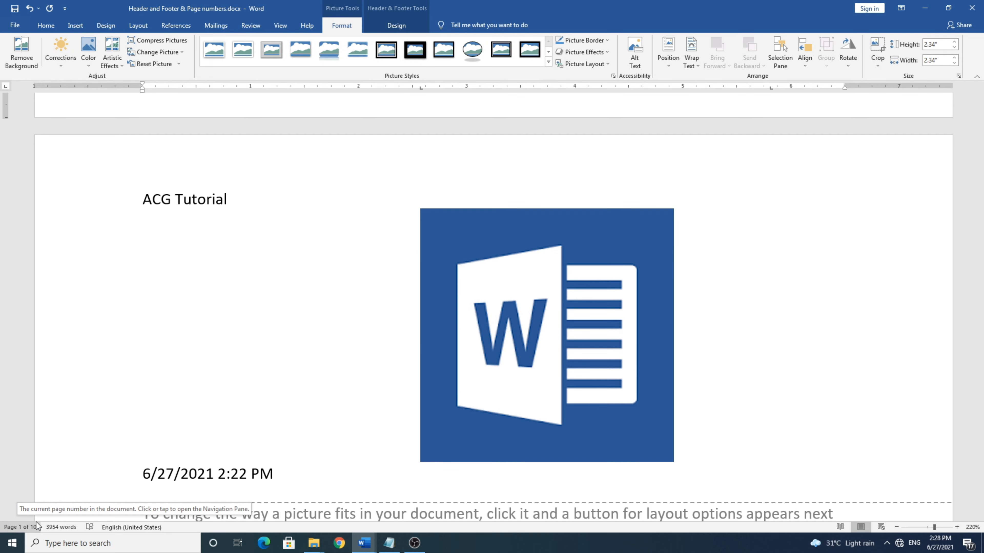
{"action": "scroll", "coordinate": [591, 463], "scroll_direction": "up", "scroll_amount": 20}
{"action": "scroll", "coordinate": [586, 455], "scroll_direction": "up", "scroll_amount": 10}
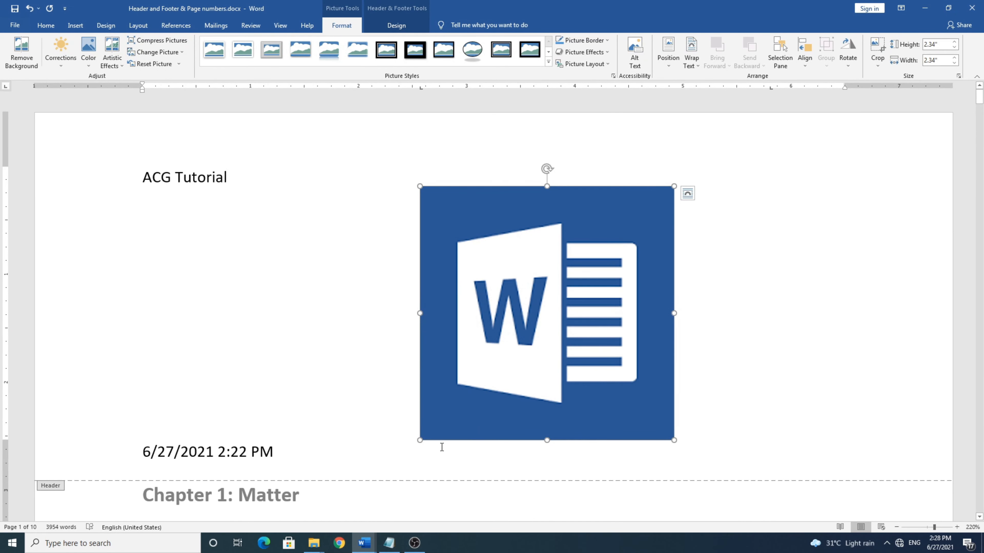
Shrink the header picture to about 0.37 inch square and place it with text wrapping in the header's upper-right corner
{"action": "left_click_drag", "start_coordinate": [420, 441], "coordinate": [534, 225]}
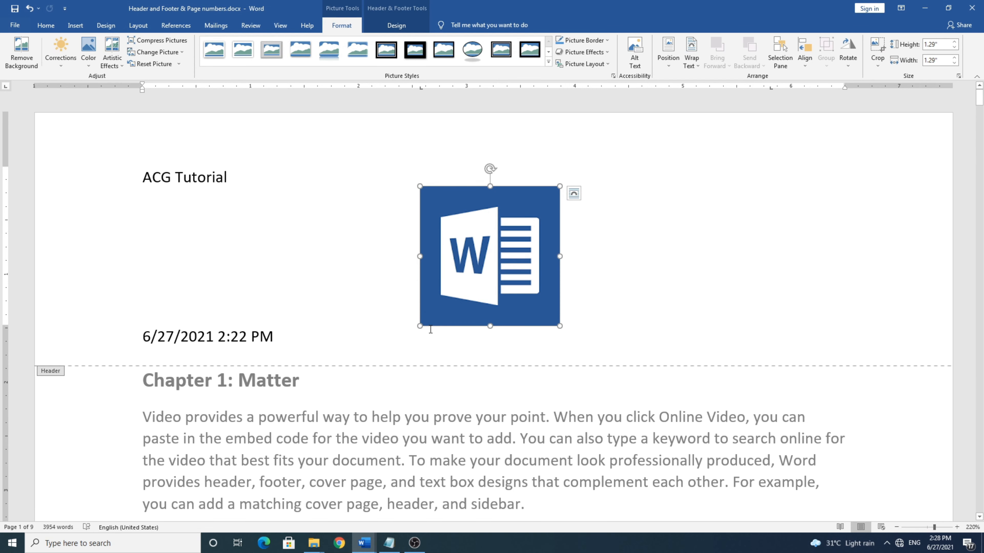
{"action": "left_click_drag", "start_coordinate": [420, 326], "coordinate": [531, 224]}
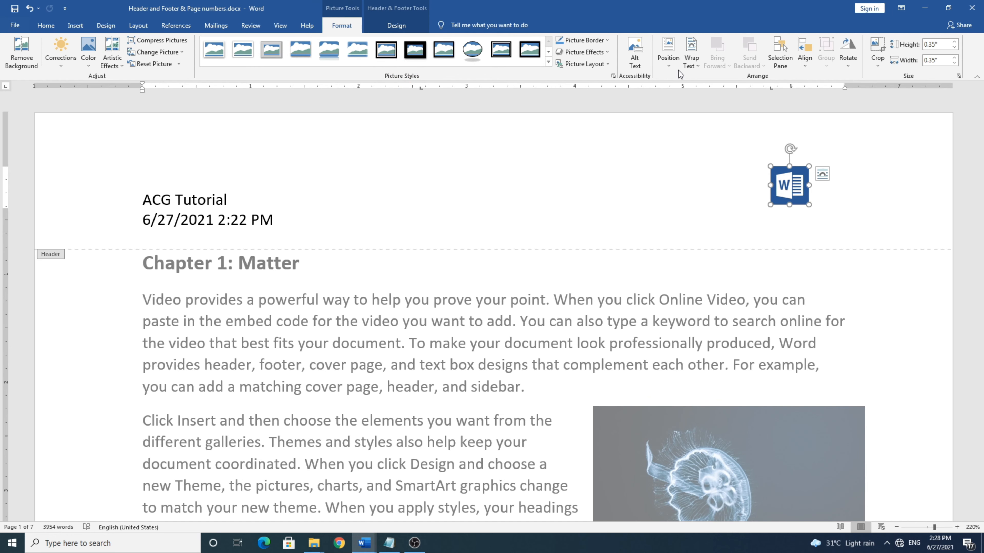
{"action": "left_click", "coordinate": [670, 62]}
{"action": "left_click", "coordinate": [732, 136]}
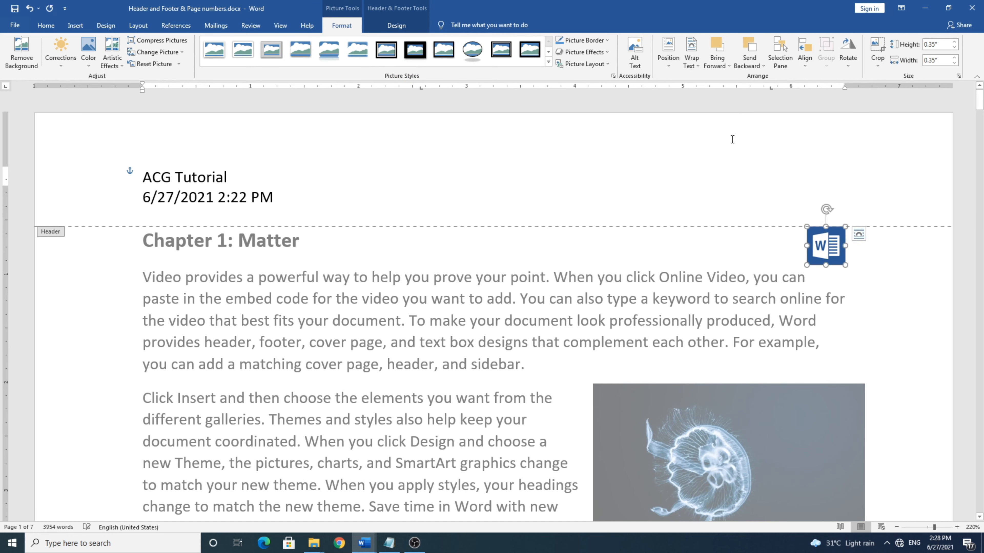
{"action": "left_click_drag", "start_coordinate": [827, 247], "coordinate": [862, 185]}
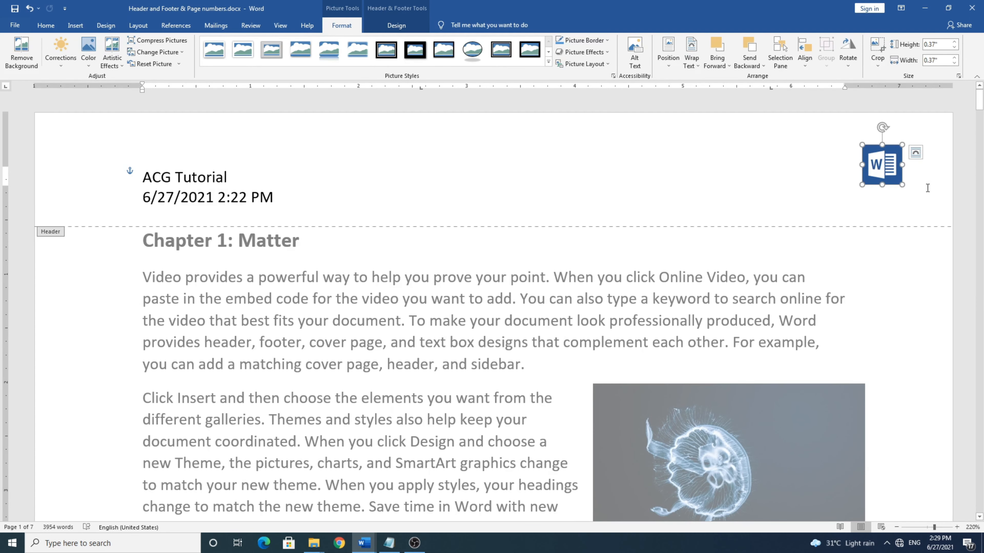
{"action": "left_click", "coordinate": [927, 188]}
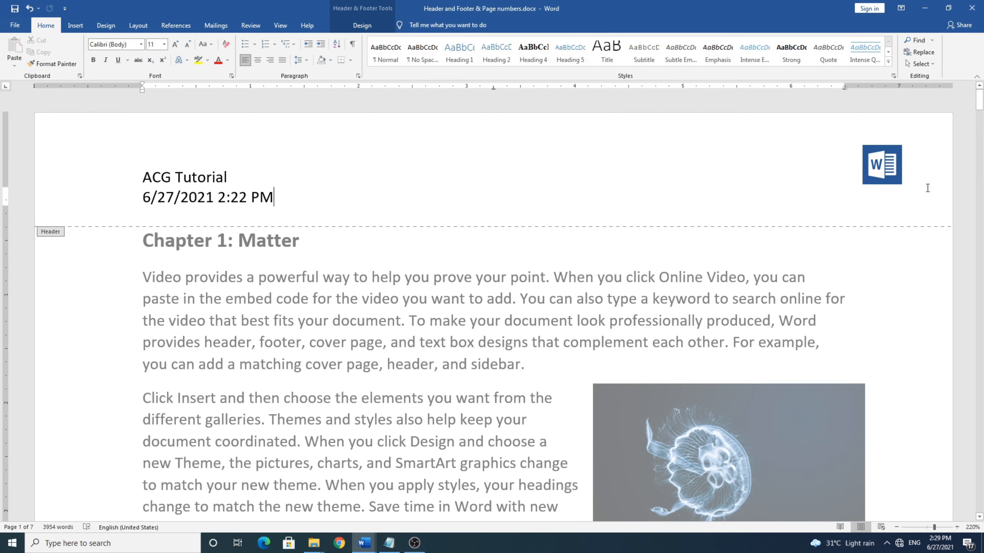
Examine the header text and picture on the following pages of the document
{"action": "left_click", "coordinate": [355, 25]}
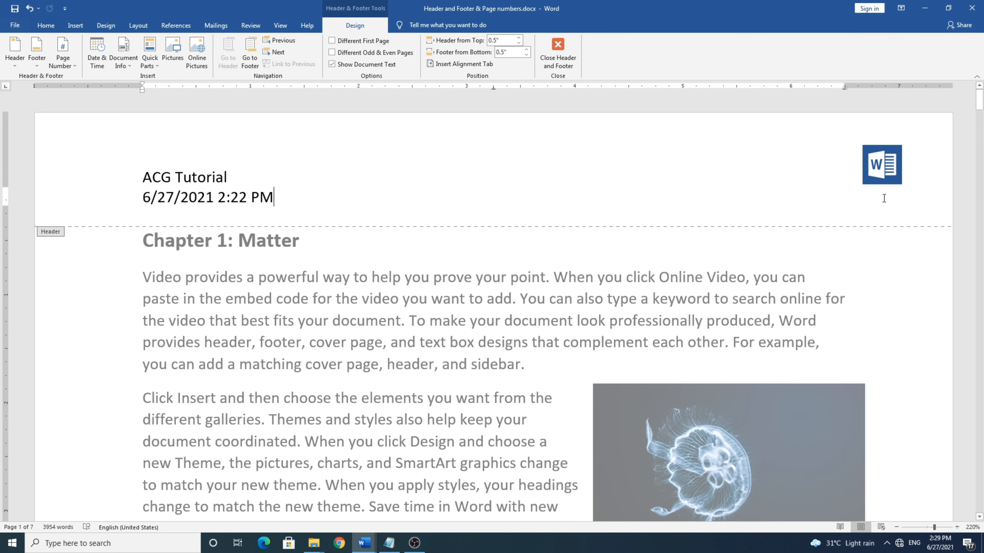
{"action": "scroll", "coordinate": [885, 192], "scroll_direction": "down", "scroll_amount": 5}
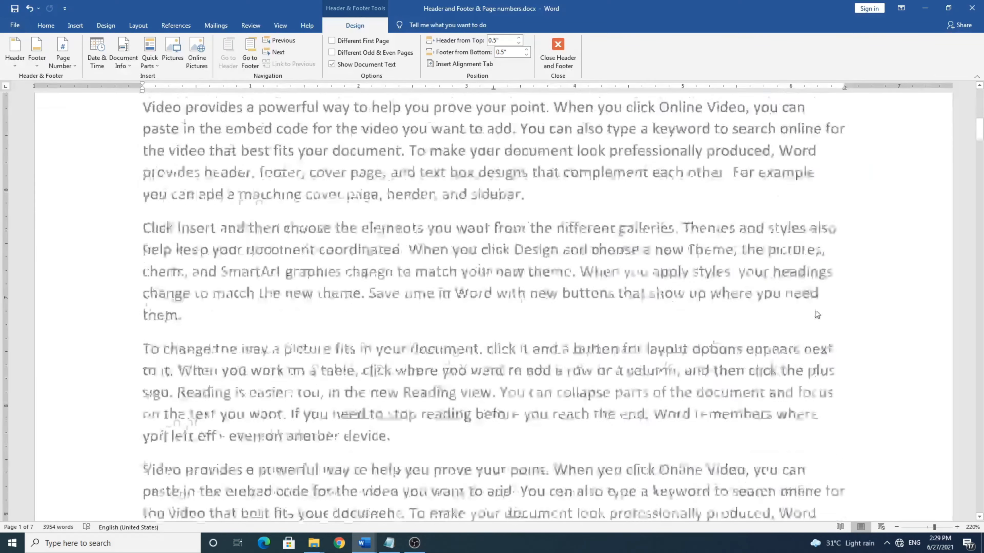
{"action": "scroll", "coordinate": [791, 296], "scroll_direction": "down", "scroll_amount": 6}
{"action": "scroll", "coordinate": [792, 296], "scroll_direction": "up", "scroll_amount": 5}
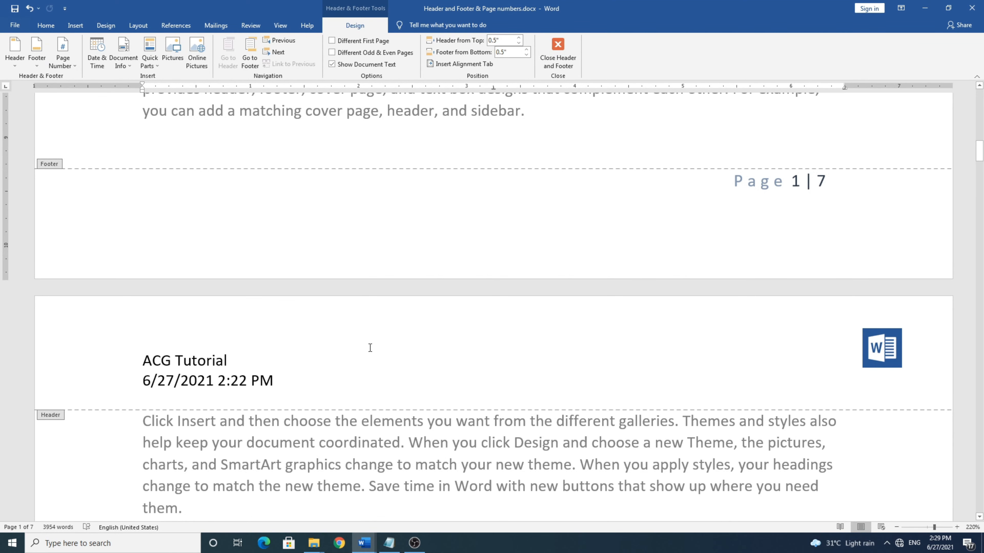
{"action": "scroll", "coordinate": [565, 385], "scroll_direction": "down", "scroll_amount": 15}
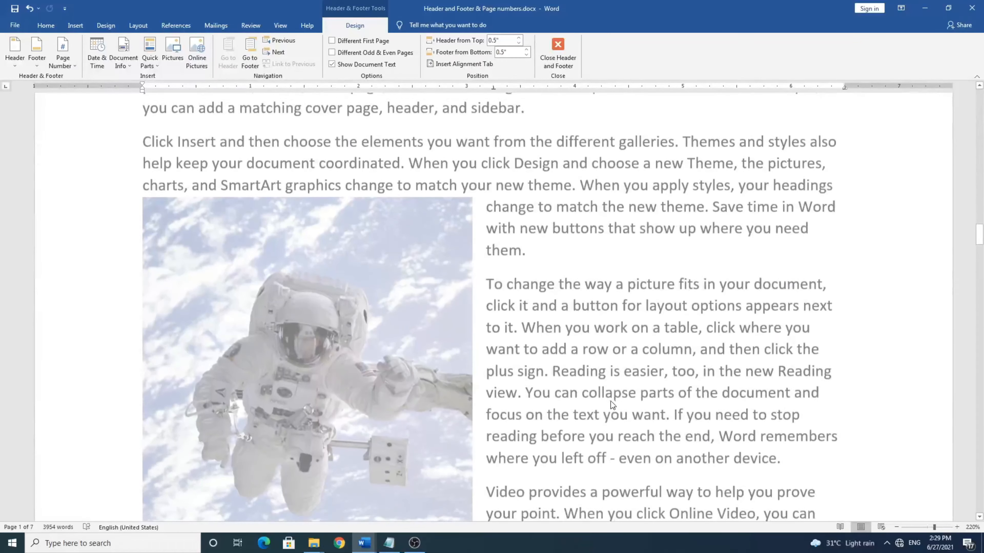
{"action": "scroll", "coordinate": [610, 401], "scroll_direction": "up", "scroll_amount": 10}
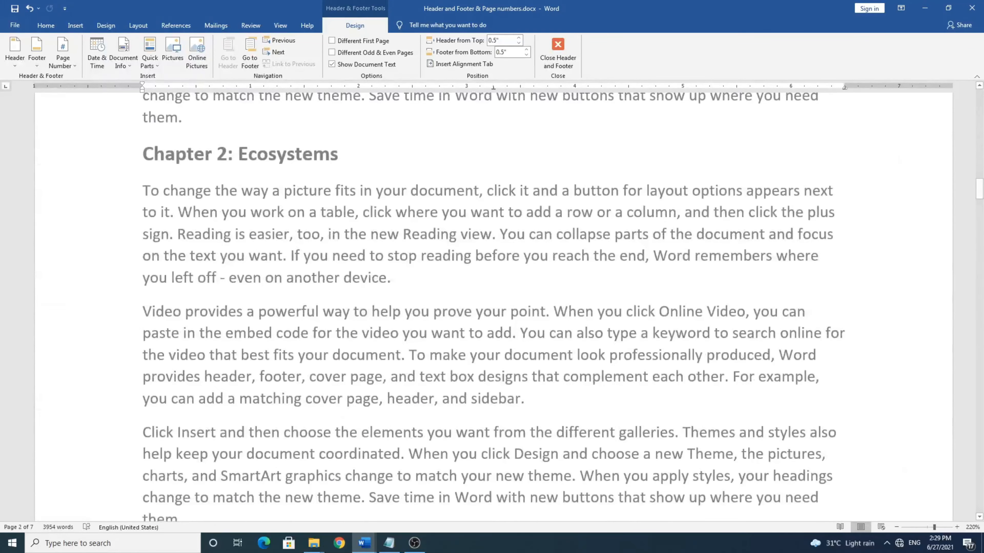
{"action": "scroll", "coordinate": [942, 113], "scroll_direction": "up", "scroll_amount": 10}
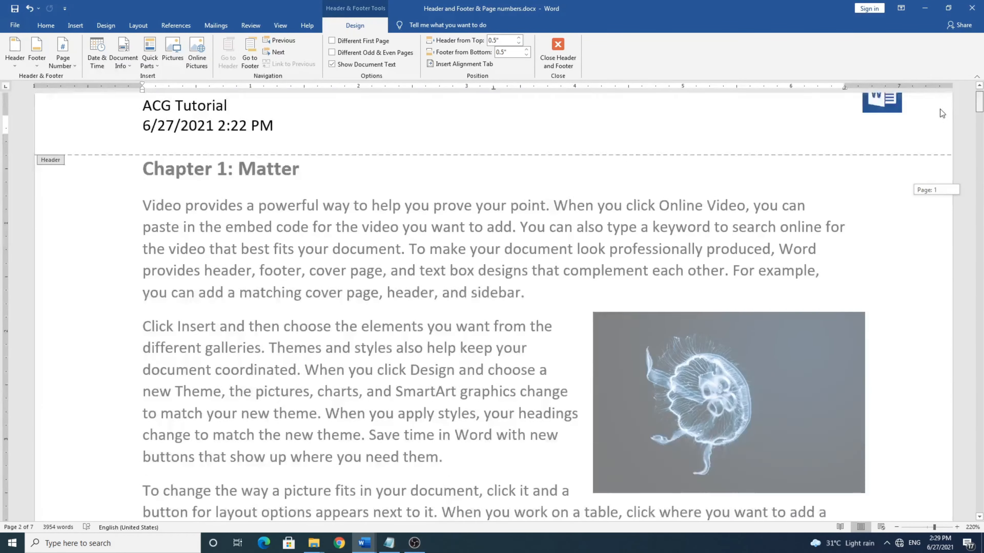
{"action": "scroll", "coordinate": [942, 113], "scroll_direction": "up", "scroll_amount": 1}
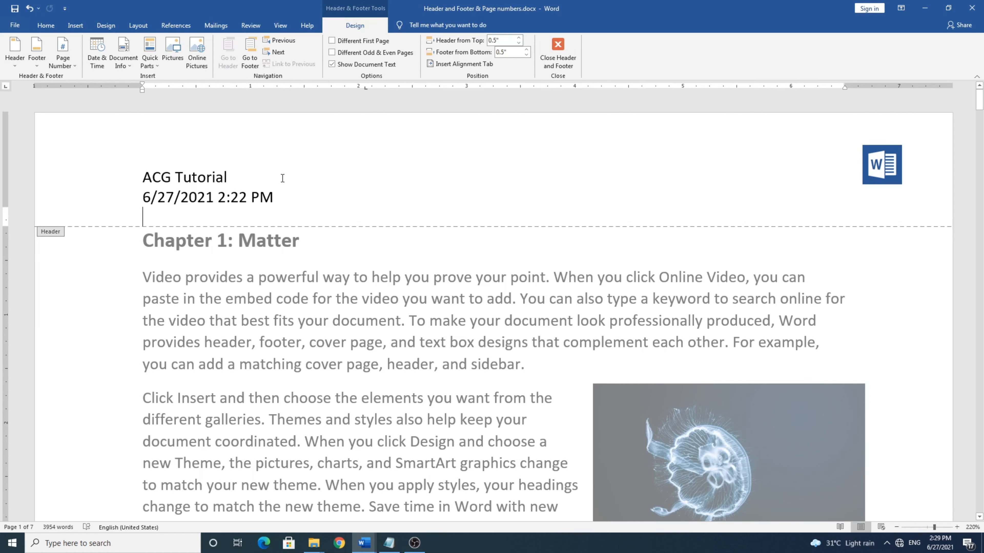
Go to the footer and add the text "MS-Word 2019" on the left of the page number line
{"action": "left_click", "coordinate": [252, 59]}
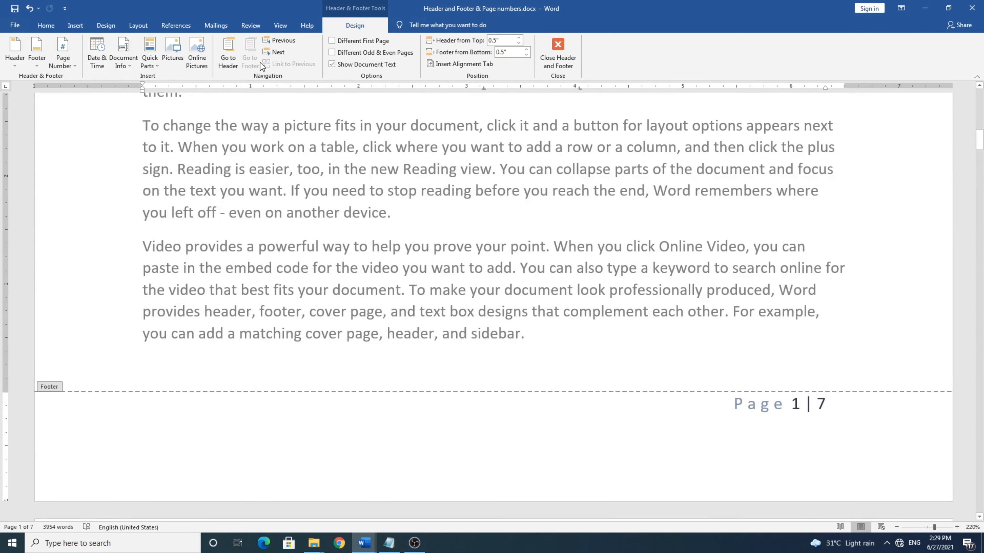
{"action": "scroll", "coordinate": [800, 377], "scroll_direction": "down", "scroll_amount": 2}
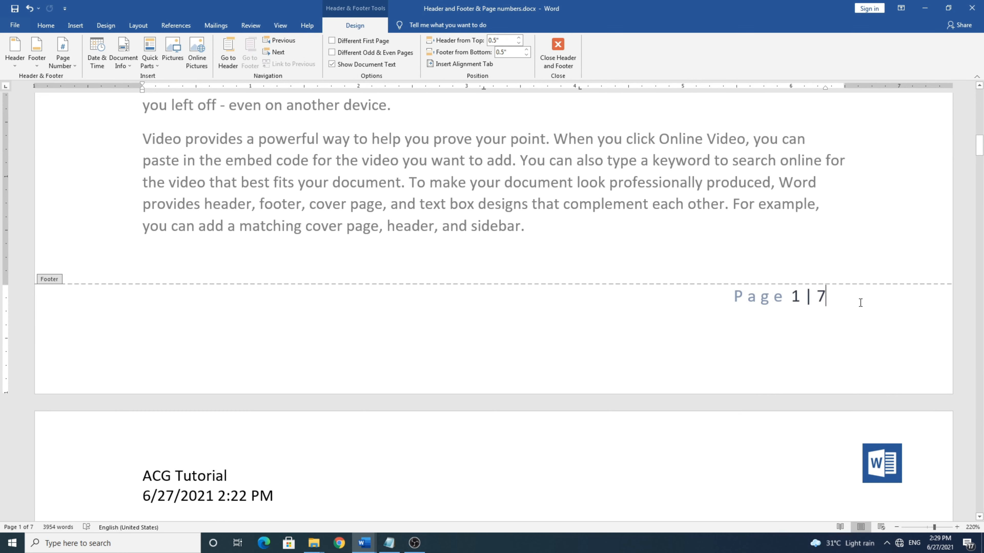
{"action": "key", "text": "Return"}
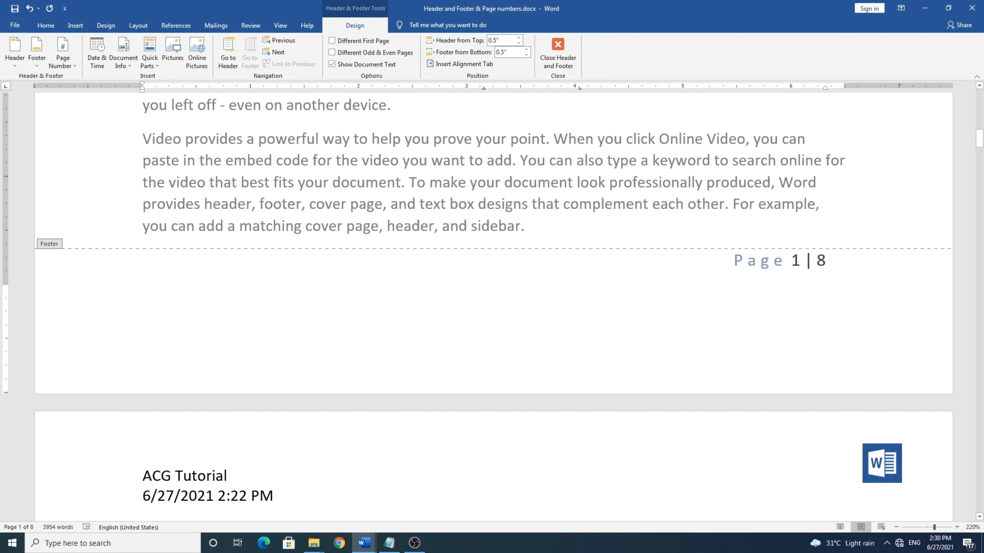
{"action": "key", "text": "ctrl+z"}
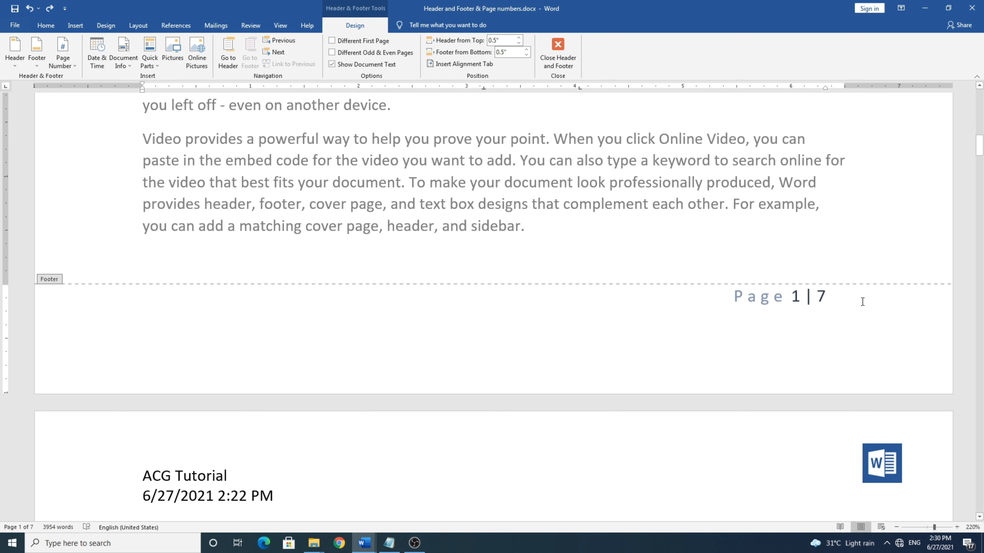
{"action": "left_click", "coordinate": [116, 308]}
{"action": "double_click", "coordinate": [170, 308]}
{"action": "type", "text": "MS-"}
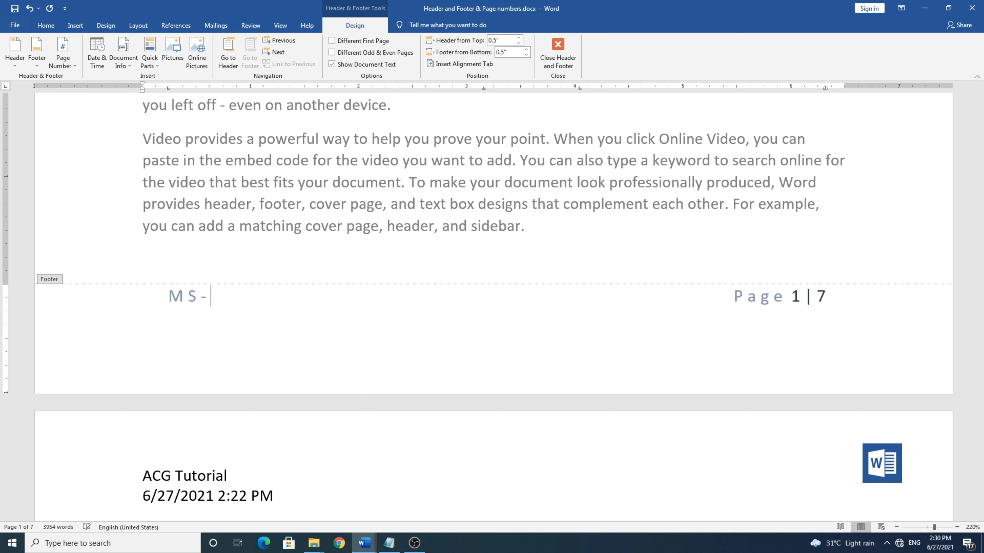
{"action": "type", "text": "Word 202"}
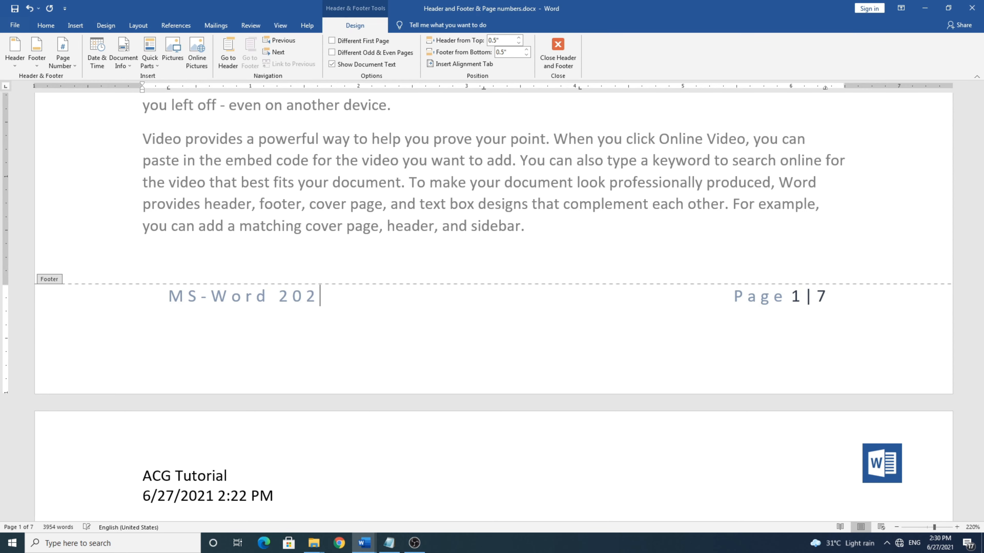
{"action": "key", "text": "BackSpace"}
{"action": "type", "text": "19"}
Return to the first page's header and enable a different header and footer for the first page
{"action": "scroll", "coordinate": [871, 420], "scroll_direction": "up", "scroll_amount": 3}
{"action": "scroll", "coordinate": [871, 423], "scroll_direction": "up", "scroll_amount": 10}
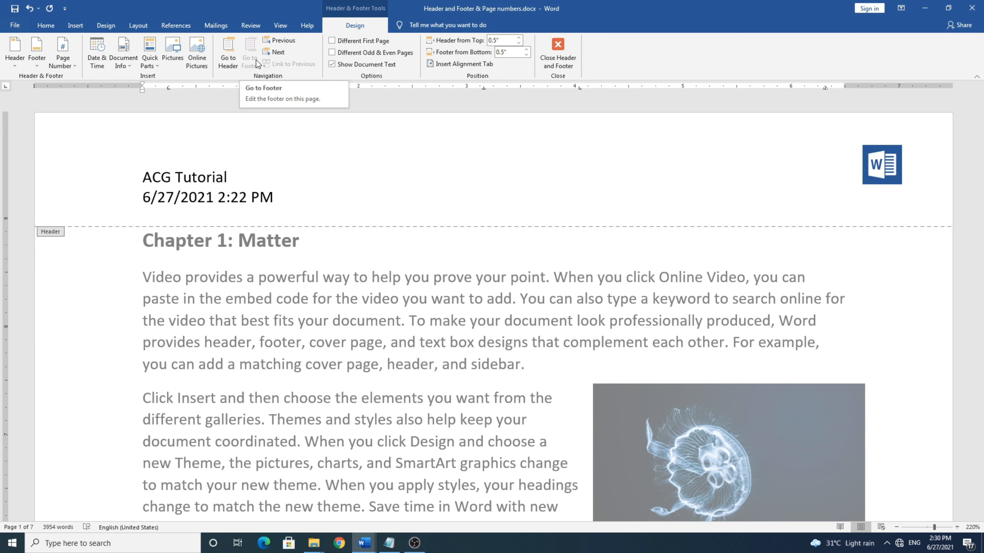
{"action": "left_click", "coordinate": [230, 57]}
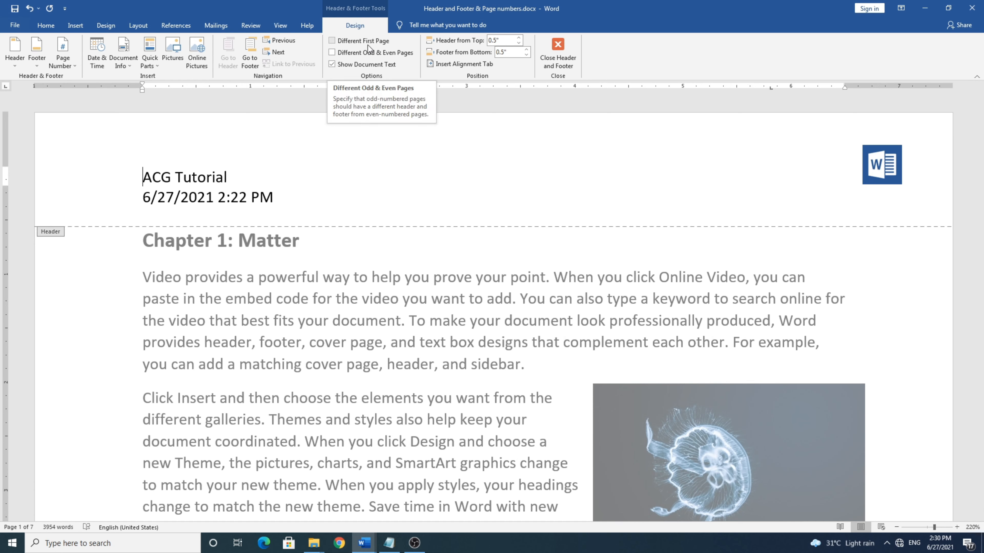
{"action": "scroll", "coordinate": [201, 260], "scroll_direction": "down", "scroll_amount": 15}
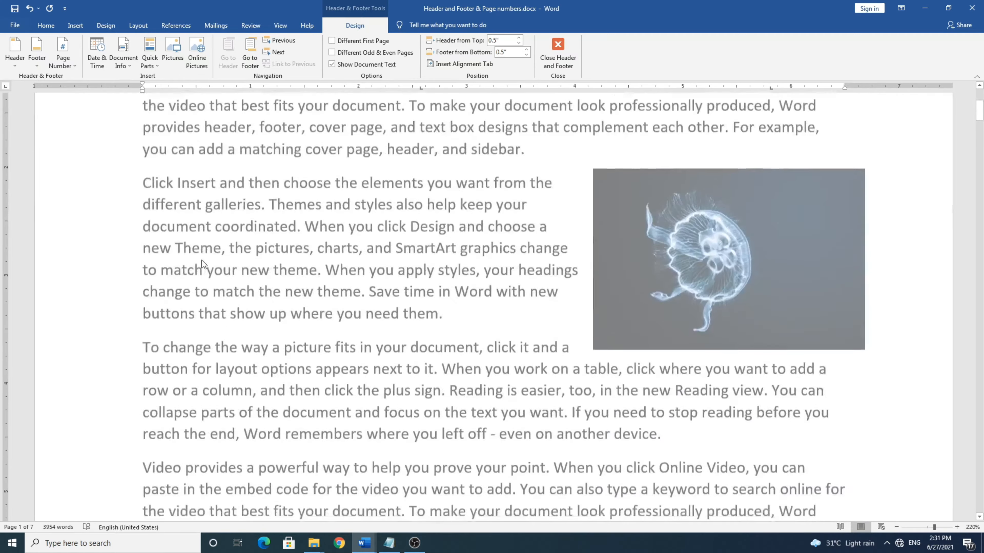
{"action": "scroll", "coordinate": [214, 260], "scroll_direction": "down", "scroll_amount": 3}
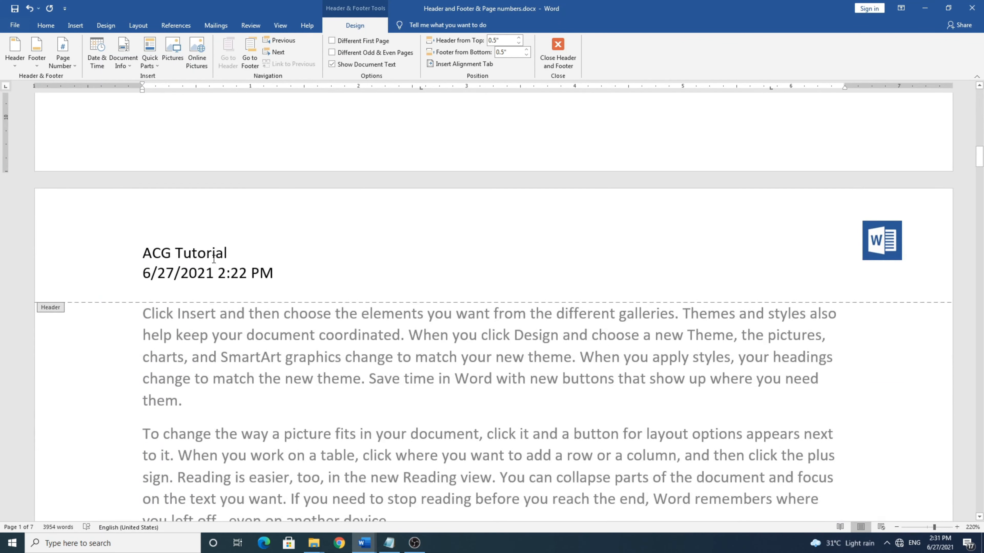
{"action": "scroll", "coordinate": [318, 277], "scroll_direction": "down", "scroll_amount": 15}
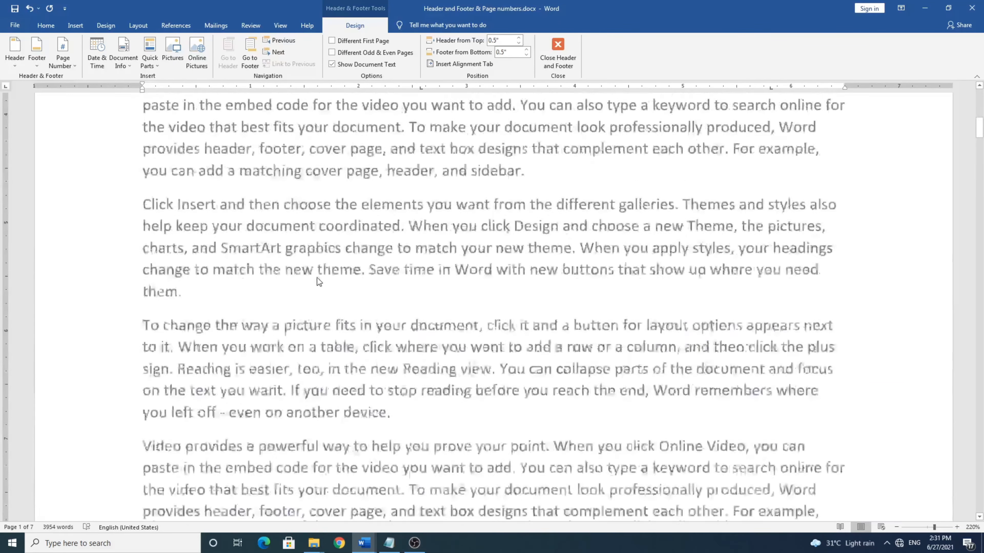
{"action": "left_click_drag", "start_coordinate": [979, 124], "coordinate": [980, 98]}
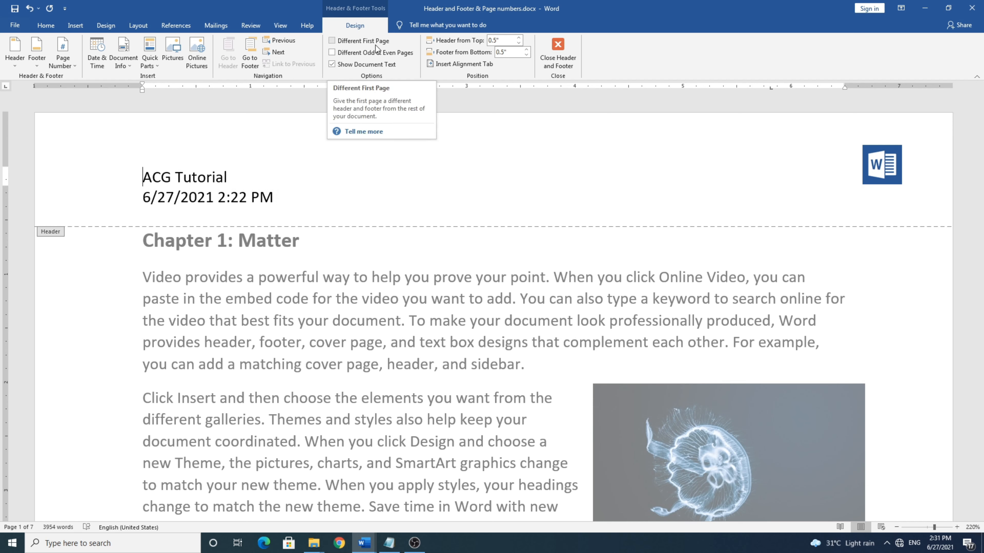
{"action": "left_click", "coordinate": [332, 41]}
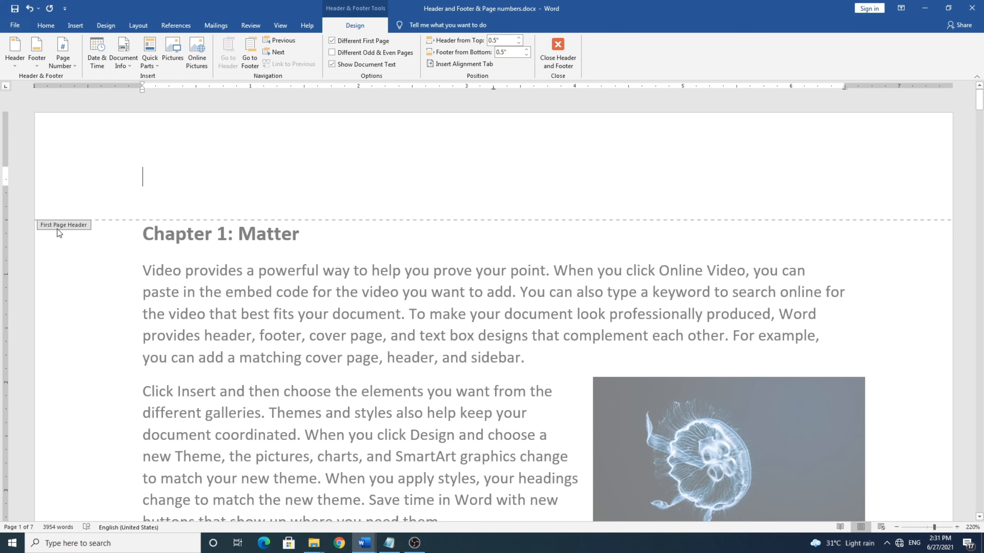
Compare the headers and footers on the second and third pages with the blank header on the first page
{"action": "scroll", "coordinate": [171, 277], "scroll_direction": "down", "scroll_amount": 5}
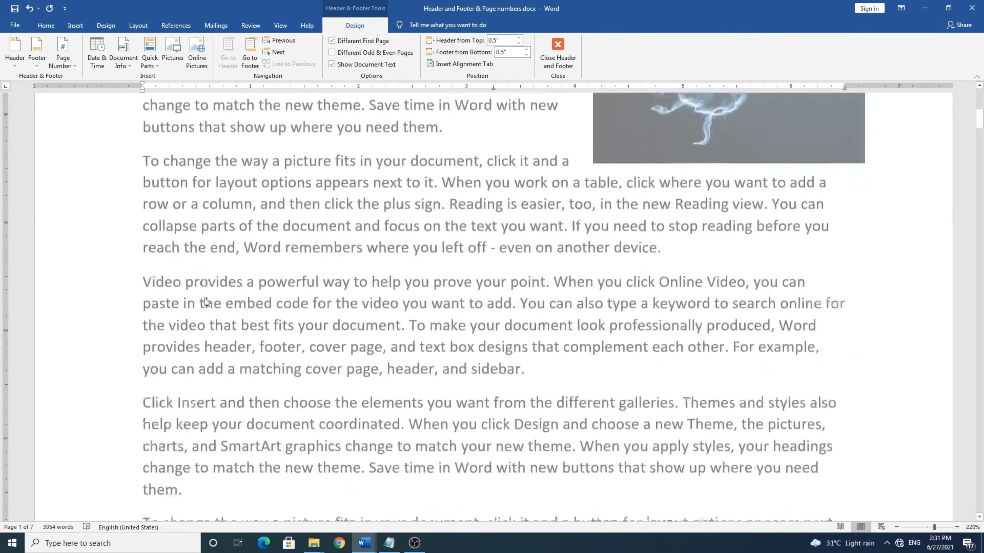
{"action": "scroll", "coordinate": [204, 299], "scroll_direction": "down", "scroll_amount": 10}
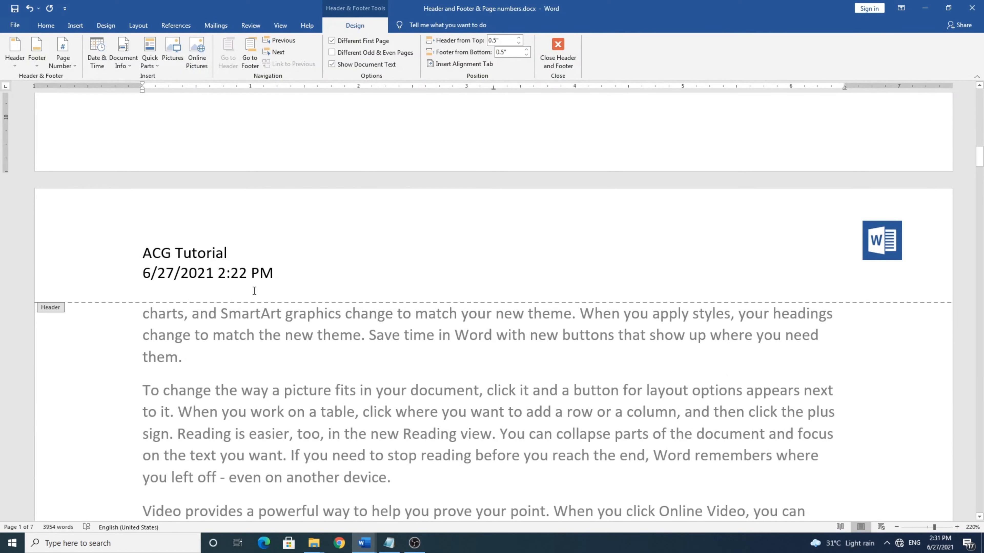
{"action": "scroll", "coordinate": [254, 291], "scroll_direction": "down", "scroll_amount": 15}
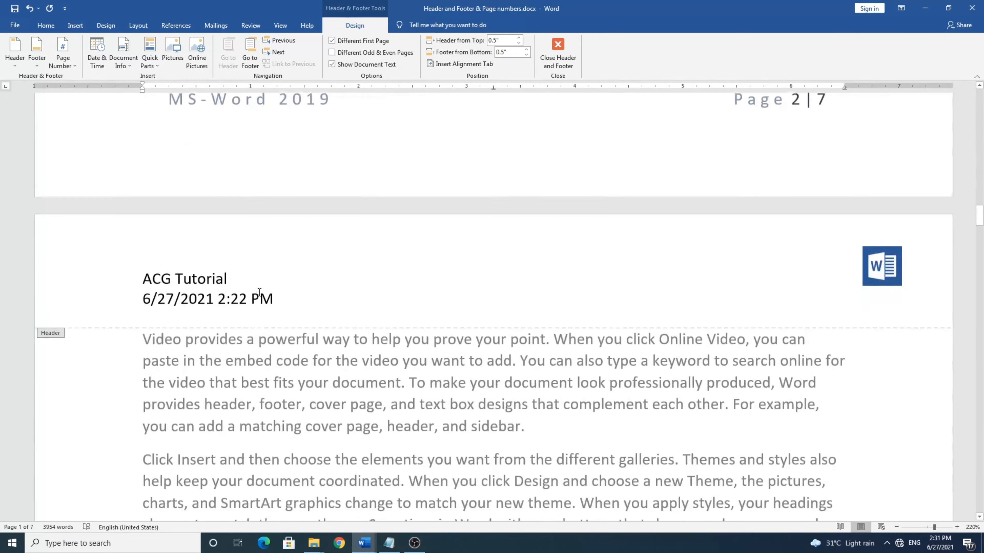
{"action": "scroll", "coordinate": [259, 292], "scroll_direction": "up", "scroll_amount": 5}
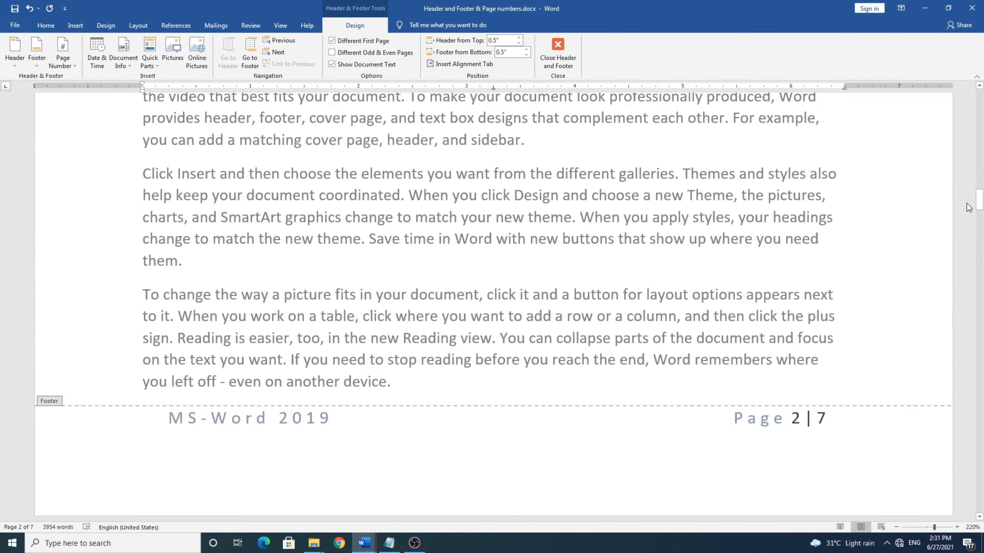
{"action": "left_click_drag", "start_coordinate": [979, 200], "coordinate": [979, 99]}
Enter the text "My Word Document" in the first page's header
{"action": "left_click", "coordinate": [337, 161]}
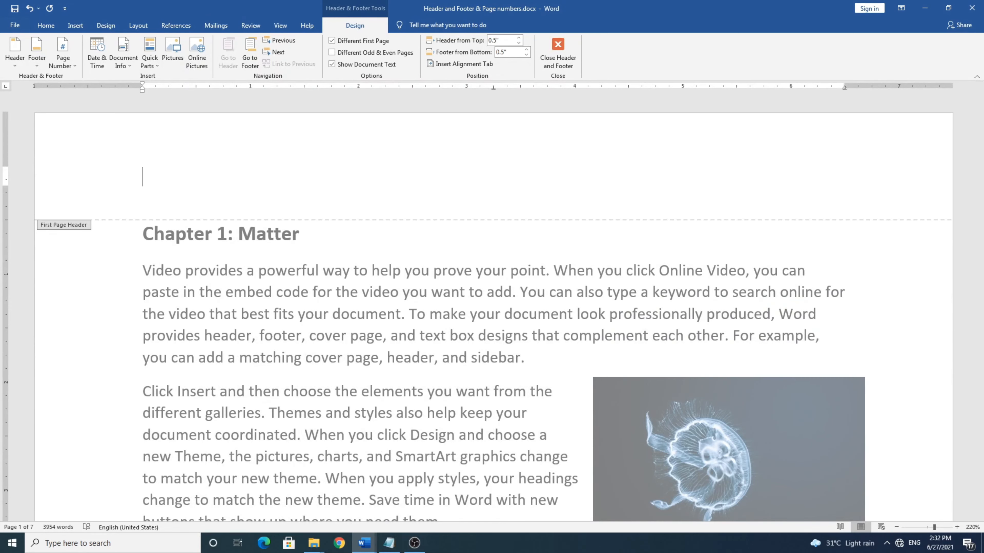
{"action": "key", "text": "alt+Tab"}
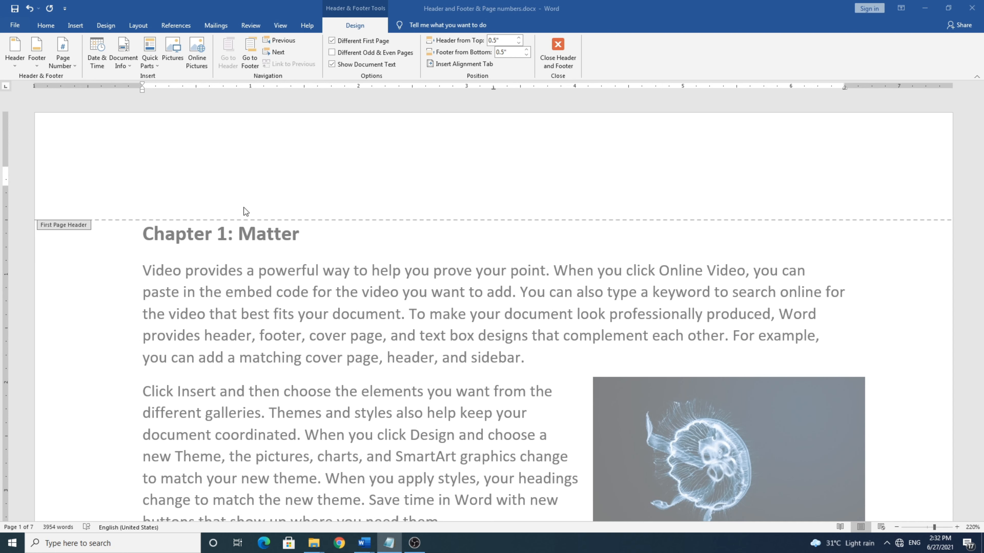
{"action": "left_click", "coordinate": [250, 200]}
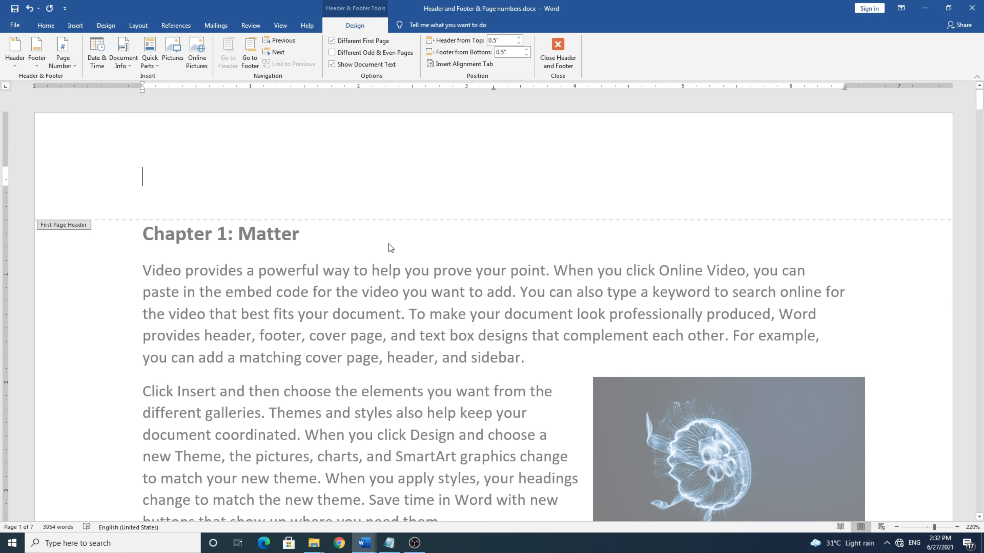
{"action": "key", "text": "ctrl+s"}
{"action": "type", "text": "My "}
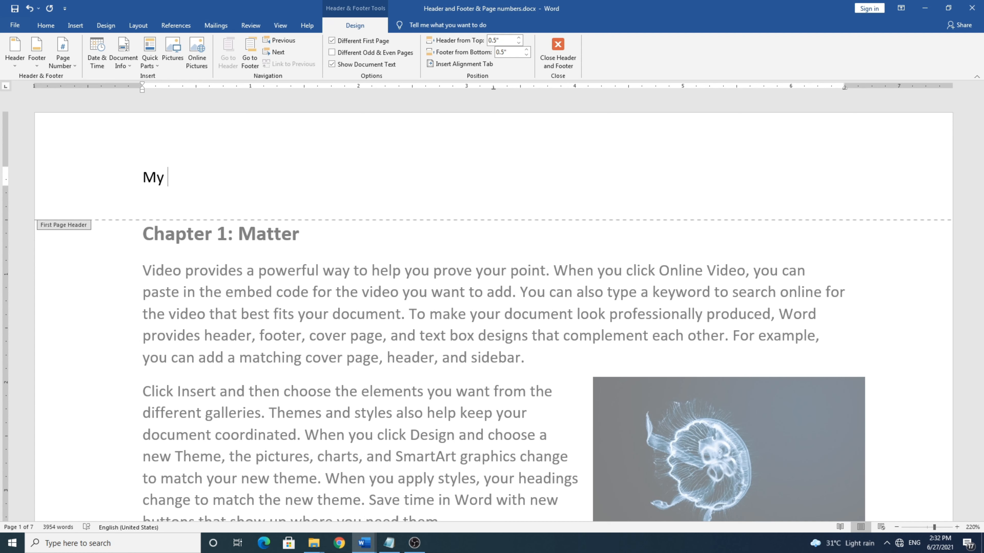
{"action": "type", "text": "Word Document"}
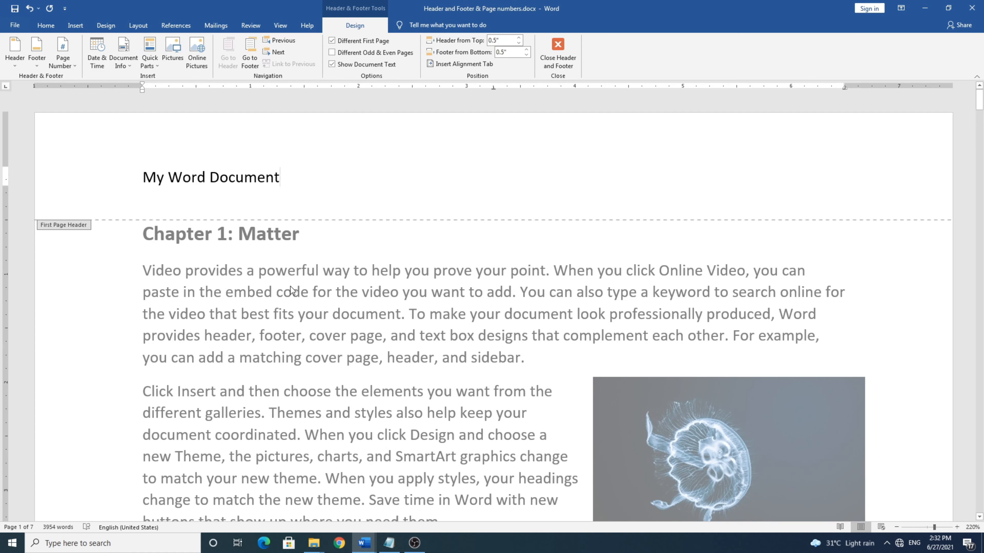
Compare the first page's header with the next page's header, and go back to the first page header
{"action": "scroll", "coordinate": [304, 287], "scroll_direction": "down", "scroll_amount": 4}
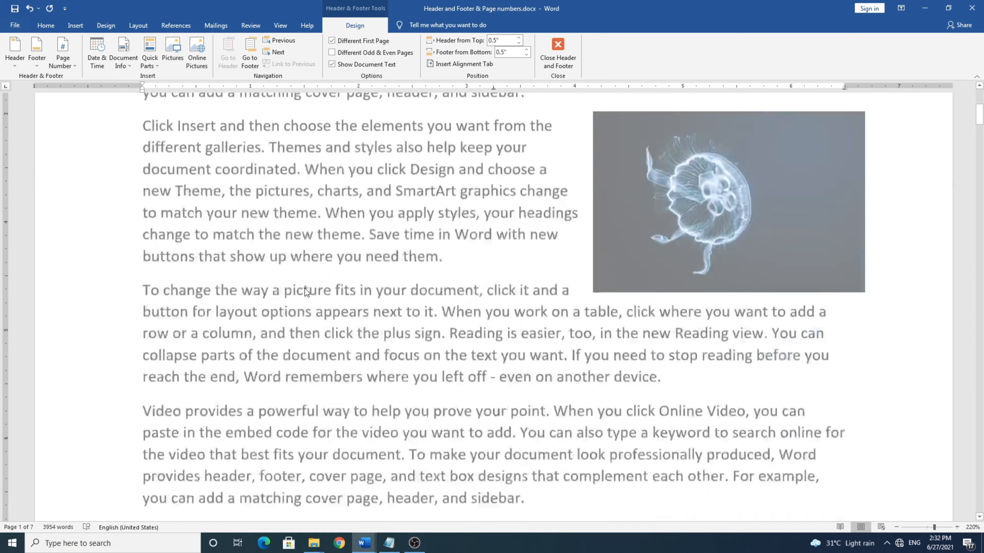
{"action": "scroll", "coordinate": [305, 289], "scroll_direction": "down", "scroll_amount": 10}
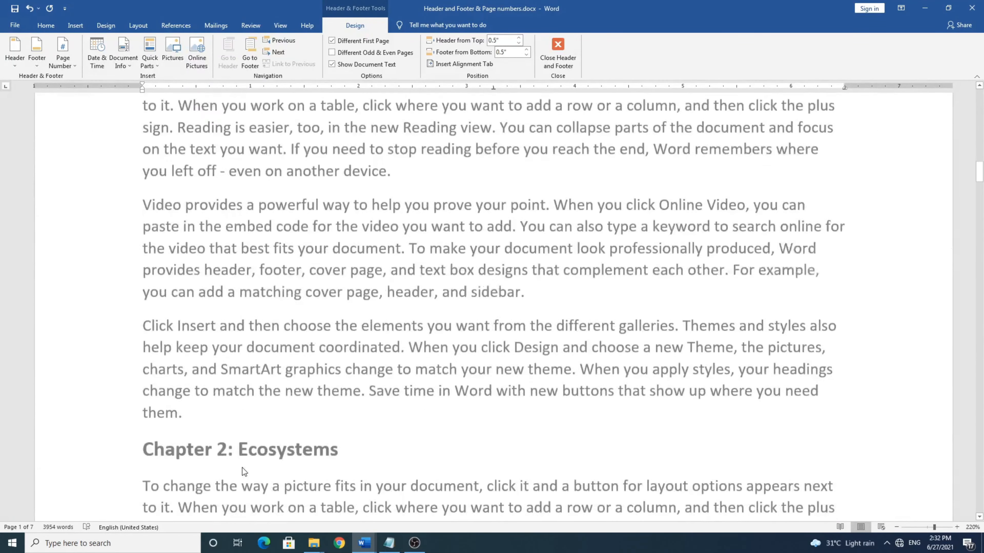
{"action": "scroll", "coordinate": [244, 466], "scroll_direction": "up", "scroll_amount": 14}
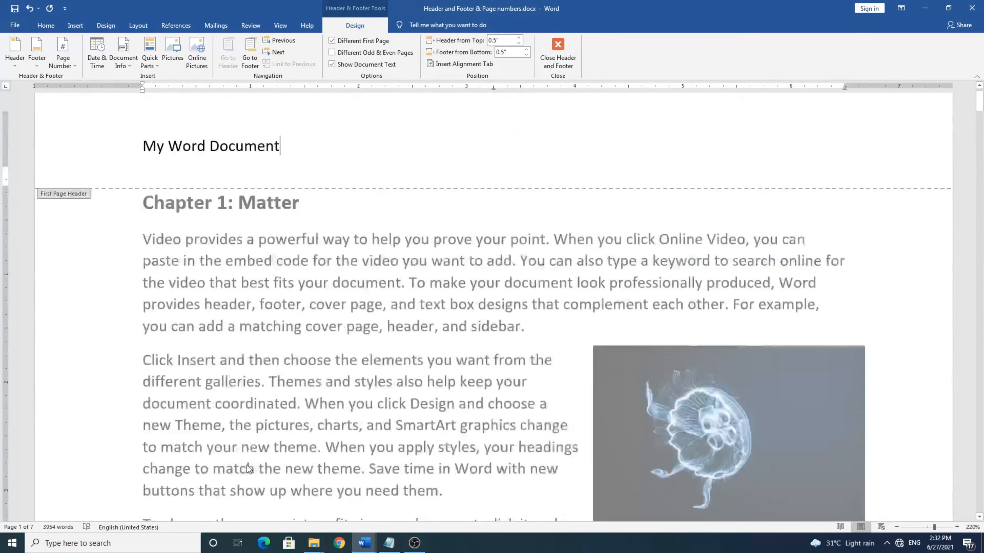
{"action": "scroll", "coordinate": [248, 467], "scroll_direction": "up", "scroll_amount": 1}
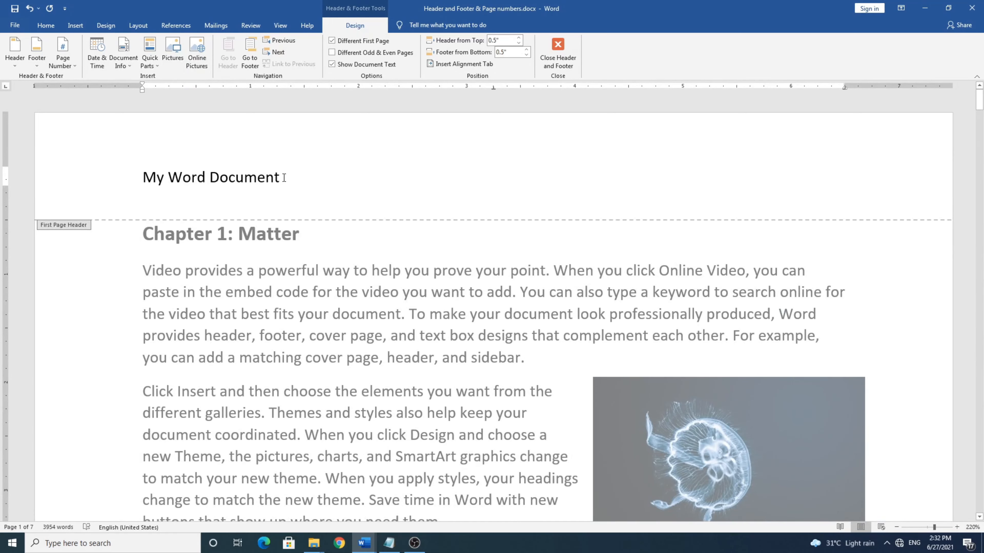
{"action": "left_click", "coordinate": [283, 52]}
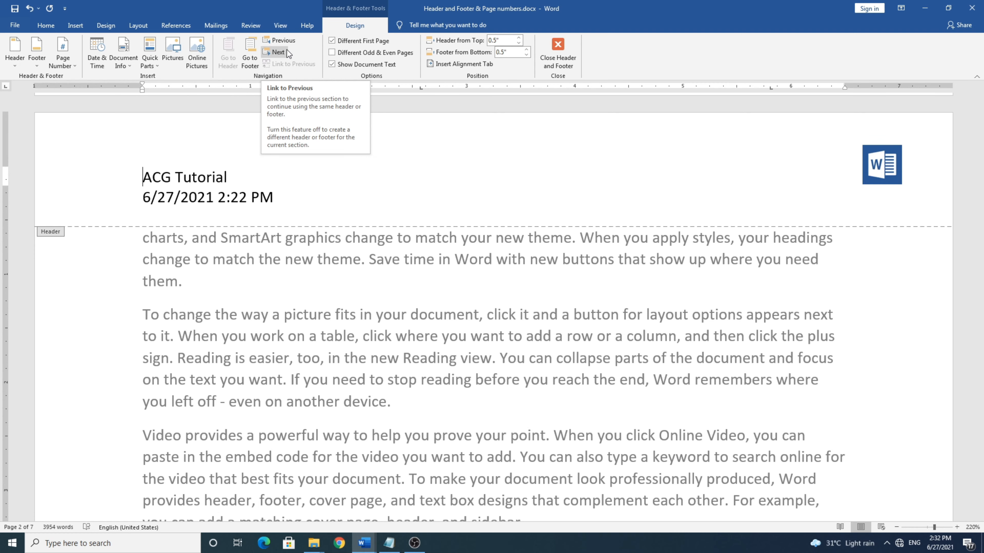
{"action": "left_click", "coordinate": [286, 40]}
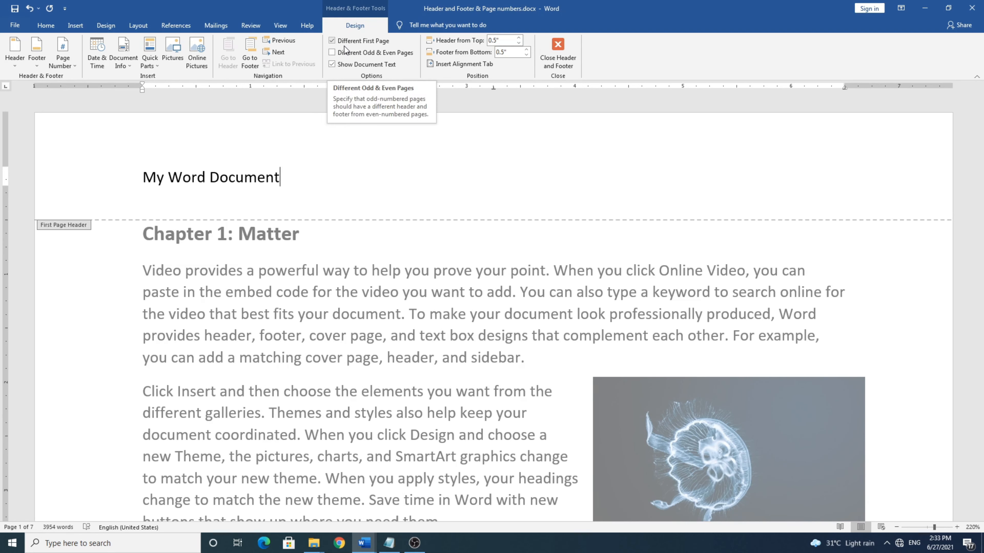
Turn off the different first page option and check the header on the first two pages
{"action": "left_click", "coordinate": [336, 45]}
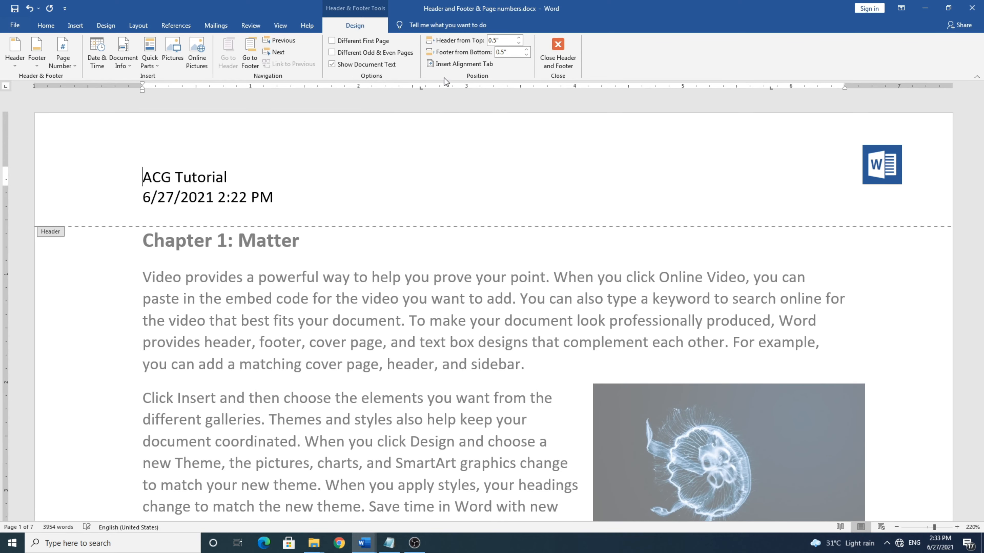
{"action": "scroll", "coordinate": [284, 234], "scroll_direction": "down", "scroll_amount": 8}
{"action": "scroll", "coordinate": [284, 236], "scroll_direction": "down", "scroll_amount": 8}
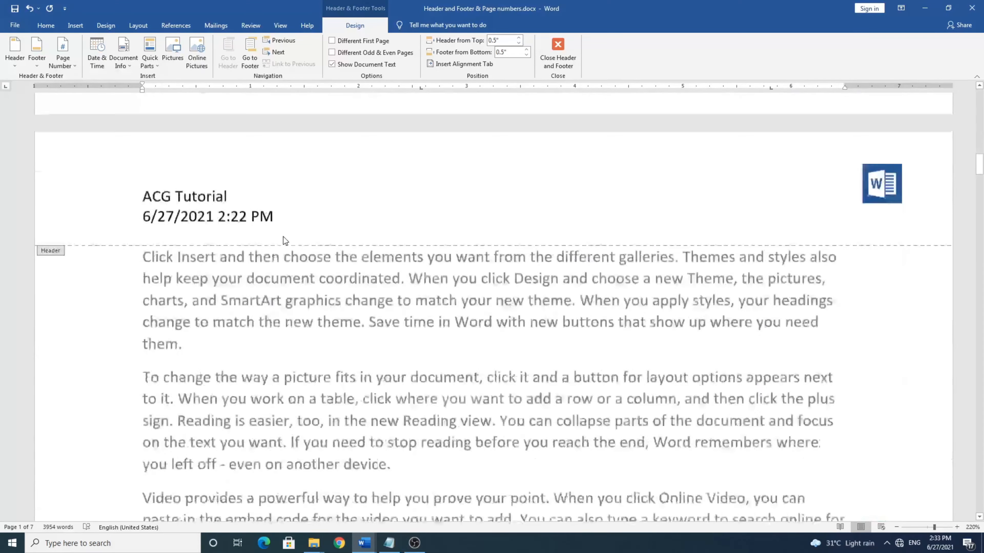
{"action": "scroll", "coordinate": [284, 237], "scroll_direction": "up", "scroll_amount": 16}
{"action": "scroll", "coordinate": [283, 237], "scroll_direction": "up", "scroll_amount": 5}
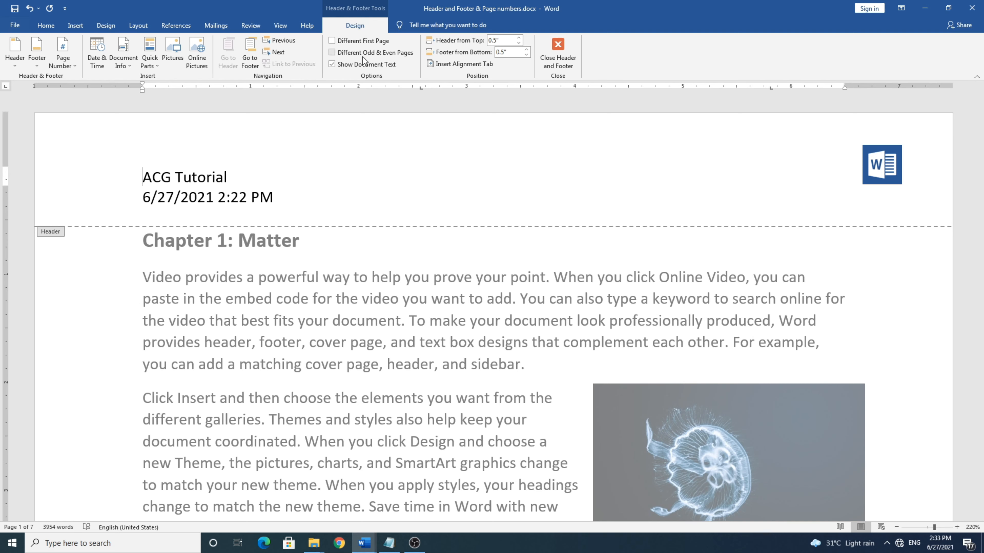
Enable different odd and even page headers and footers, and enter "Word 2019" in the even page header on page 2
{"action": "left_click", "coordinate": [334, 53]}
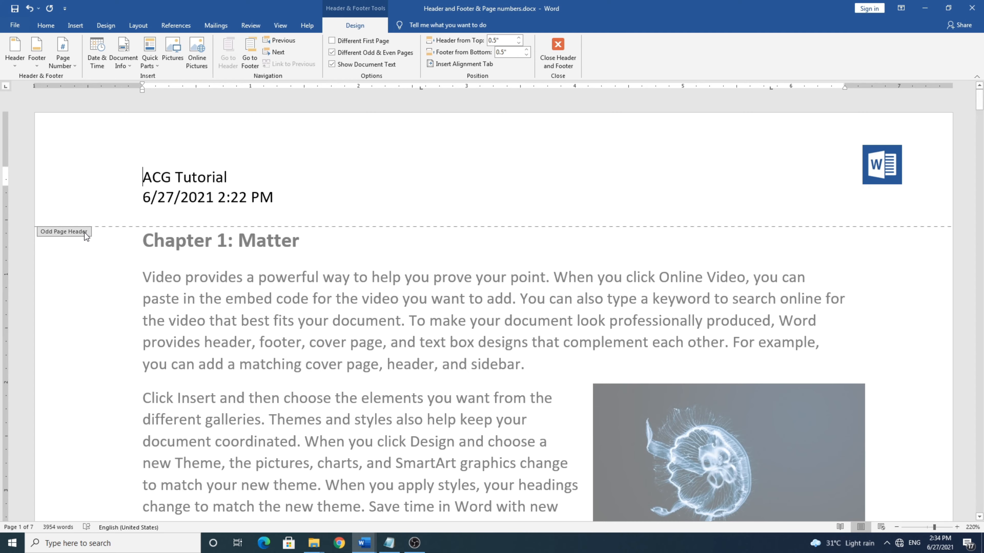
{"action": "scroll", "coordinate": [116, 426], "scroll_direction": "down", "scroll_amount": 8}
{"action": "scroll", "coordinate": [104, 424], "scroll_direction": "down", "scroll_amount": 10}
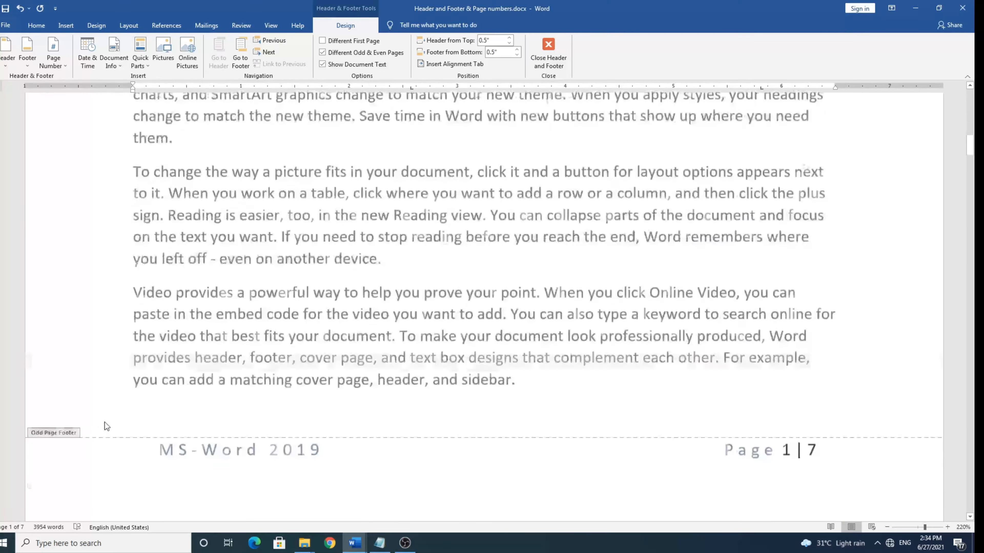
{"action": "scroll", "coordinate": [105, 424], "scroll_direction": "up", "scroll_amount": 3}
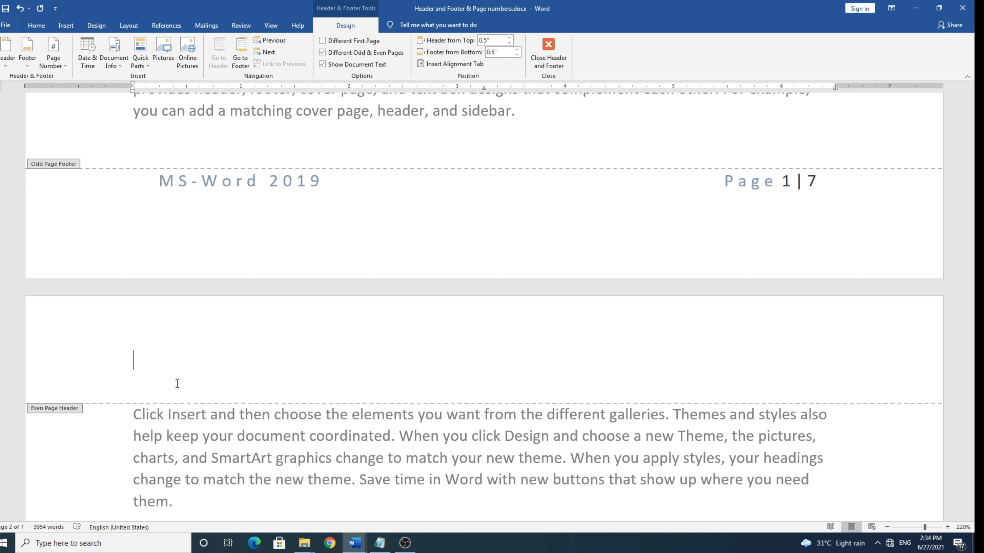
{"action": "type", "text": "Word 2019"}
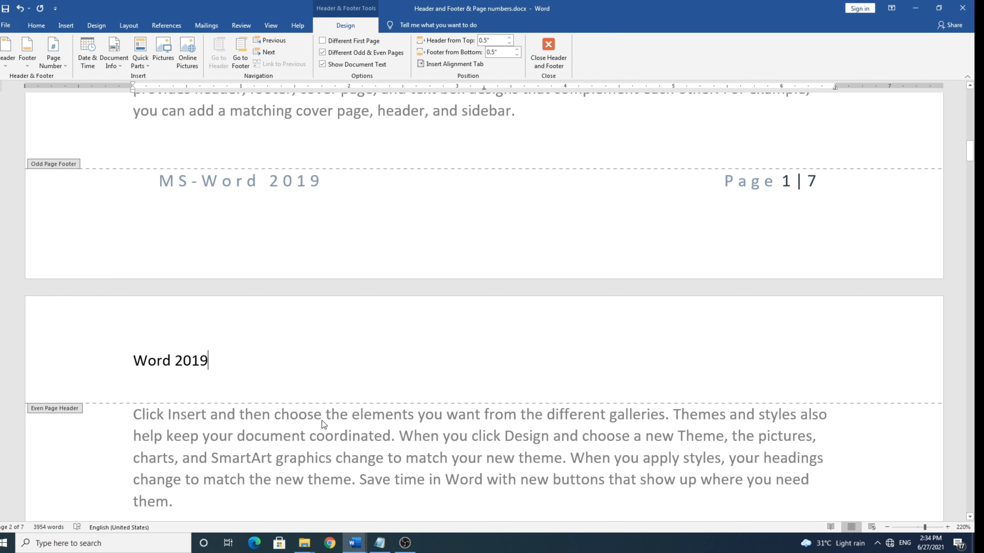
Examine the alternating odd and even page headers from the first page through page 4
{"action": "scroll", "coordinate": [328, 424], "scroll_direction": "up", "scroll_amount": 3}
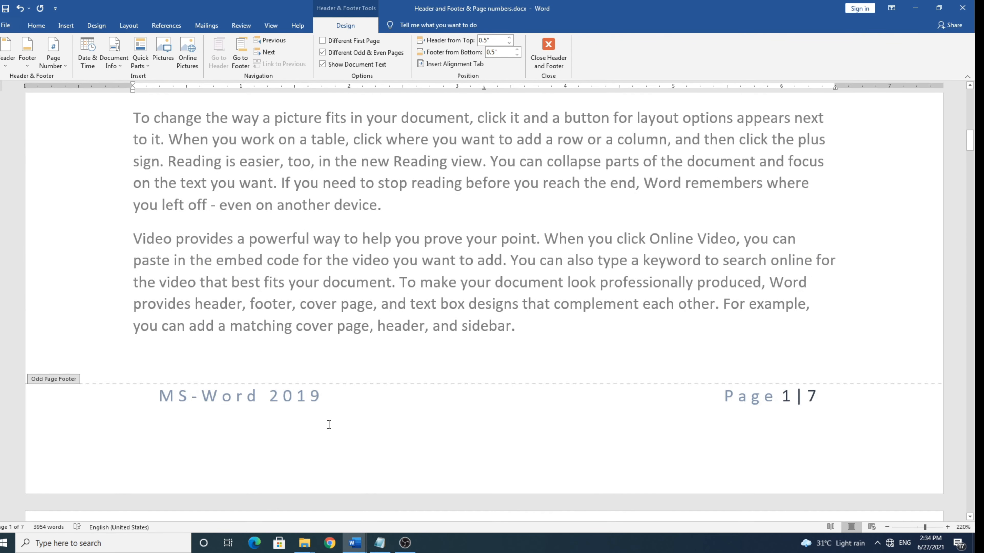
{"action": "left_click_drag", "start_coordinate": [970, 141], "coordinate": [969, 101]}
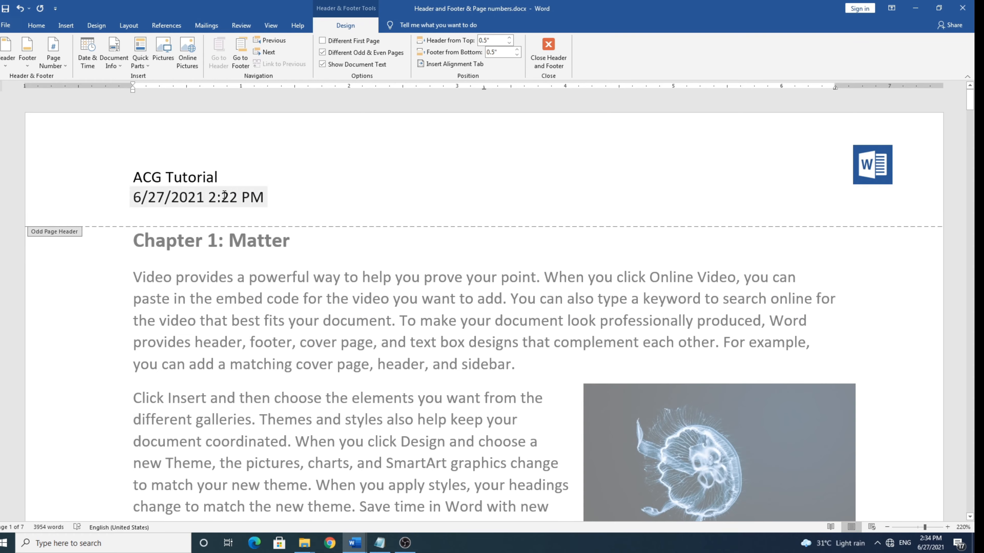
{"action": "scroll", "coordinate": [349, 307], "scroll_direction": "down", "scroll_amount": 4}
{"action": "scroll", "coordinate": [347, 308], "scroll_direction": "down", "scroll_amount": 8}
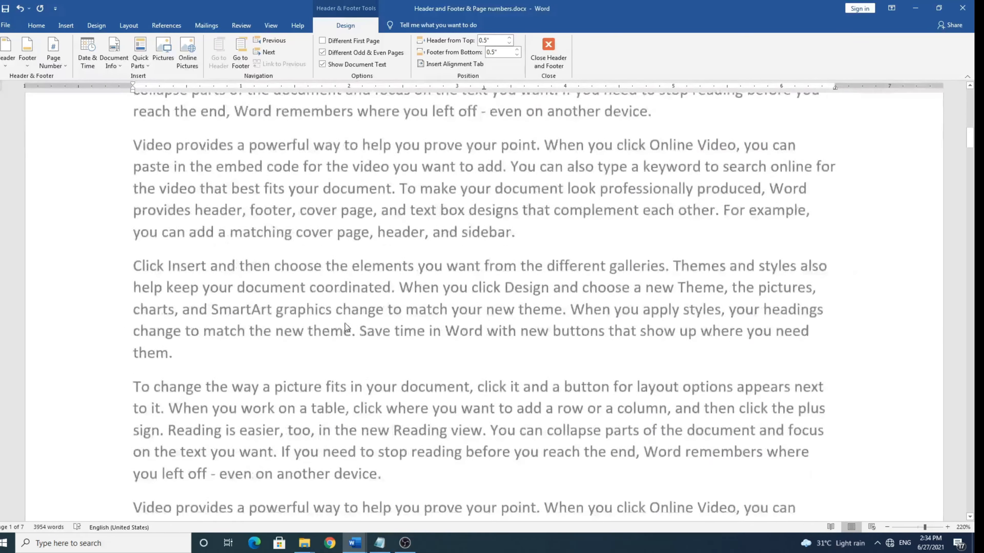
{"action": "scroll", "coordinate": [229, 254], "scroll_direction": "up", "scroll_amount": 1}
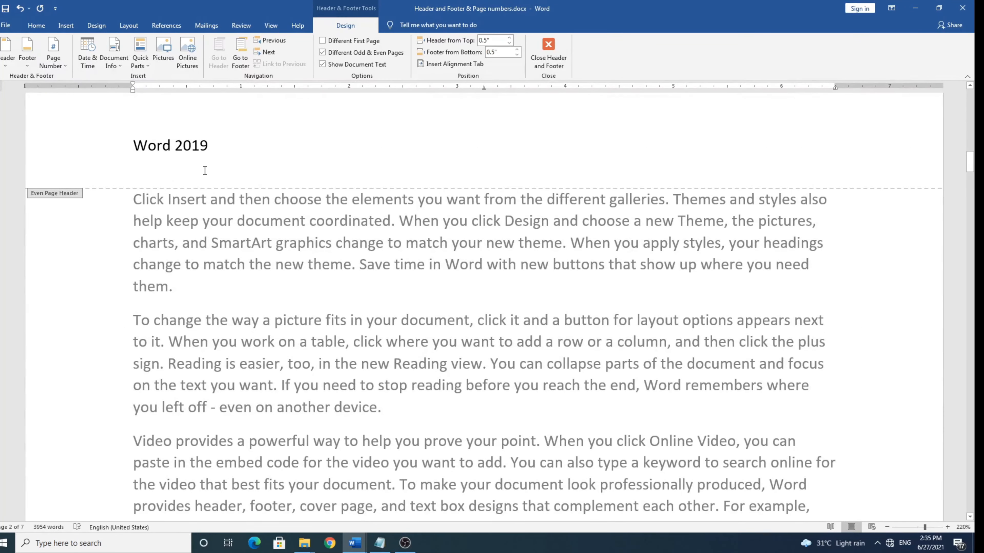
{"action": "scroll", "coordinate": [325, 302], "scroll_direction": "down", "scroll_amount": 6}
{"action": "scroll", "coordinate": [340, 304], "scroll_direction": "down", "scroll_amount": 8}
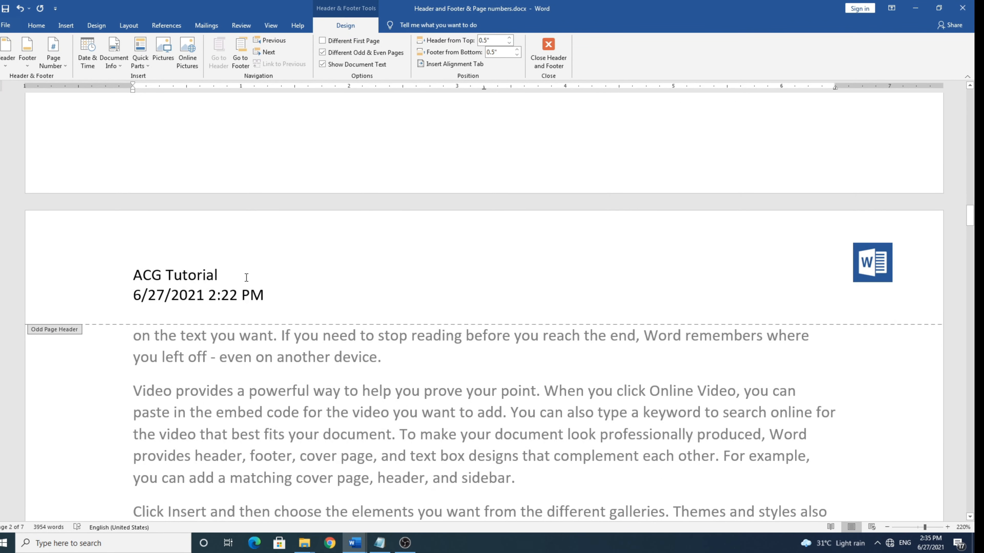
{"action": "scroll", "coordinate": [276, 375], "scroll_direction": "down", "scroll_amount": 15}
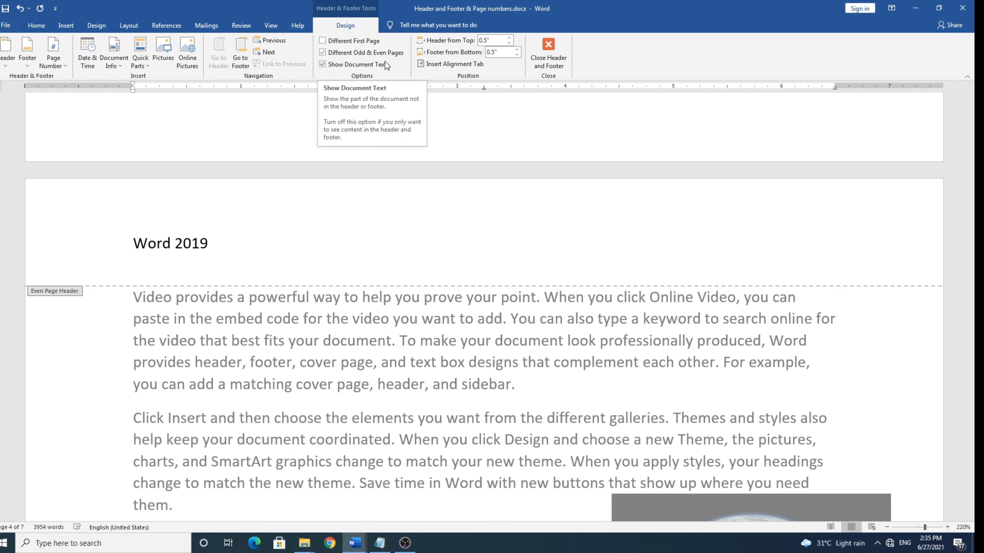
Turn off different odd and even pages, close header and footer editing, and review the first page
{"action": "left_click", "coordinate": [343, 55]}
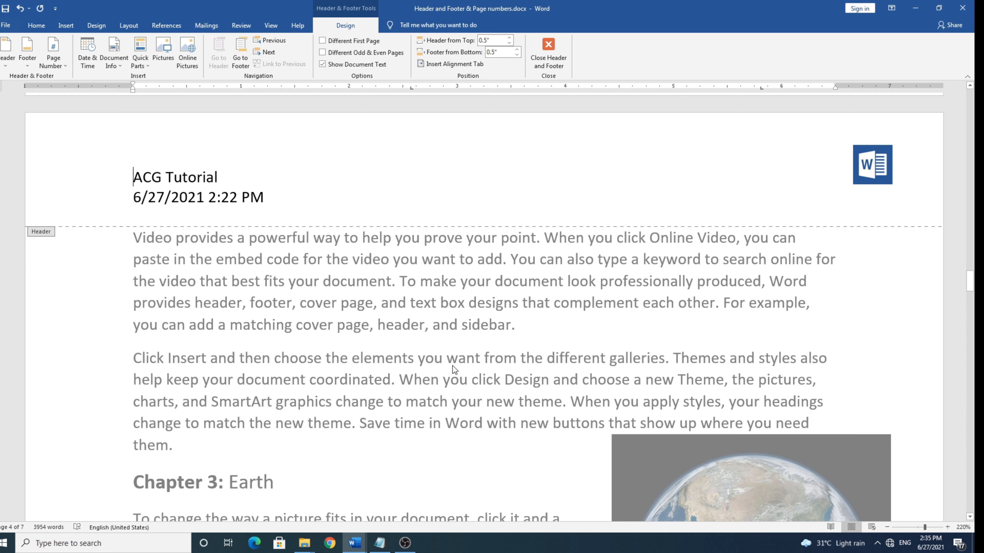
{"action": "left_click", "coordinate": [548, 51]}
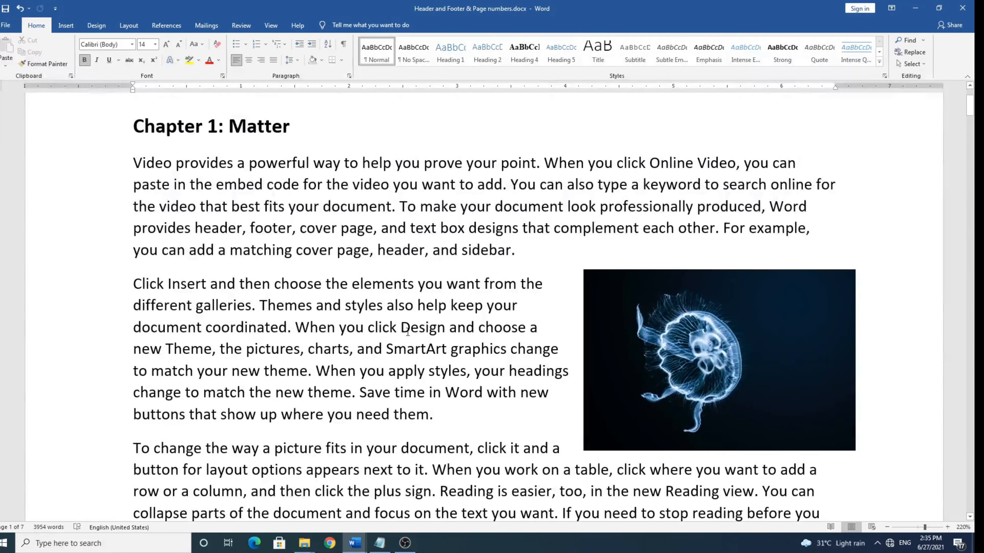
{"action": "scroll", "coordinate": [407, 332], "scroll_direction": "up", "scroll_amount": 3}
{"action": "scroll", "coordinate": [407, 335], "scroll_direction": "down", "scroll_amount": 10}
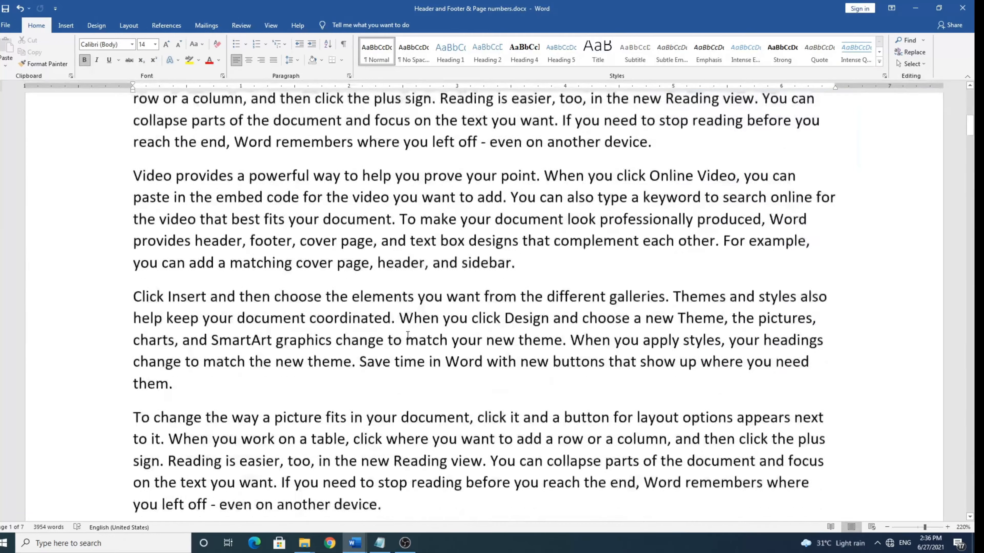
Insert a Next Page section break directly before the "Chapter 2: Ecosystems" heading
{"action": "scroll", "coordinate": [408, 334], "scroll_direction": "down", "scroll_amount": 5}
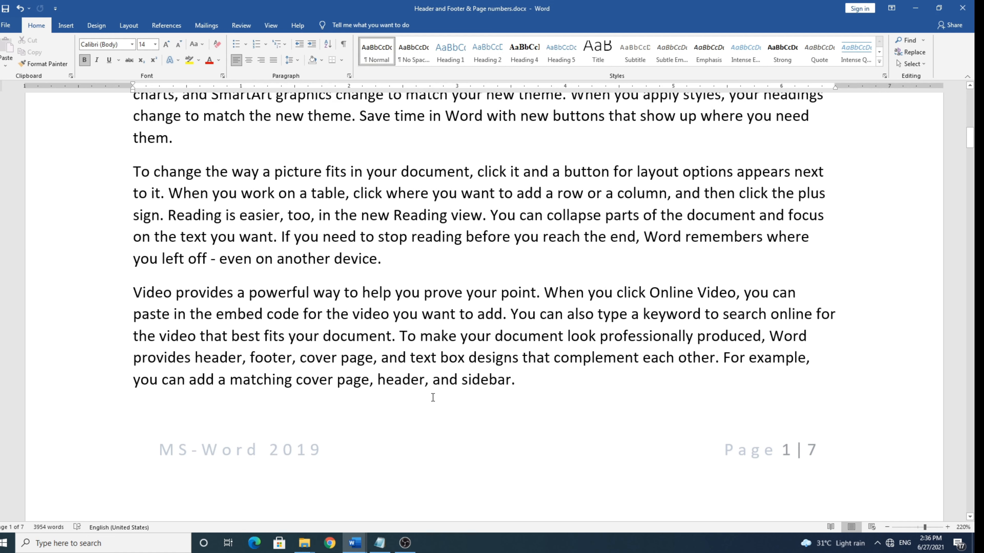
{"action": "scroll", "coordinate": [433, 398], "scroll_direction": "down", "scroll_amount": 15}
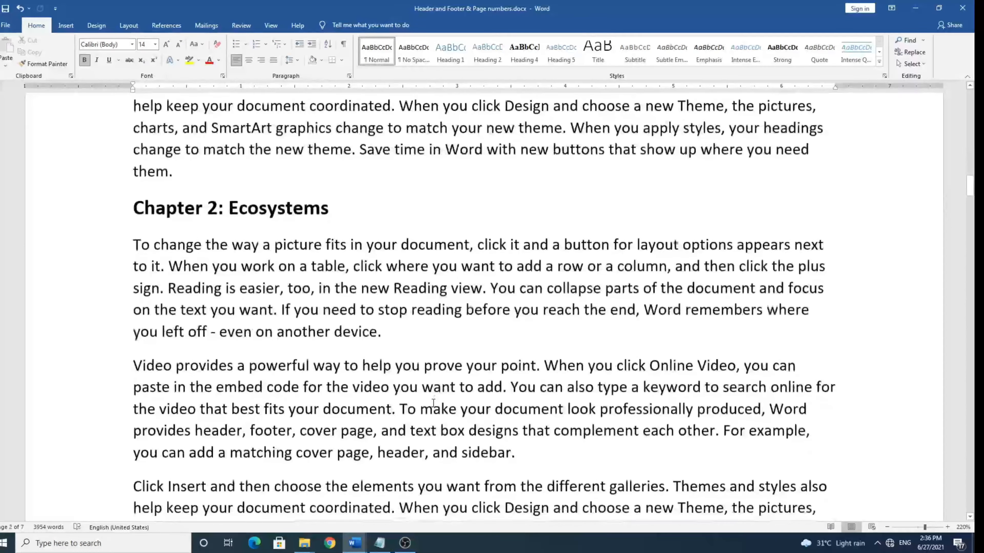
{"action": "left_click", "coordinate": [131, 206]}
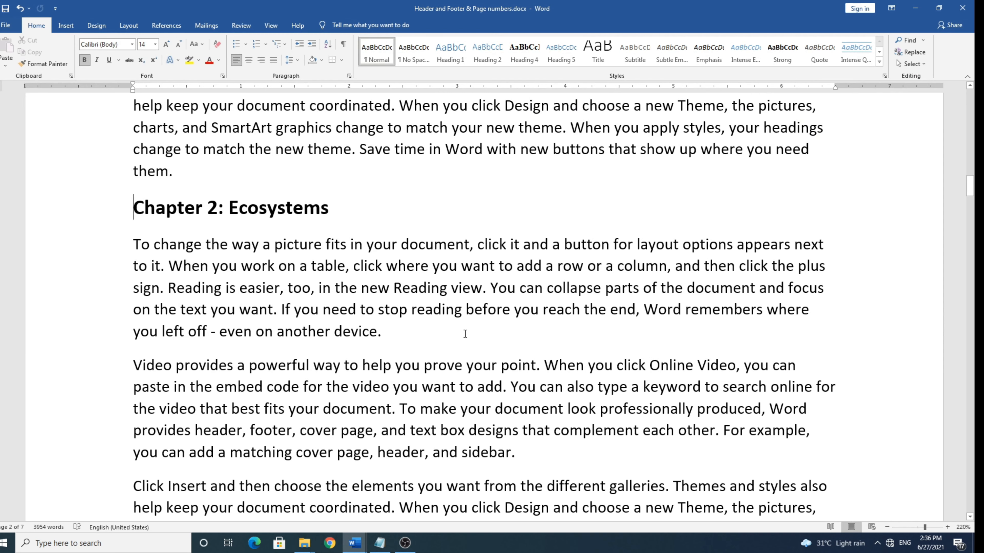
{"action": "left_click", "coordinate": [456, 245]}
{"action": "left_click", "coordinate": [135, 207]}
{"action": "scroll", "coordinate": [274, 265], "scroll_direction": "up", "scroll_amount": 3}
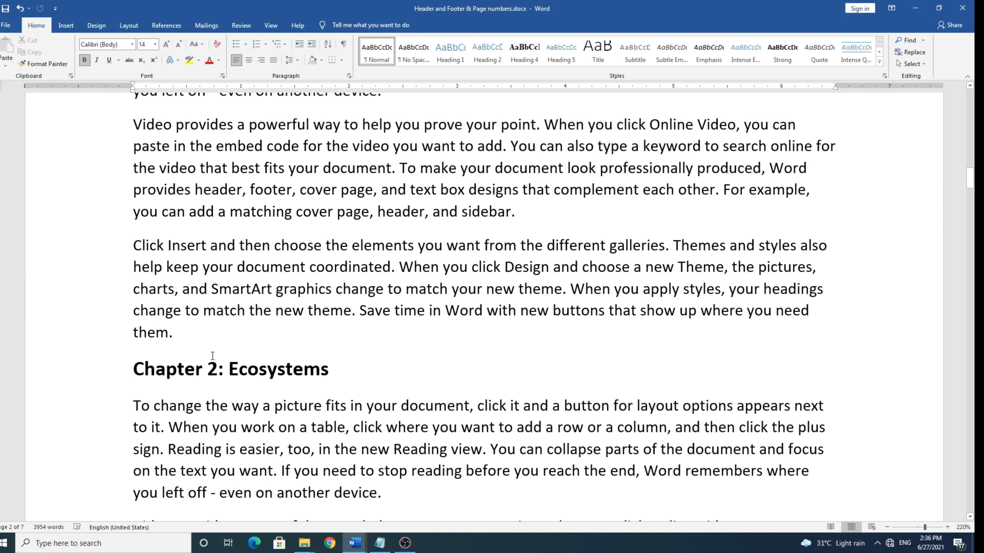
{"action": "left_click", "coordinate": [204, 332]}
{"action": "left_click", "coordinate": [130, 368]}
{"action": "left_click", "coordinate": [130, 30]}
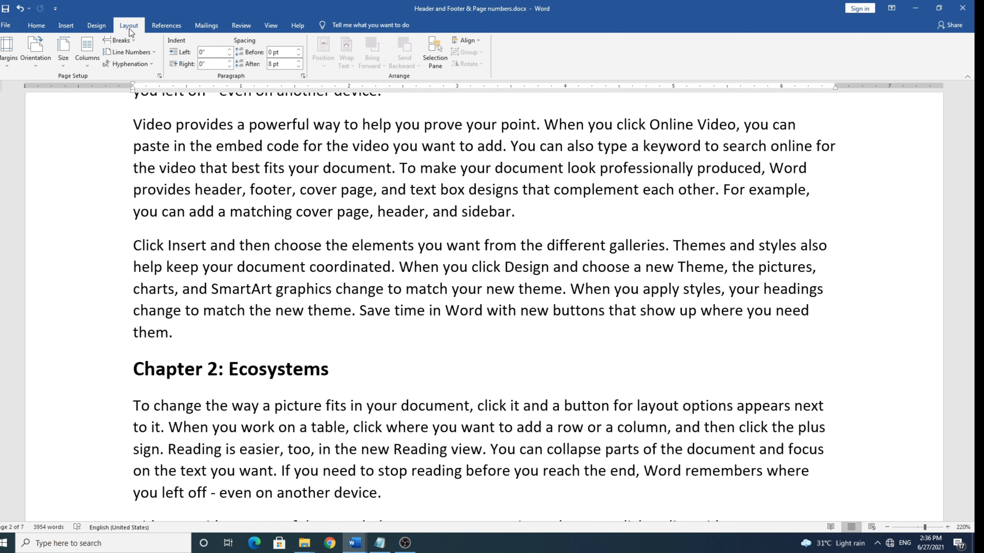
{"action": "left_click", "coordinate": [121, 40]}
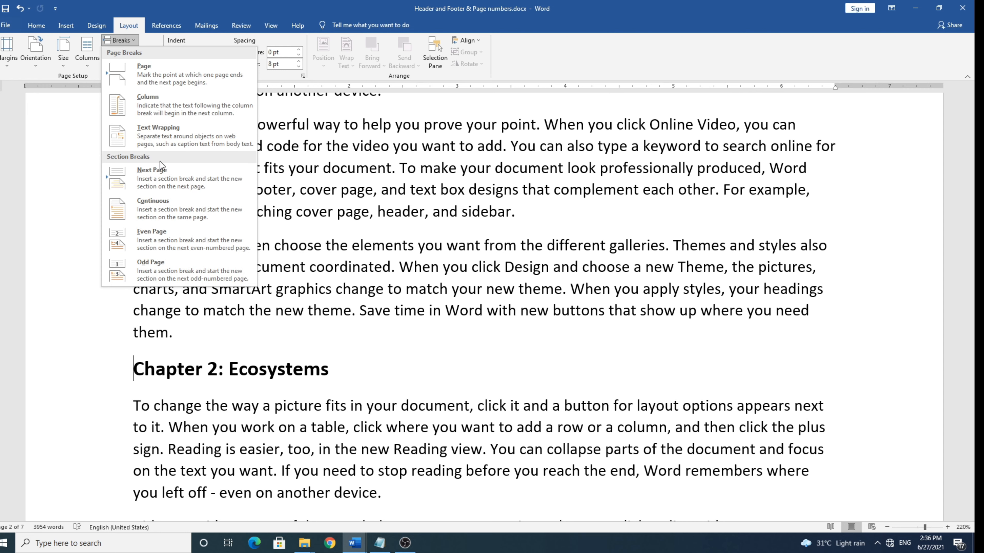
{"action": "left_click", "coordinate": [172, 176]}
{"action": "scroll", "coordinate": [388, 333], "scroll_direction": "down", "scroll_amount": 3}
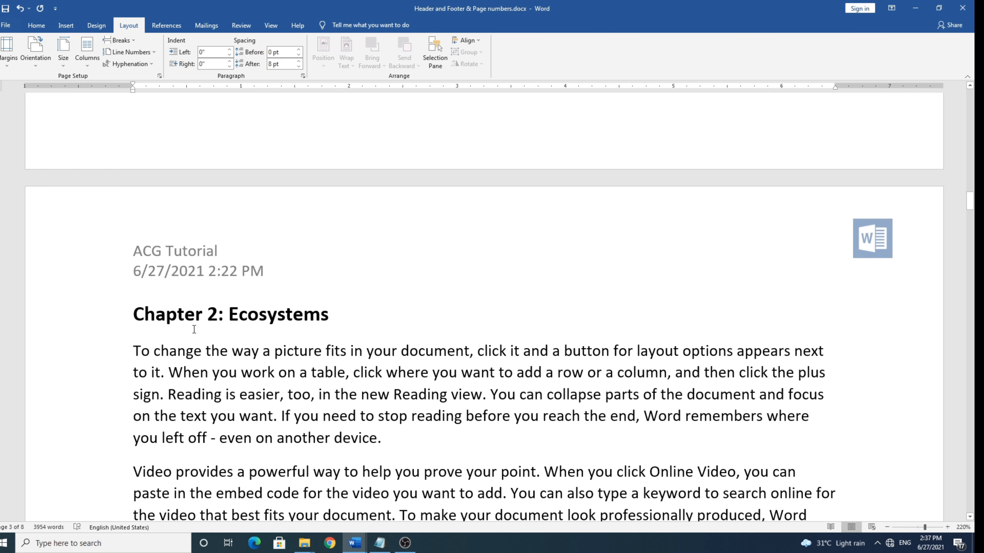
Show the formatting marks to inspect the section break at the end of Chapter 1, and hide them again
{"action": "scroll", "coordinate": [194, 333], "scroll_direction": "up", "scroll_amount": 10}
{"action": "scroll", "coordinate": [226, 360], "scroll_direction": "down", "scroll_amount": 3}
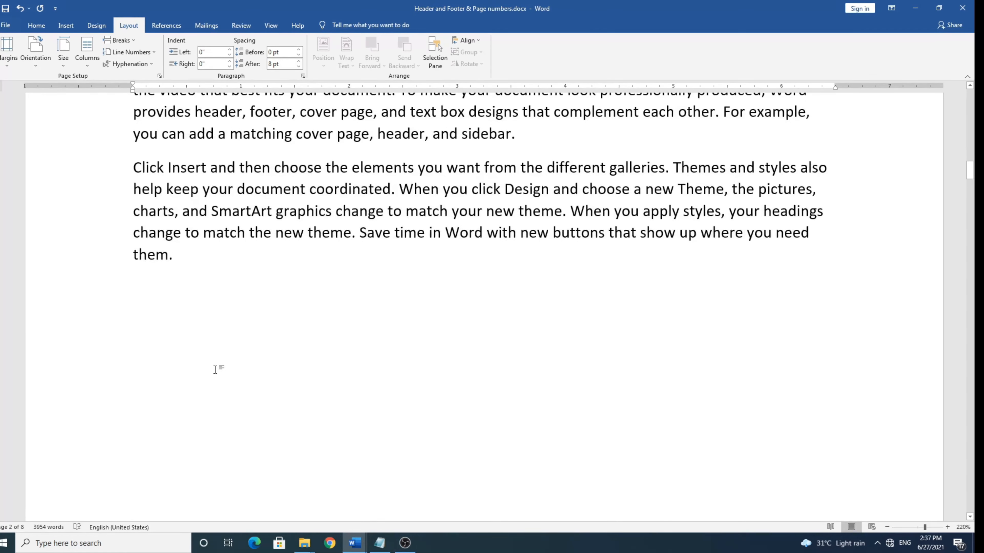
{"action": "left_click", "coordinate": [264, 337]}
{"action": "left_click", "coordinate": [32, 30]}
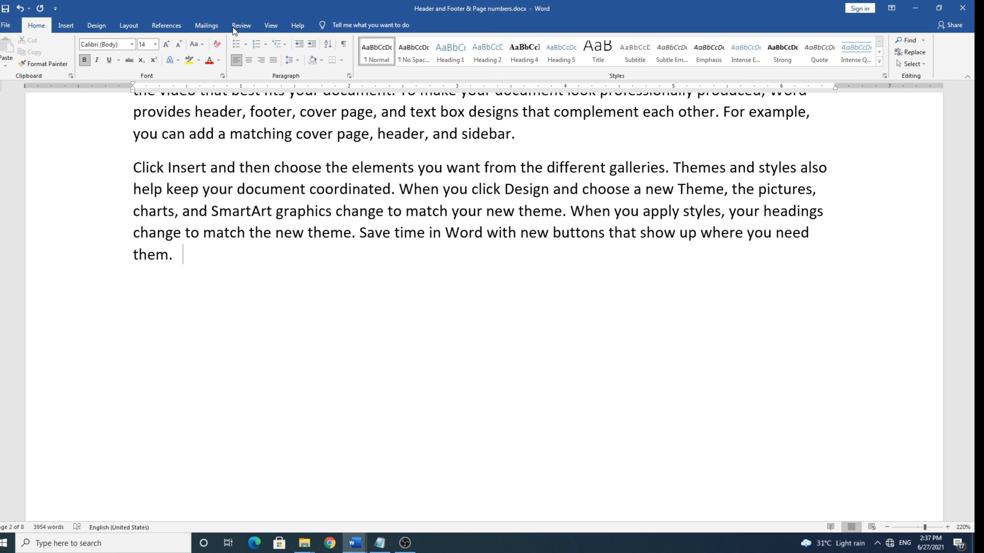
{"action": "left_click", "coordinate": [344, 45]}
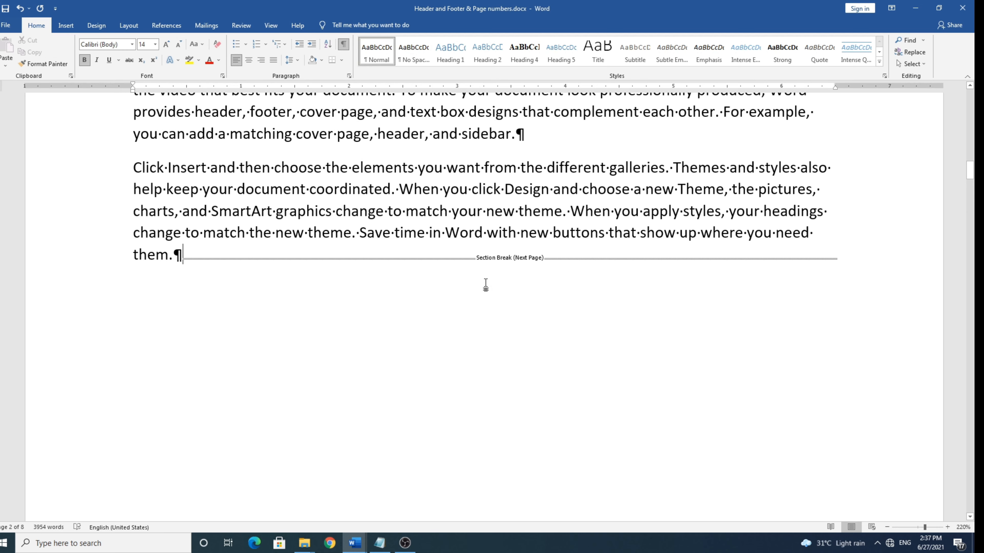
{"action": "scroll", "coordinate": [508, 306], "scroll_direction": "down", "scroll_amount": 5}
{"action": "scroll", "coordinate": [505, 306], "scroll_direction": "down", "scroll_amount": 10}
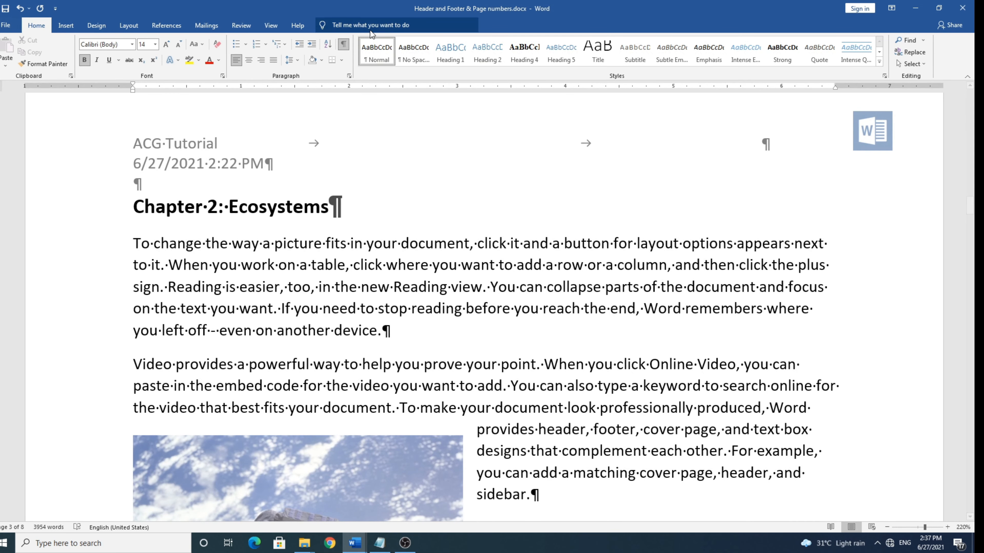
{"action": "left_click", "coordinate": [344, 45]}
{"action": "scroll", "coordinate": [442, 274], "scroll_direction": "up", "scroll_amount": 3}
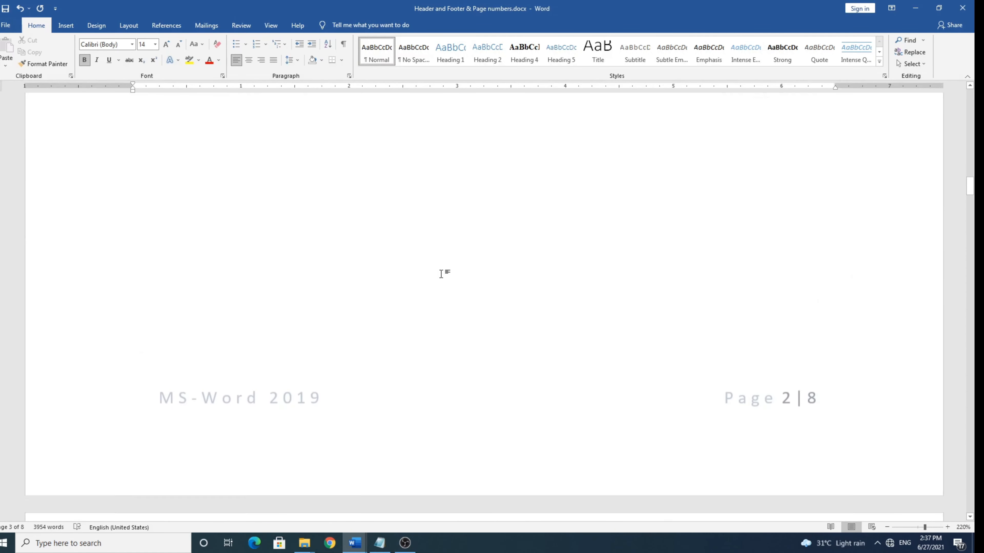
{"action": "scroll", "coordinate": [385, 275], "scroll_direction": "down", "scroll_amount": 3}
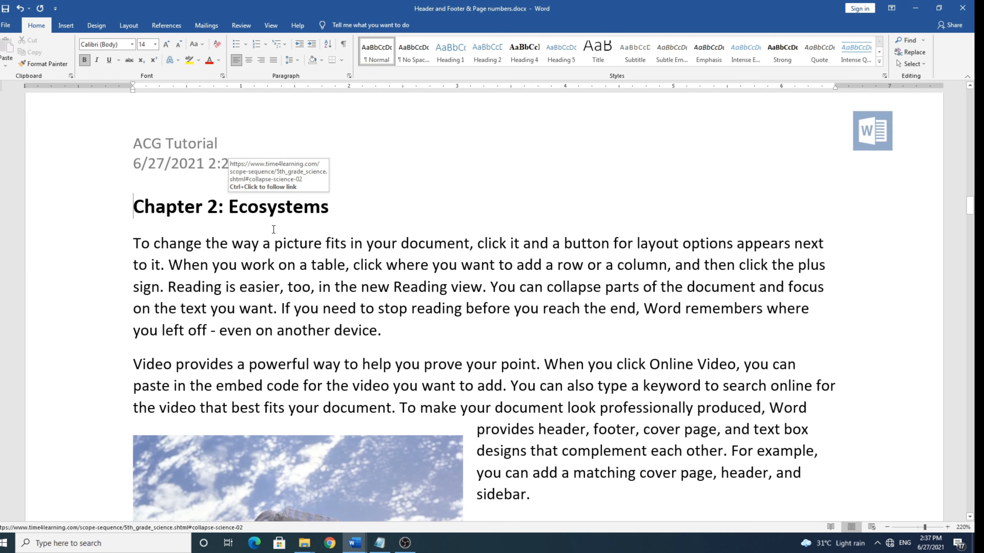
Insert a Next Page section break directly before the "Chapter 3: Earth" heading
{"action": "scroll", "coordinate": [288, 250], "scroll_direction": "down", "scroll_amount": 15}
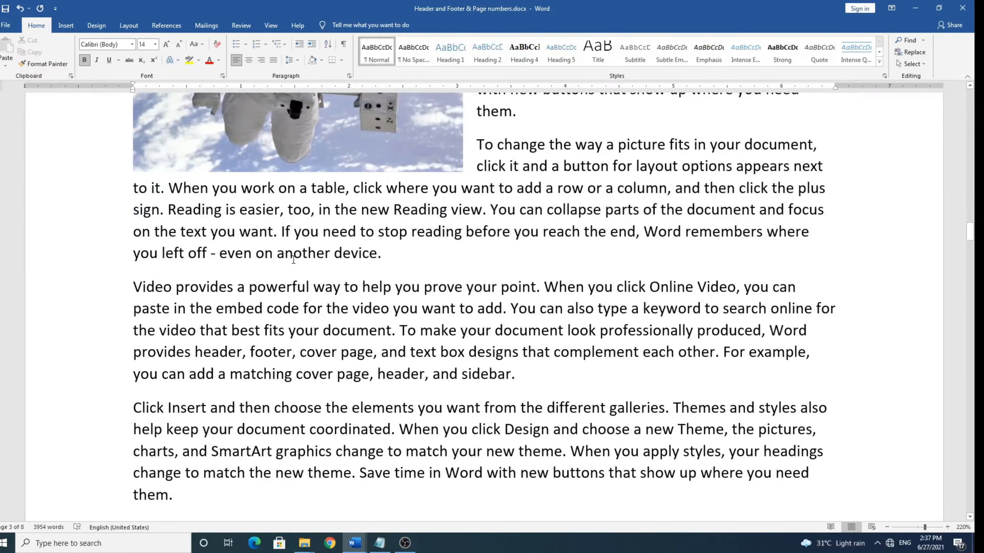
{"action": "scroll", "coordinate": [293, 260], "scroll_direction": "down", "scroll_amount": 15}
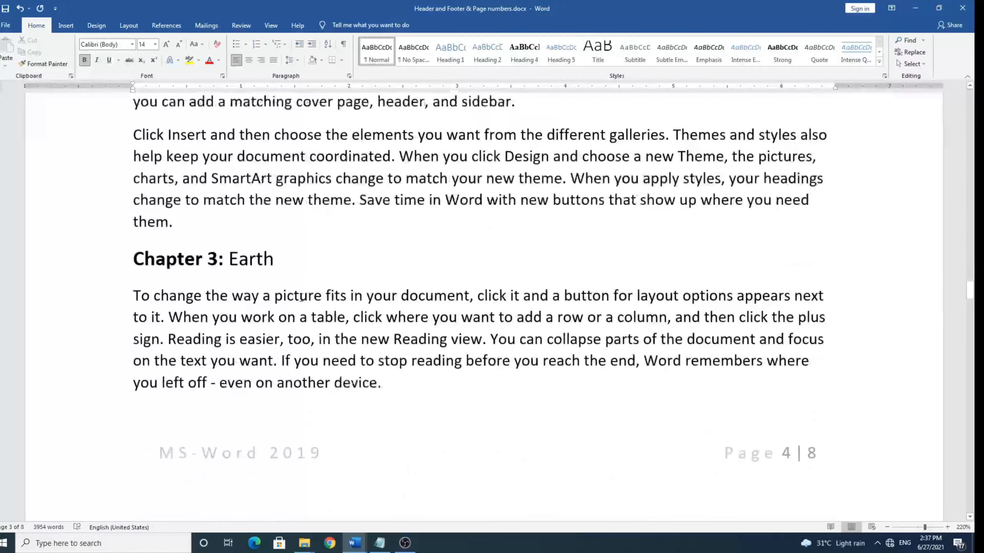
{"action": "left_click", "coordinate": [133, 244]}
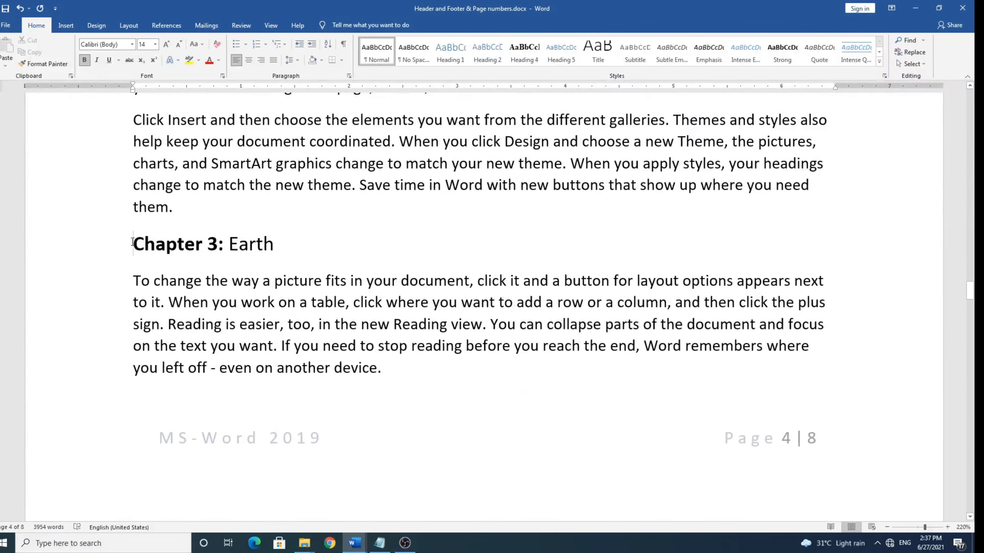
{"action": "left_click", "coordinate": [134, 31]}
{"action": "left_click", "coordinate": [133, 43]}
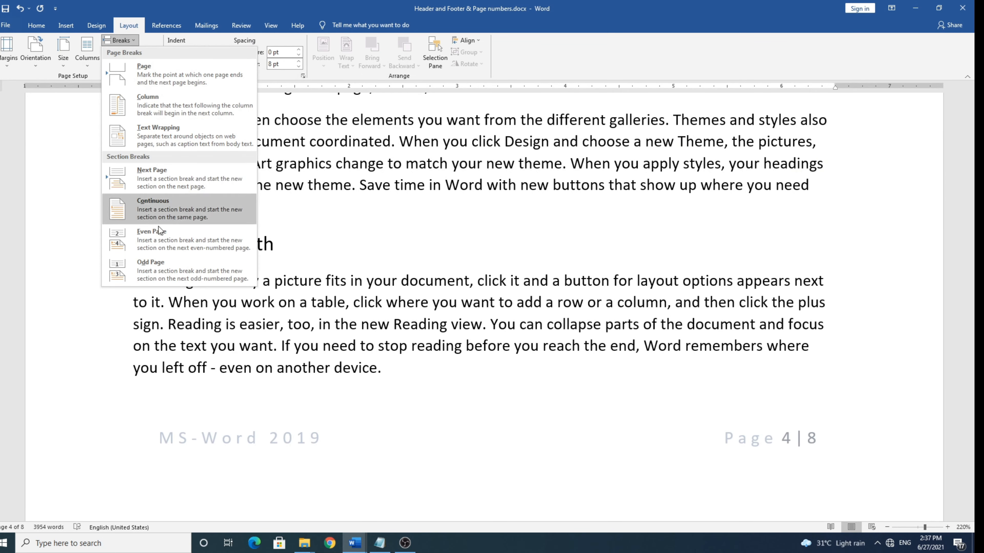
{"action": "left_click", "coordinate": [167, 175]}
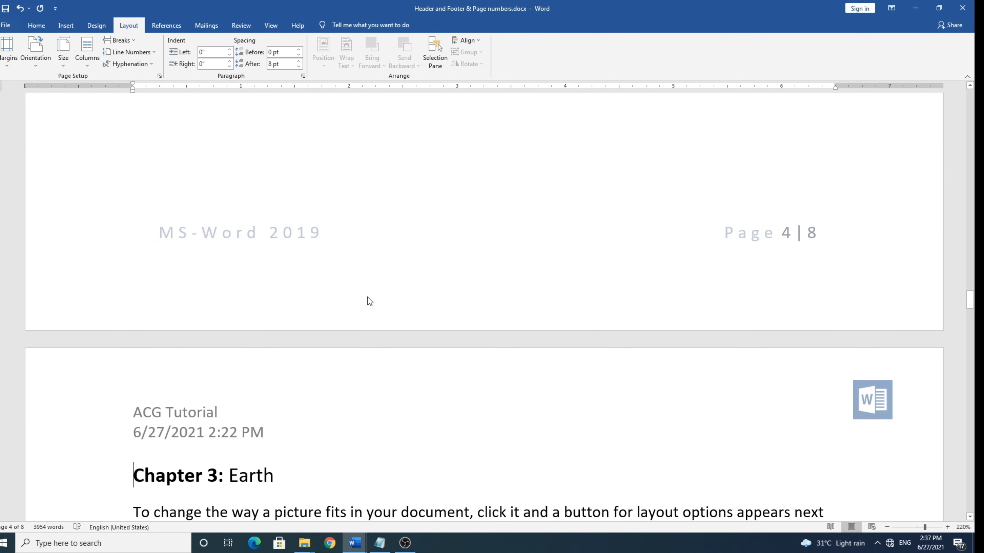
{"action": "scroll", "coordinate": [368, 298], "scroll_direction": "down", "scroll_amount": 3}
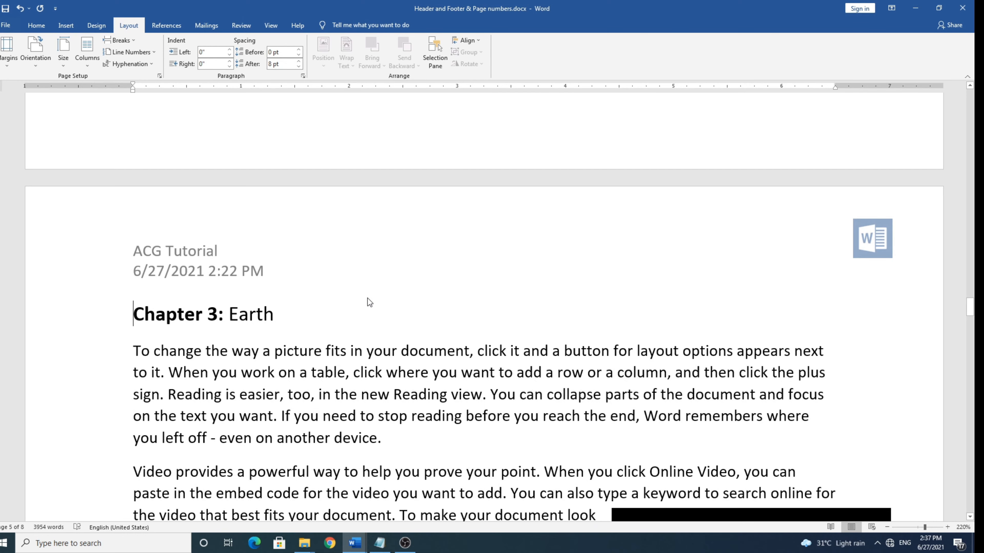
Open the first page's header for editing, review the Section 1 headers and footers, and place the cursor in the Section 2 header
{"action": "left_click_drag", "start_coordinate": [969, 307], "coordinate": [939, 96]}
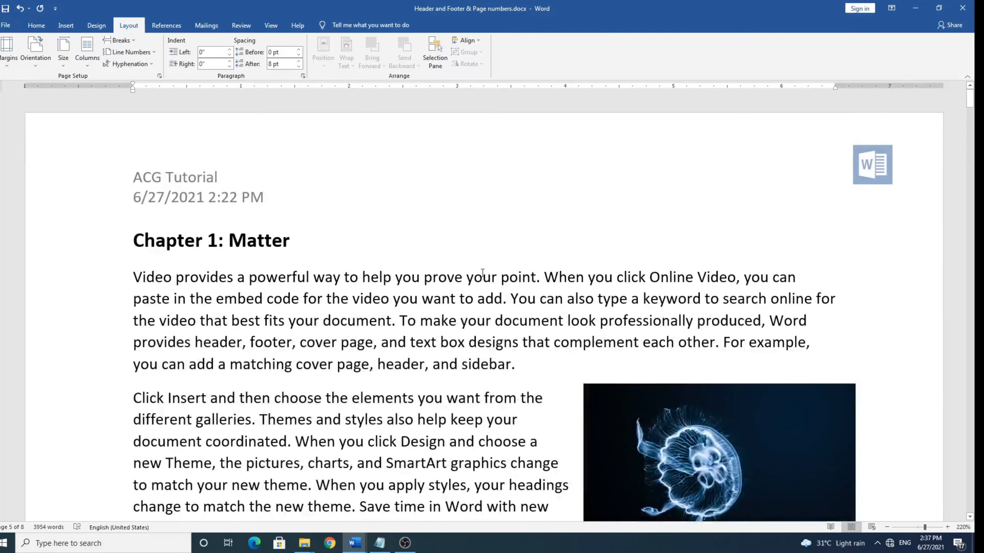
{"action": "left_click", "coordinate": [377, 219]}
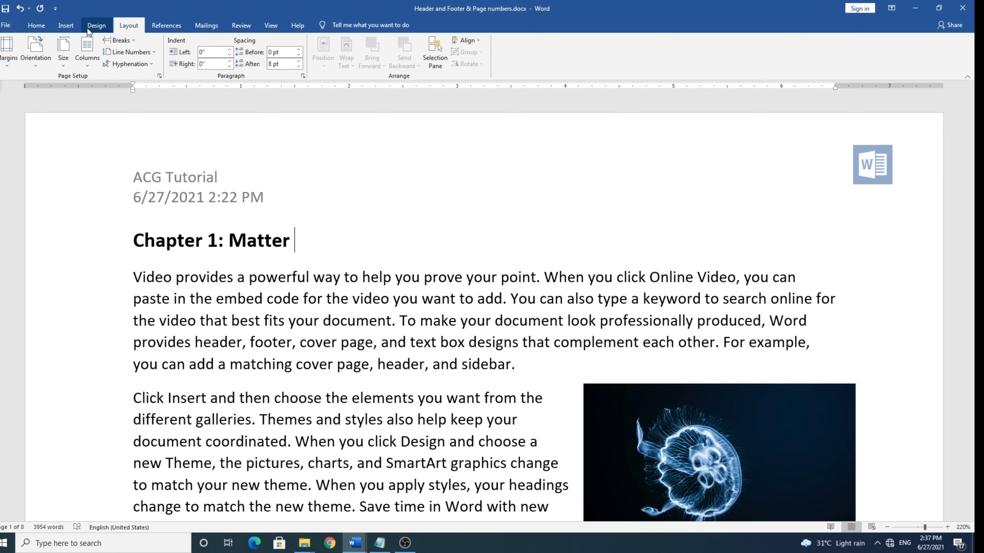
{"action": "double_click", "coordinate": [294, 198]}
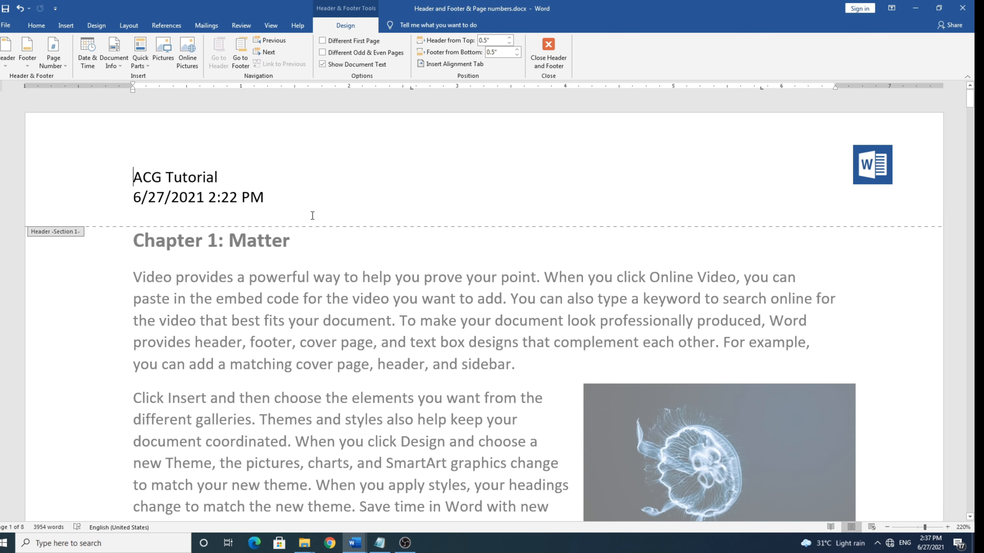
{"action": "scroll", "coordinate": [348, 248], "scroll_direction": "down", "scroll_amount": 12}
{"action": "scroll", "coordinate": [379, 287], "scroll_direction": "down", "scroll_amount": 3}
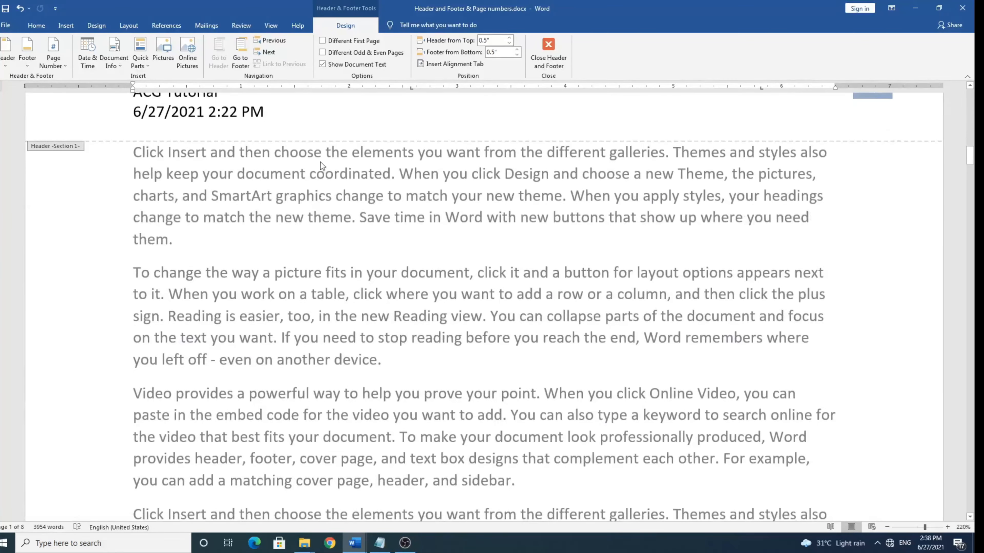
{"action": "left_click", "coordinate": [324, 119]}
{"action": "scroll", "coordinate": [323, 370], "scroll_direction": "down", "scroll_amount": 20}
{"action": "left_click", "coordinate": [302, 352]}
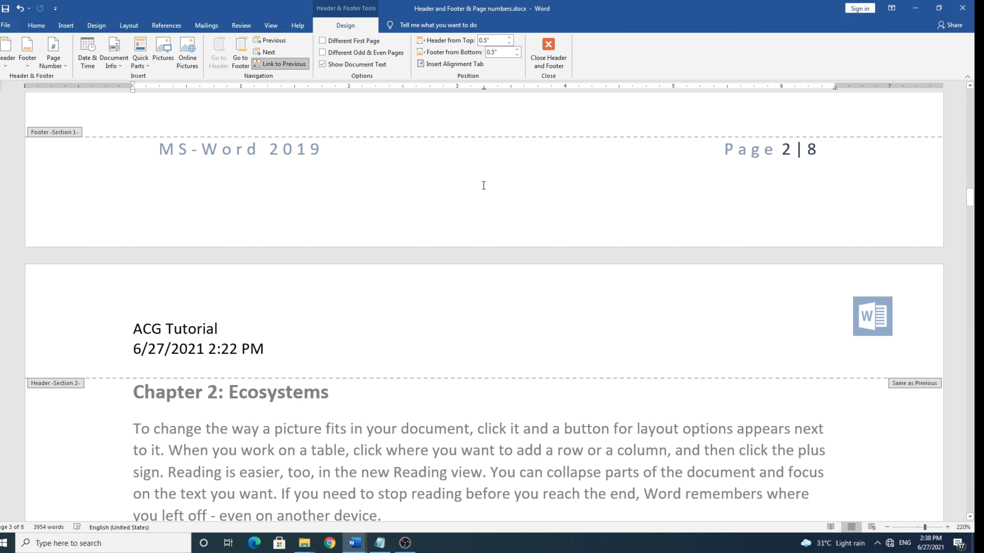
{"action": "scroll", "coordinate": [641, 238], "scroll_direction": "up", "scroll_amount": 1}
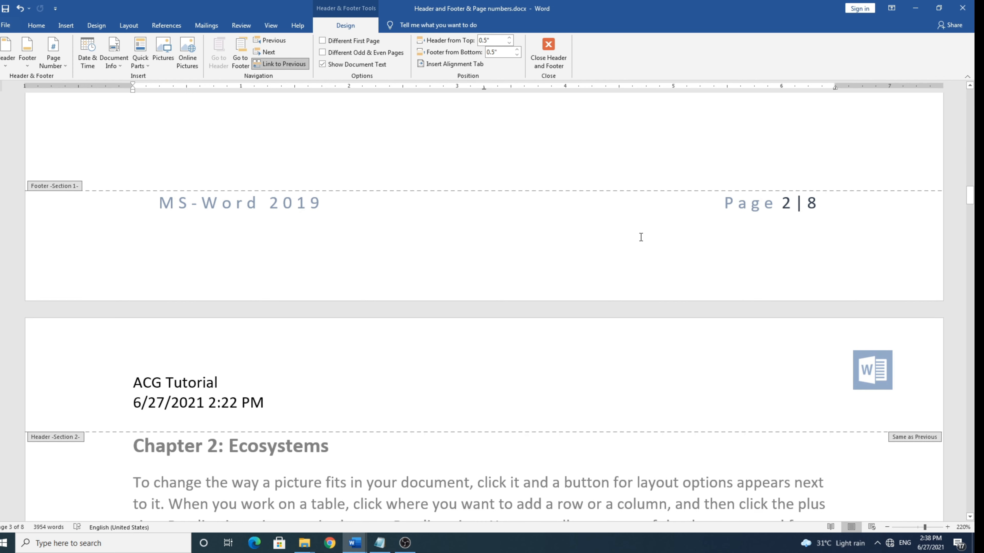
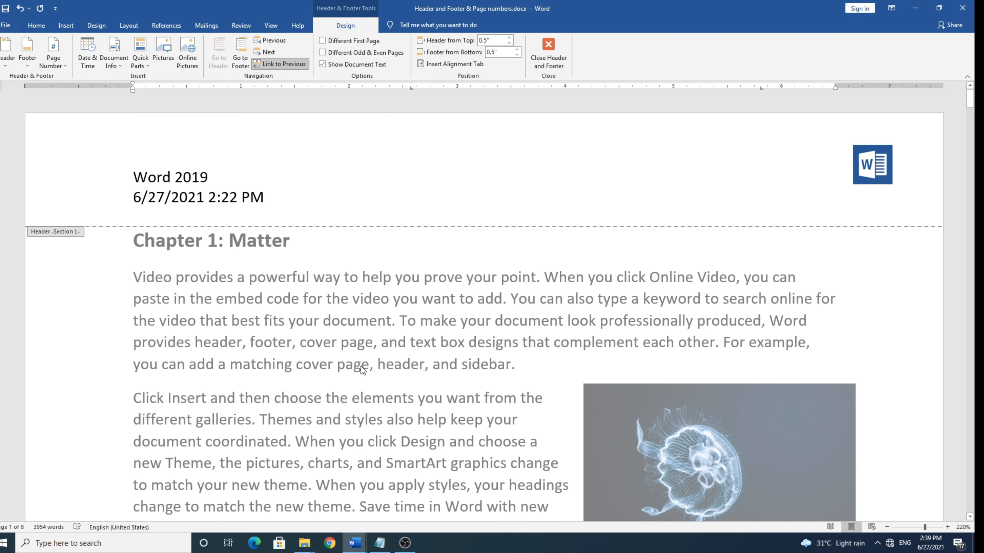
Undo the last header text change and turn off Link to Previous for the Section 2 header above Chapter 2
{"action": "key", "text": "ctrl+z"}
{"action": "scroll", "coordinate": [380, 375], "scroll_direction": "down", "scroll_amount": 20}
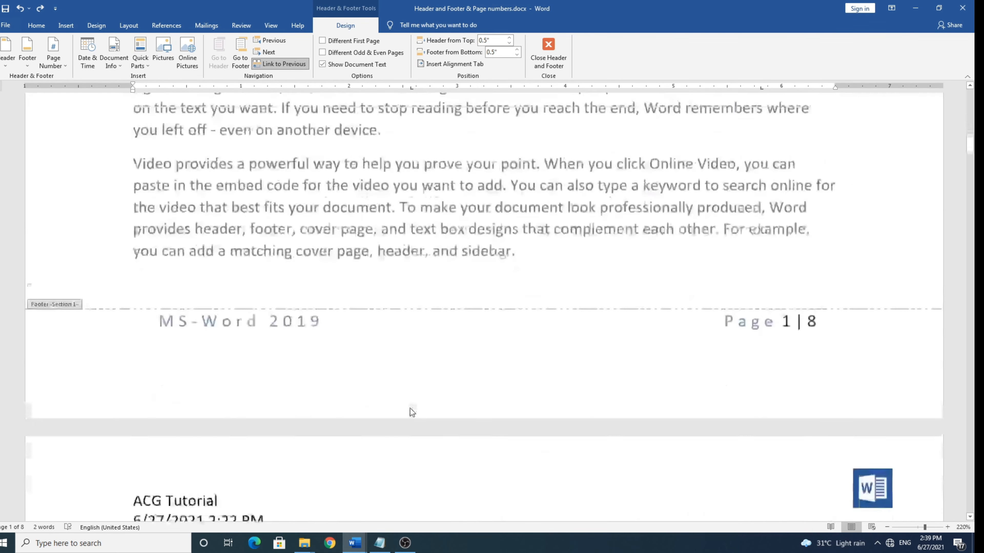
{"action": "scroll", "coordinate": [411, 410], "scroll_direction": "down", "scroll_amount": 6}
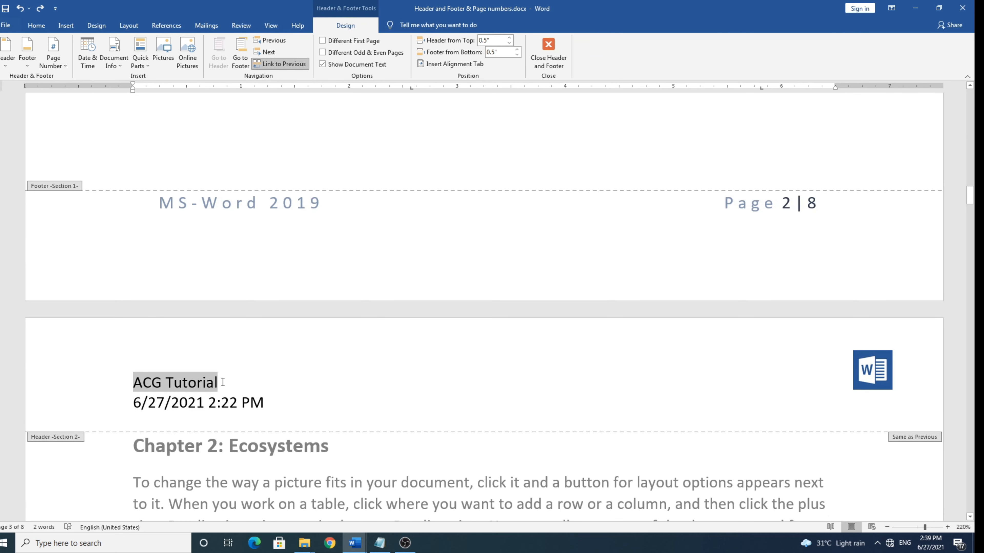
{"action": "left_click", "coordinate": [222, 382]}
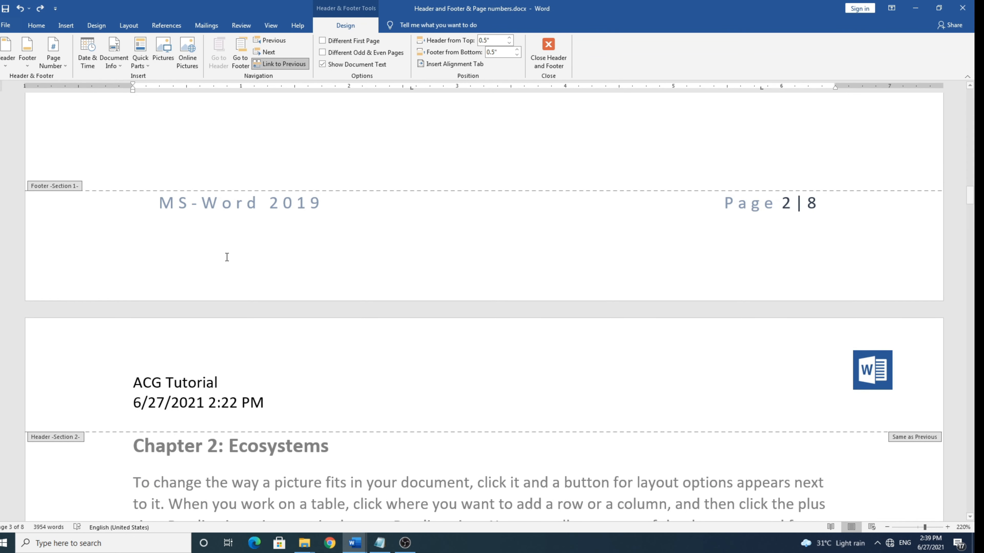
{"action": "left_click", "coordinate": [287, 64]}
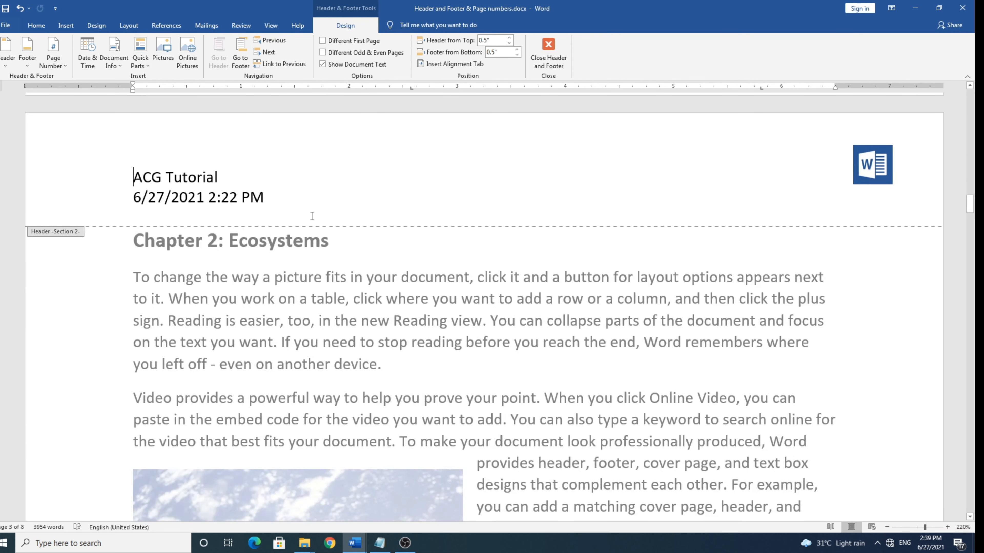
Replace "ACG Tutorial" in the Section 2 header with "Word 2019" and check the header on the first page
{"action": "scroll", "coordinate": [312, 216], "scroll_direction": "up", "scroll_amount": 4}
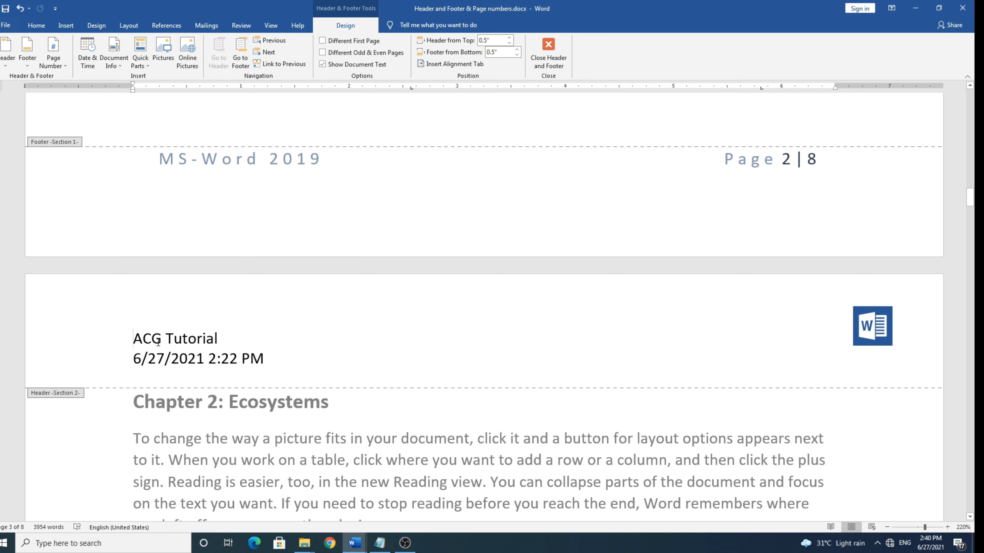
{"action": "left_click_drag", "start_coordinate": [134, 338], "coordinate": [215, 341]}
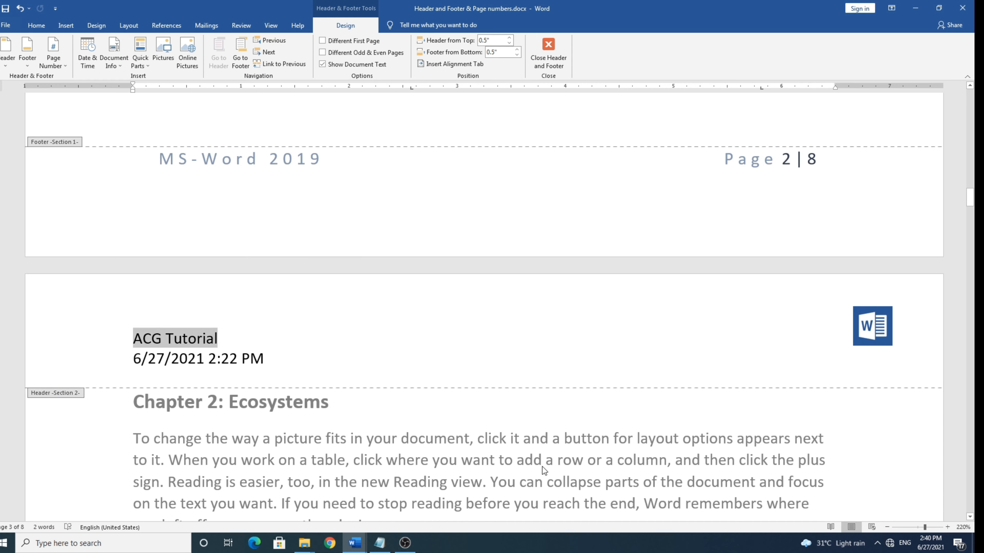
{"action": "type", "text": "Word 2"}
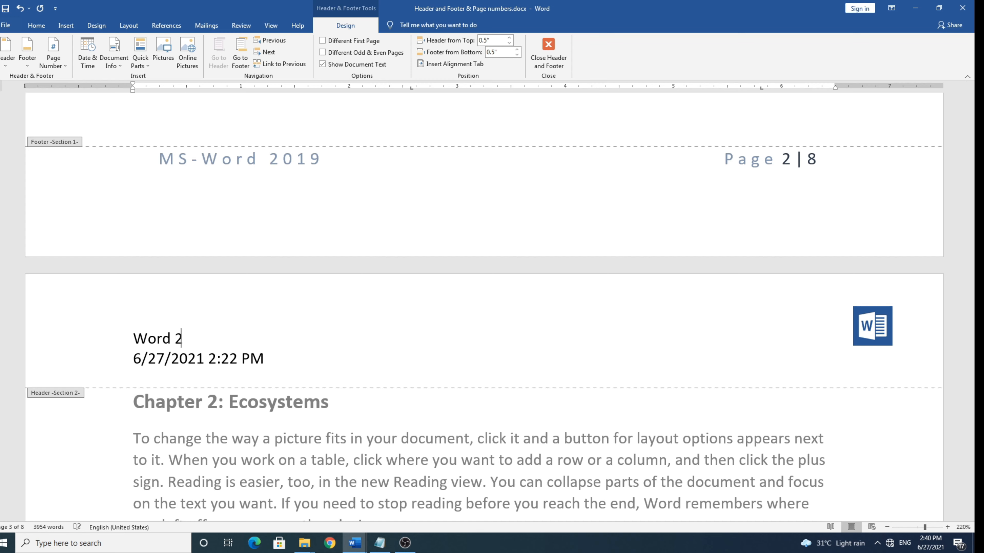
{"action": "type", "text": "019"}
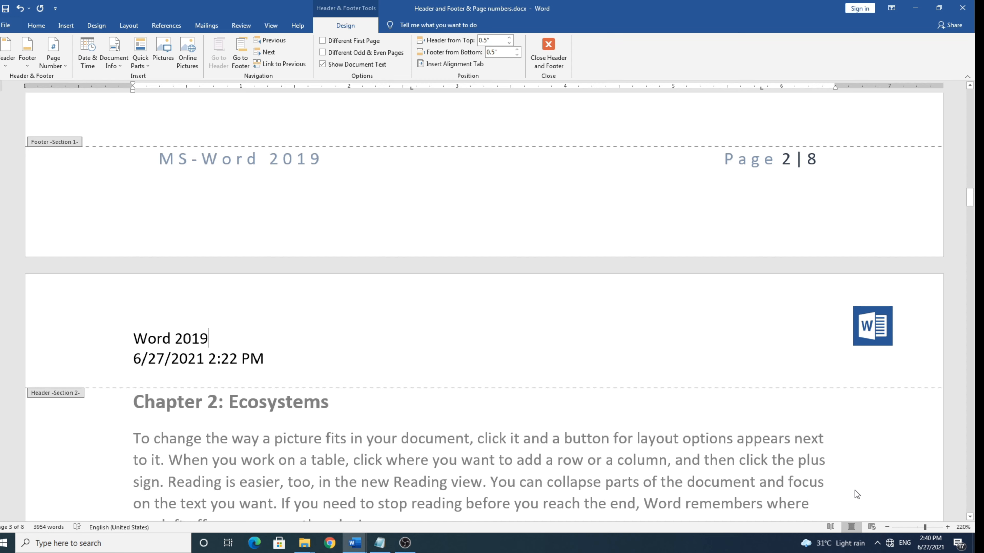
{"action": "scroll", "coordinate": [571, 297], "scroll_direction": "up", "scroll_amount": 12}
{"action": "scroll", "coordinate": [571, 297], "scroll_direction": "up", "scroll_amount": 10}
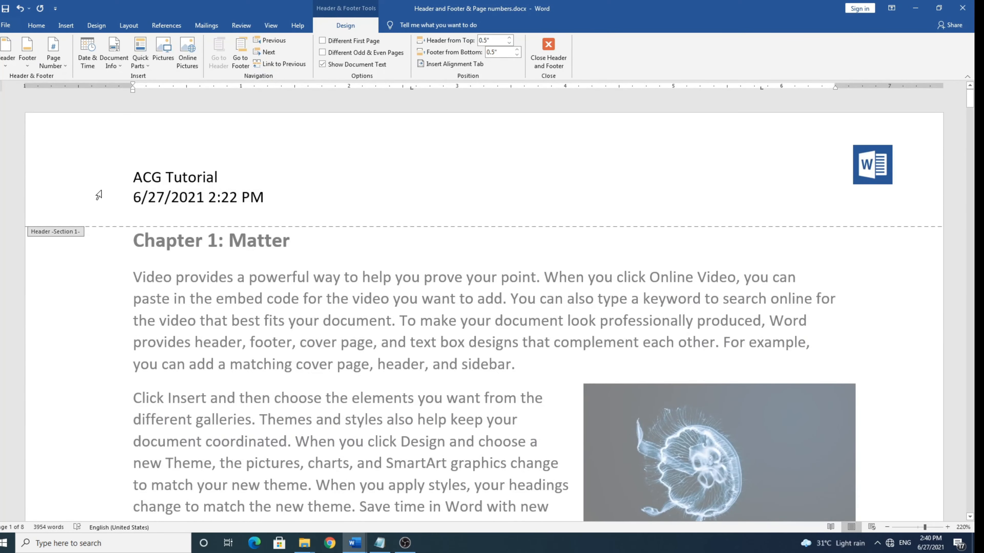
Examine the Section 1 and Section 2 headers through the pages of Chapter 1 and Chapter 2
{"action": "scroll", "coordinate": [560, 335], "scroll_direction": "down", "scroll_amount": 15}
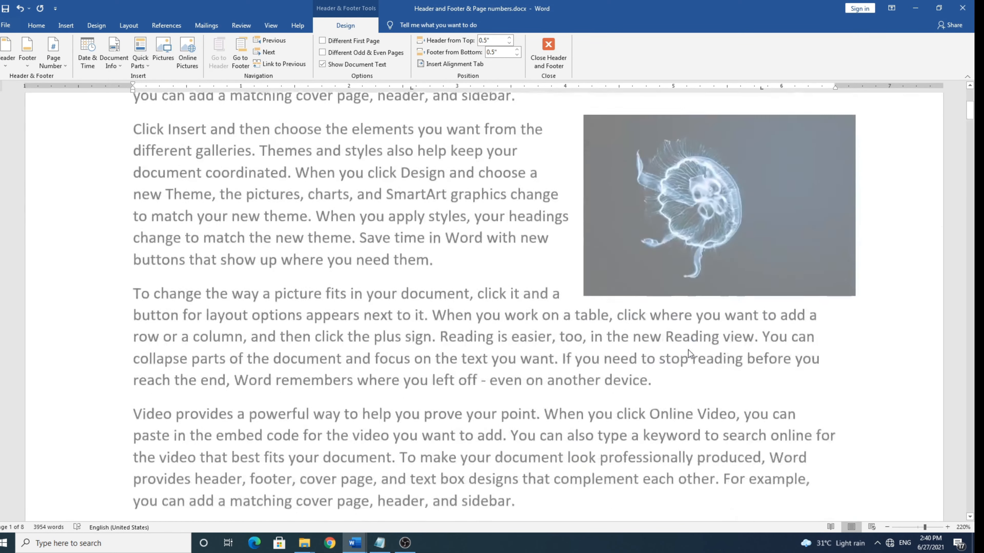
{"action": "scroll", "coordinate": [379, 344], "scroll_direction": "down", "scroll_amount": 8}
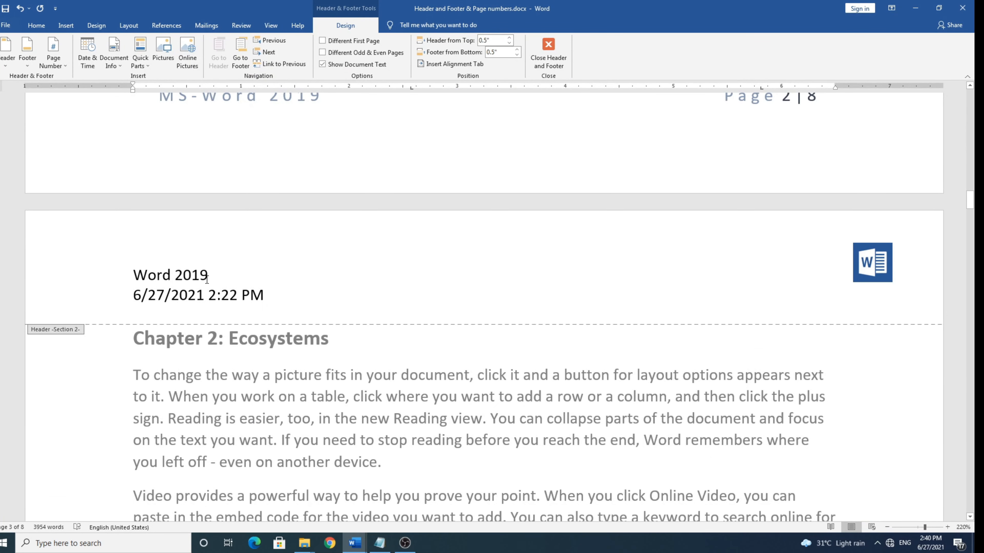
{"action": "scroll", "coordinate": [226, 291], "scroll_direction": "down", "scroll_amount": 10}
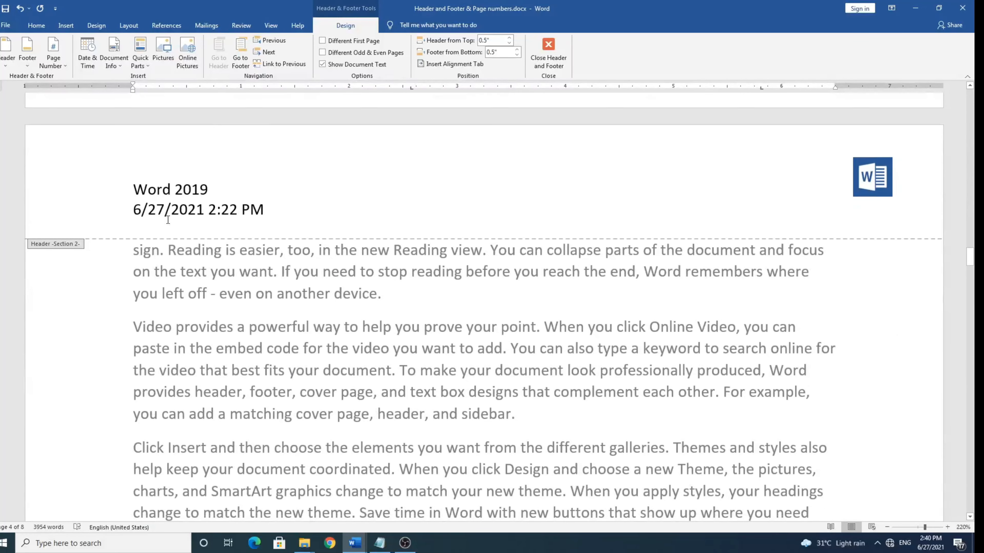
{"action": "left_click", "coordinate": [174, 217]}
{"action": "left_click", "coordinate": [179, 216]}
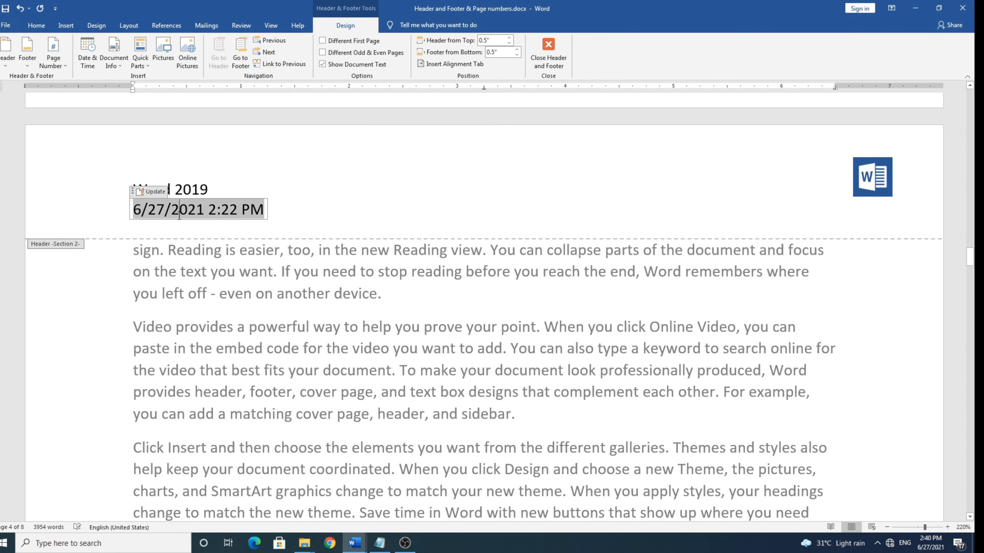
{"action": "left_click", "coordinate": [223, 189]}
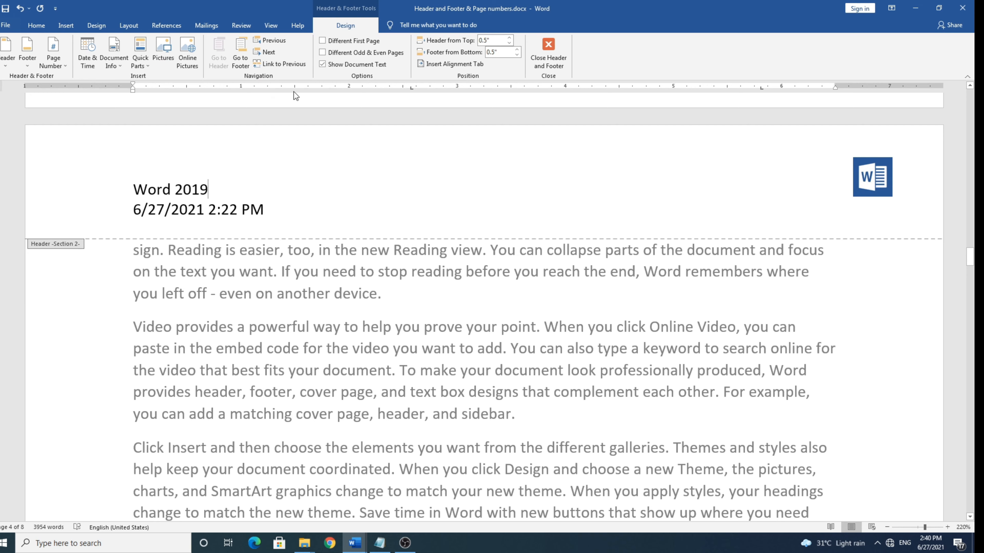
{"action": "left_click", "coordinate": [137, 173]}
{"action": "left_click", "coordinate": [284, 63]}
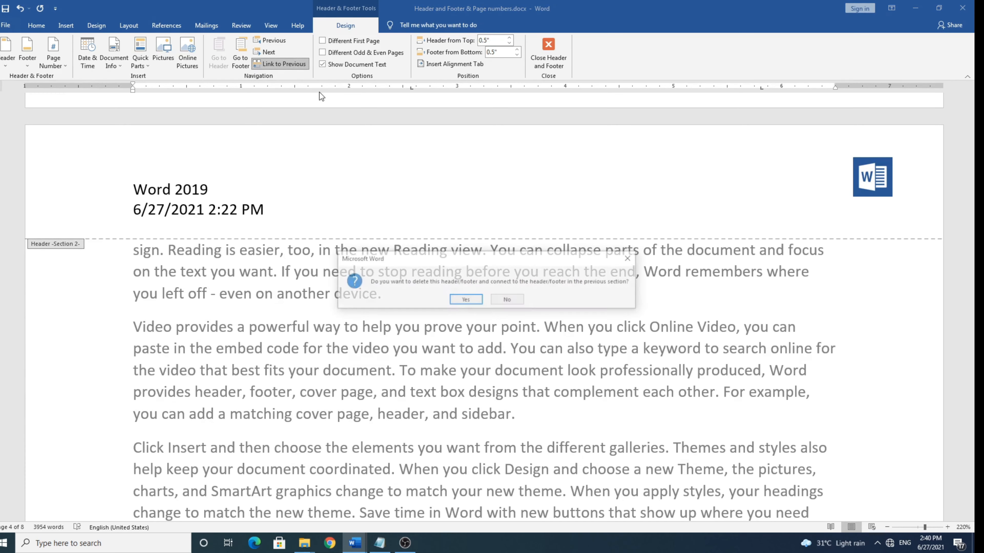
{"action": "left_click", "coordinate": [508, 299]}
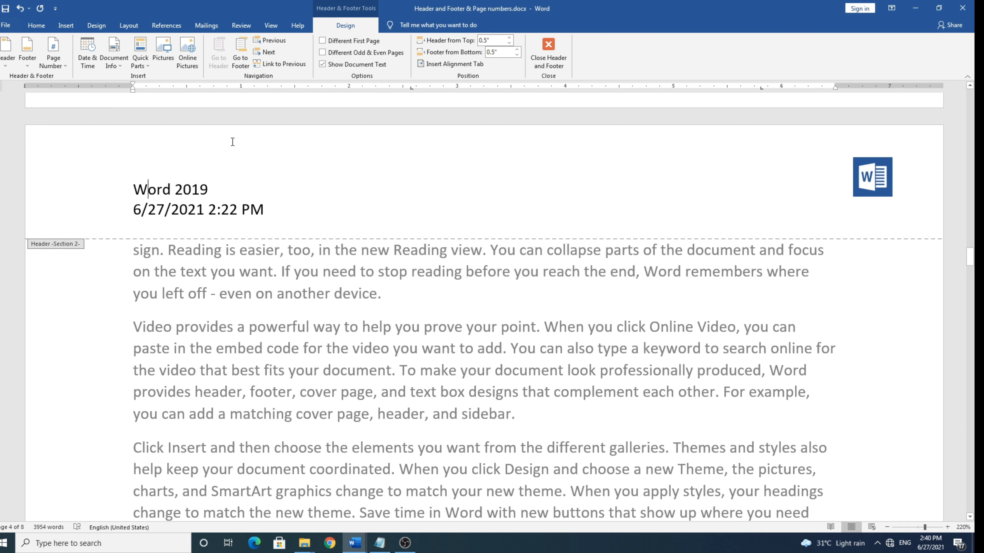
Turn off Link to Previous for the Section 3 header above "Chapter 3: Earth"
{"action": "scroll", "coordinate": [228, 198], "scroll_direction": "down", "scroll_amount": 10}
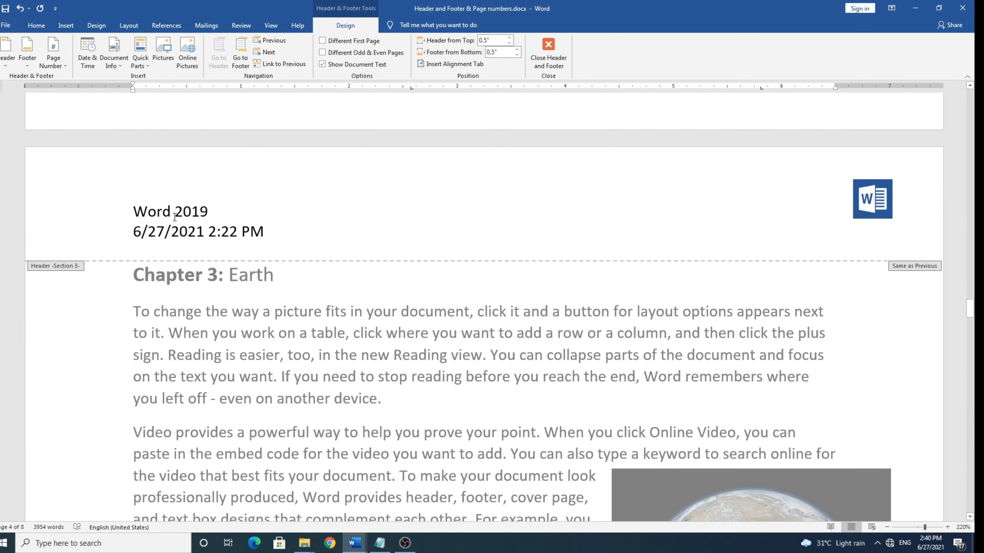
{"action": "left_click", "coordinate": [175, 217]}
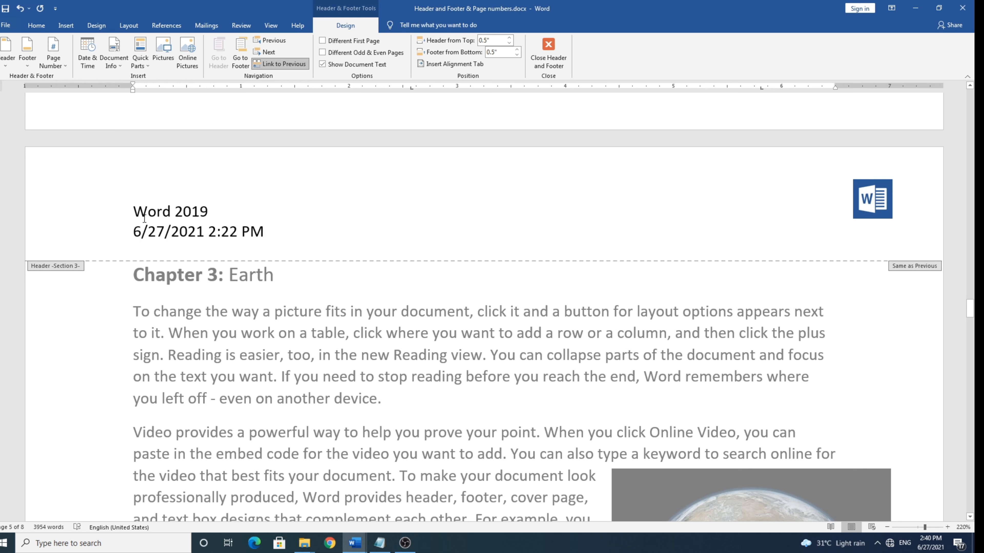
{"action": "left_click_drag", "start_coordinate": [135, 213], "coordinate": [209, 211]}
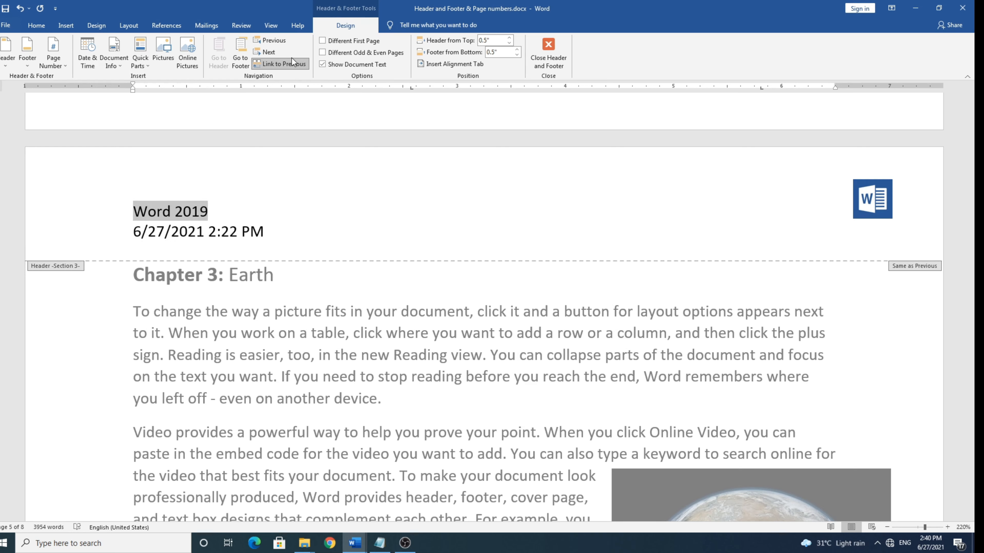
{"action": "left_click", "coordinate": [289, 64]}
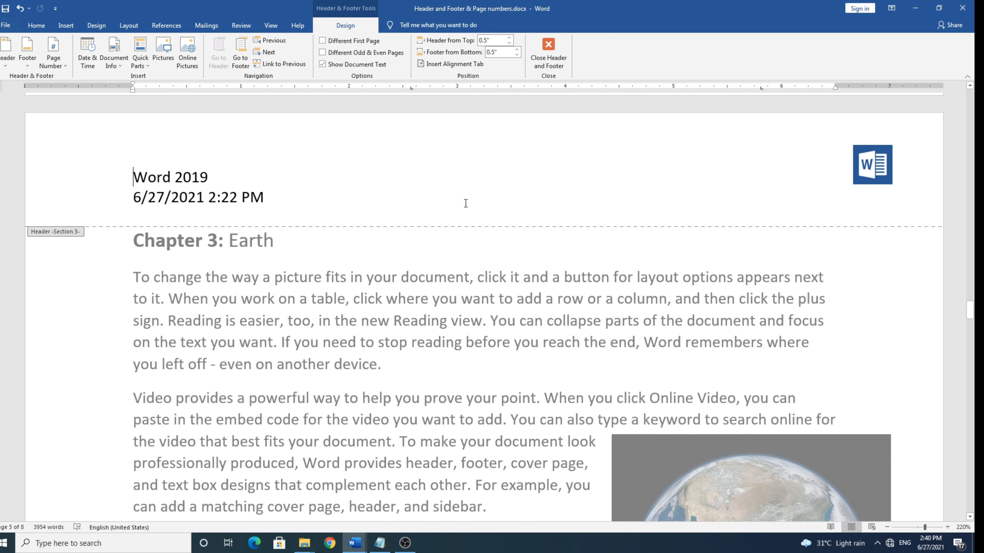
Replace "Word 2019" in the Section 3 header with "My Header"
{"action": "left_click_drag", "start_coordinate": [130, 171], "coordinate": [208, 176]}
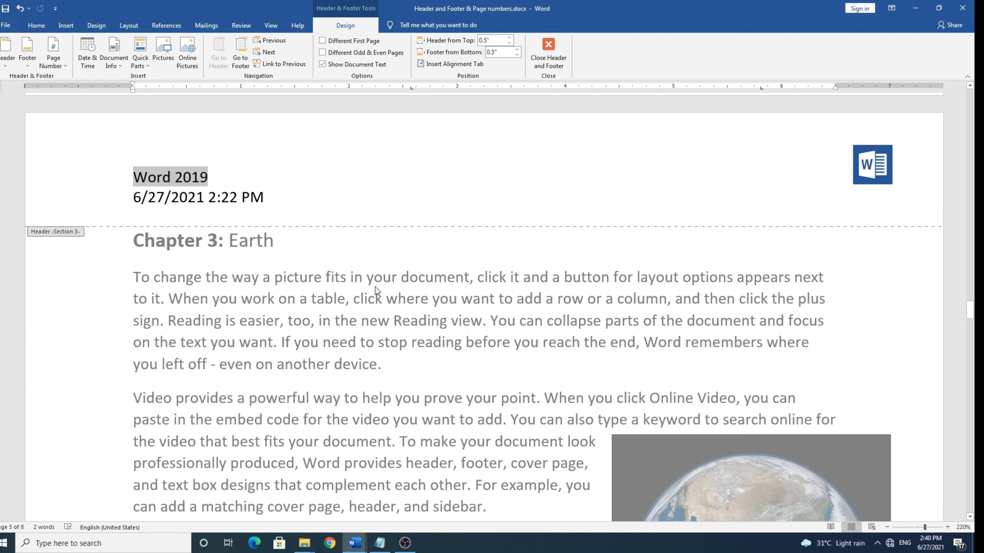
{"action": "type", "text": "H"}
{"action": "key", "text": "BackSpace"}
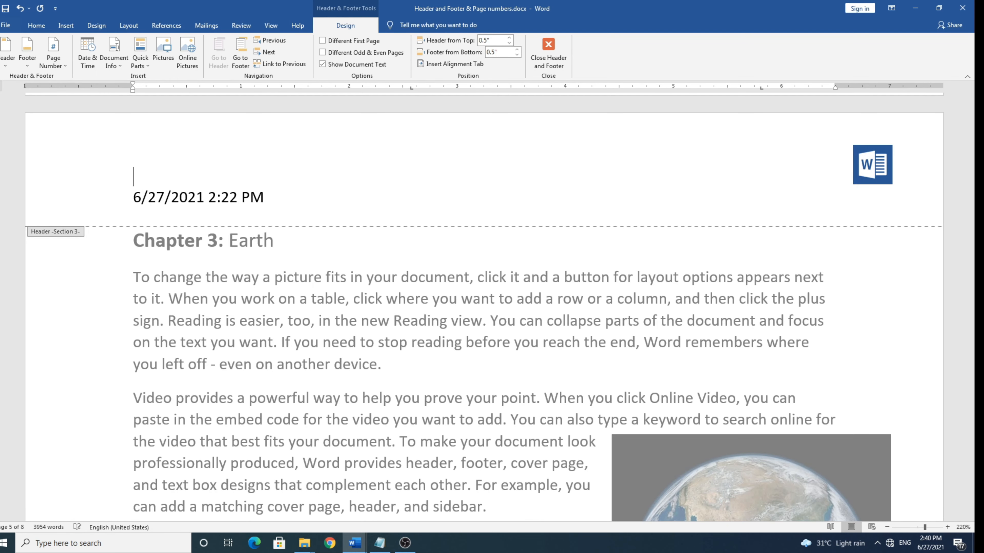
{"action": "type", "text": "My H"}
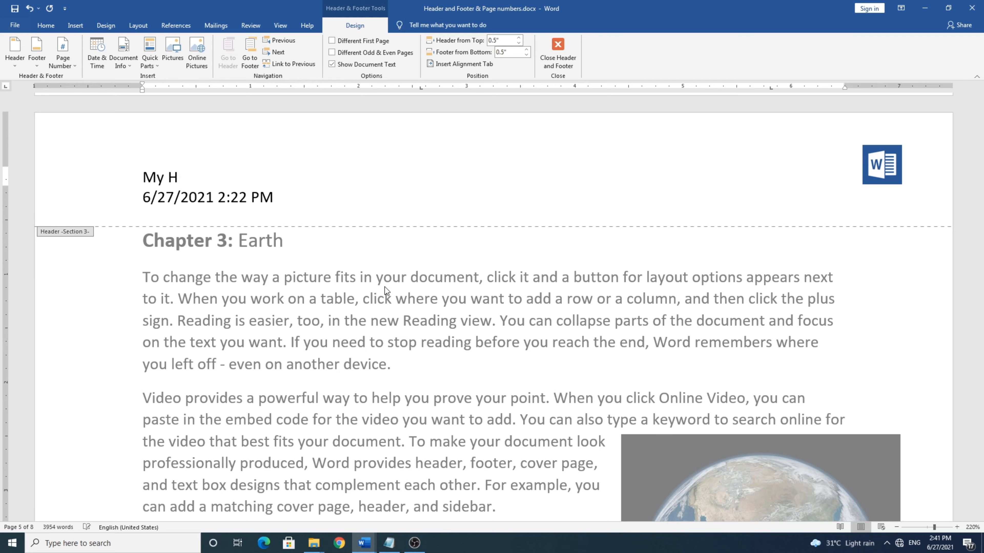
{"action": "type", "text": "eader"}
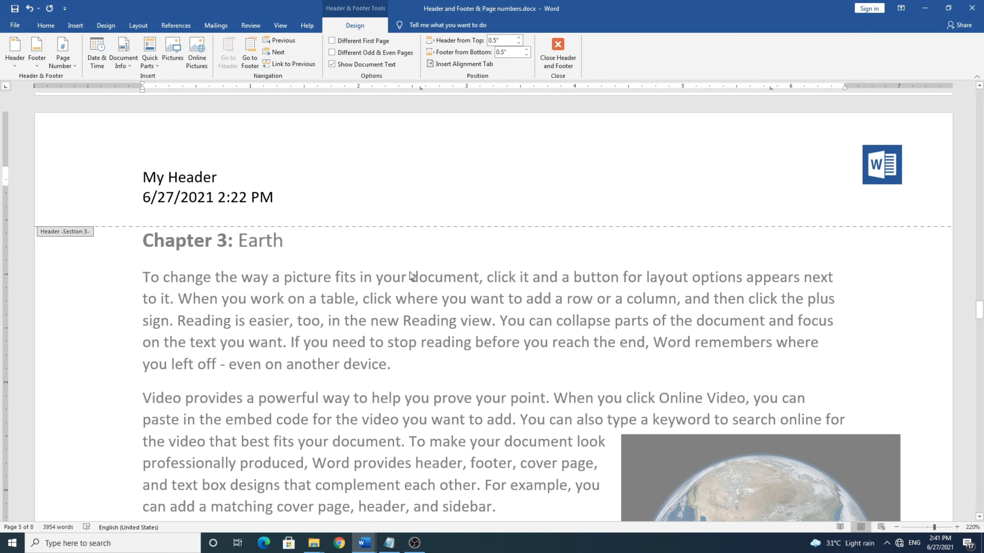
Return to the first page's header and step through the section headers in both directions to compare their text
{"action": "scroll", "coordinate": [295, 279], "scroll_direction": "up", "scroll_amount": 20}
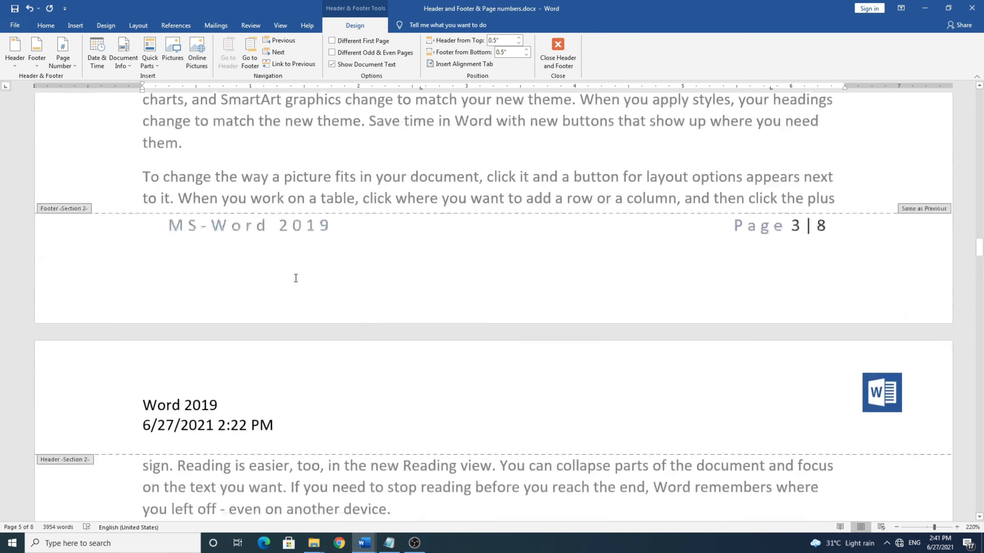
{"action": "scroll", "coordinate": [295, 278], "scroll_direction": "up", "scroll_amount": 20}
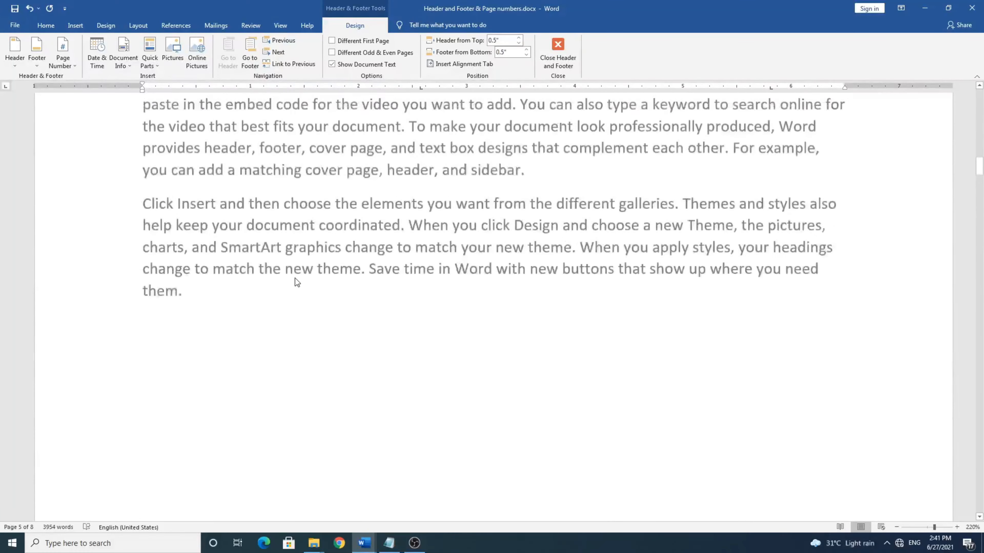
{"action": "scroll", "coordinate": [295, 279], "scroll_direction": "up", "scroll_amount": 15}
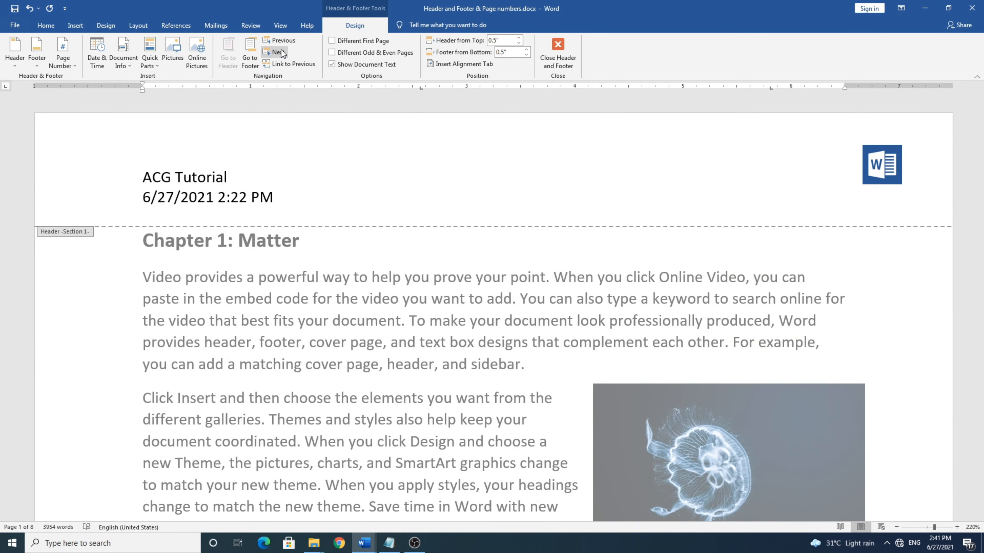
{"action": "left_click", "coordinate": [247, 196]}
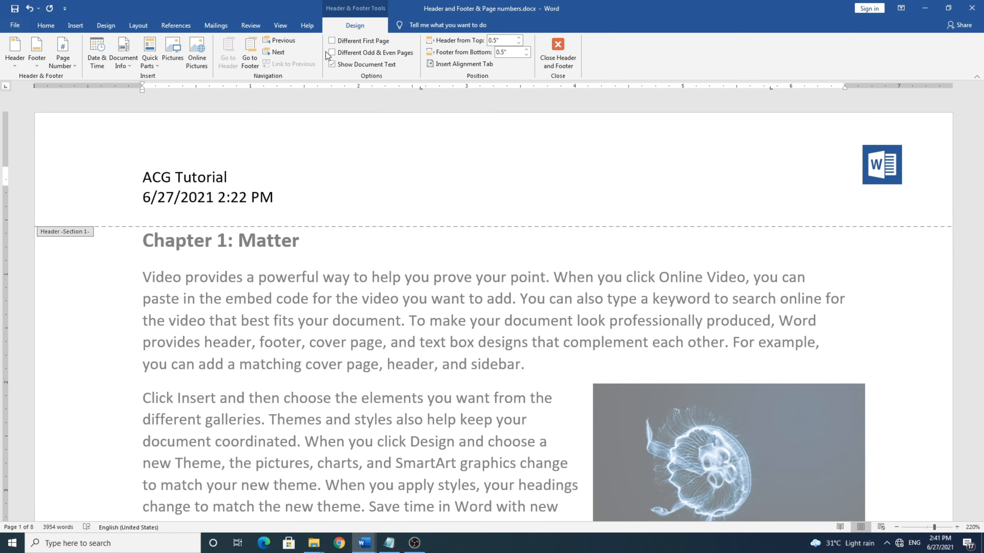
{"action": "left_click", "coordinate": [286, 52]}
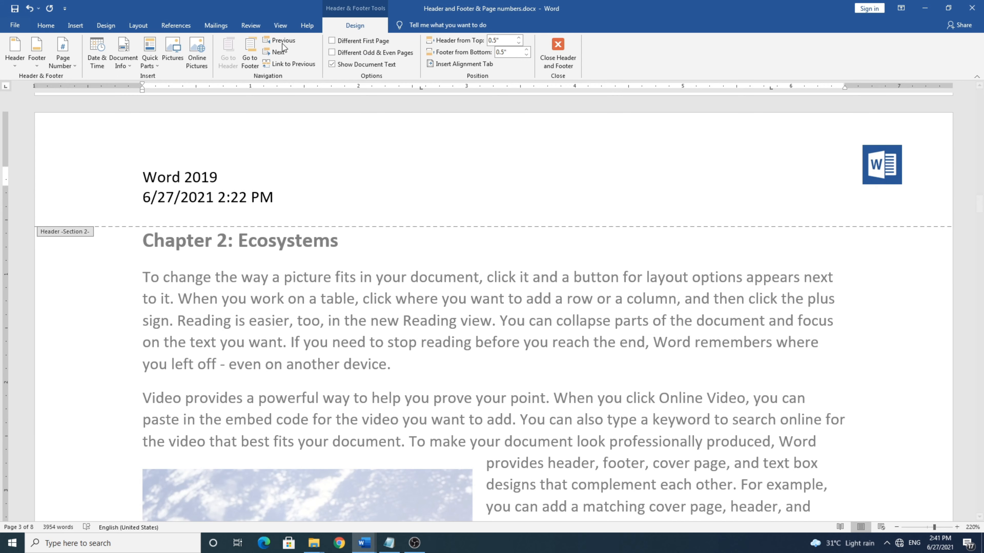
{"action": "left_click", "coordinate": [276, 51]}
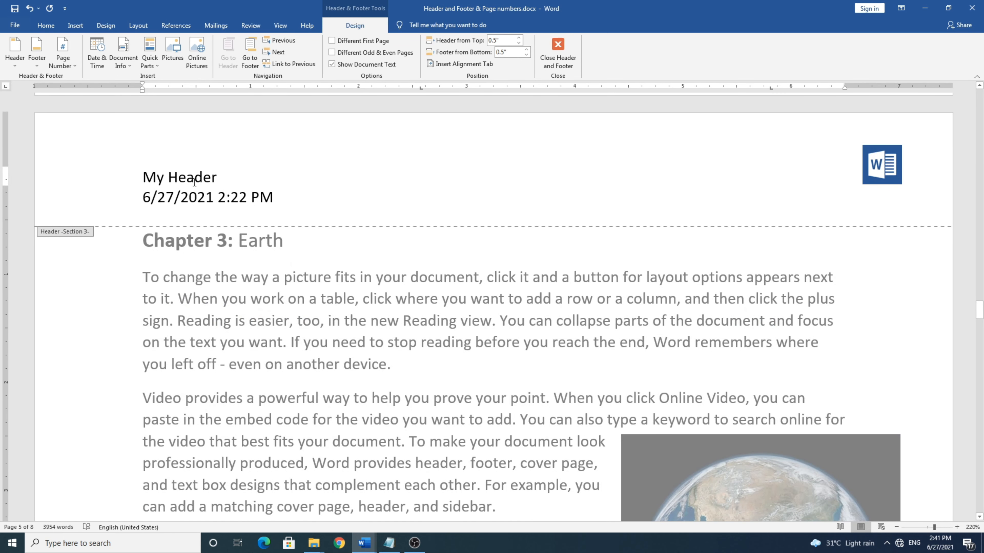
{"action": "left_click", "coordinate": [267, 44]}
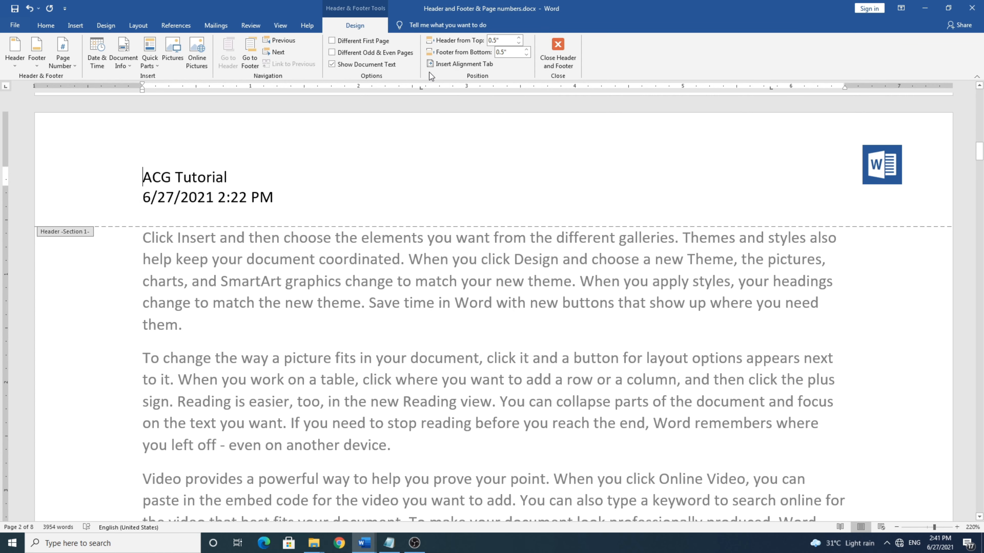
Switch to the Video Editing.docx document and look through the headers on its pages
{"action": "key", "text": "alt+Tab"}
{"action": "key", "text": "alt+Tab"}
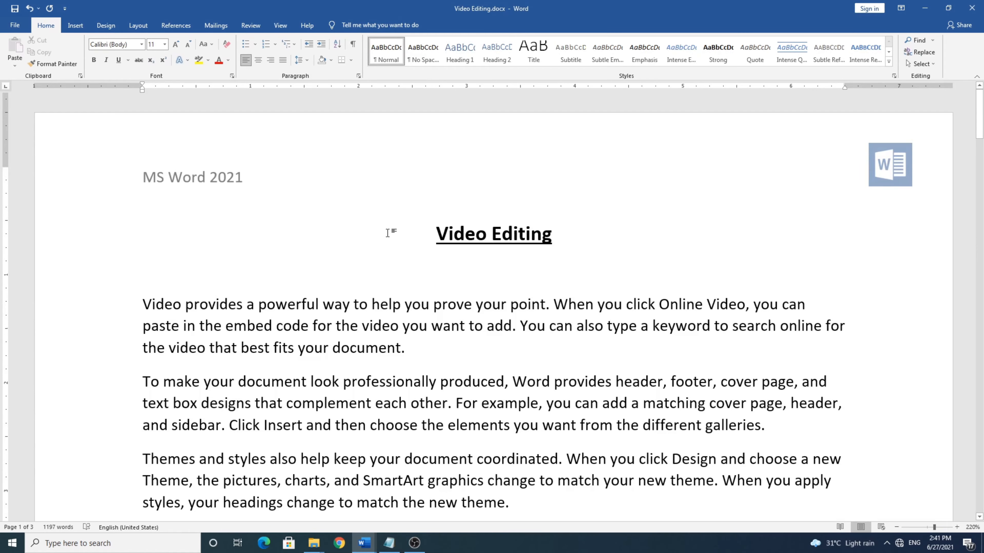
{"action": "scroll", "coordinate": [411, 222], "scroll_direction": "down", "scroll_amount": 1}
{"action": "scroll", "coordinate": [442, 206], "scroll_direction": "up", "scroll_amount": 1}
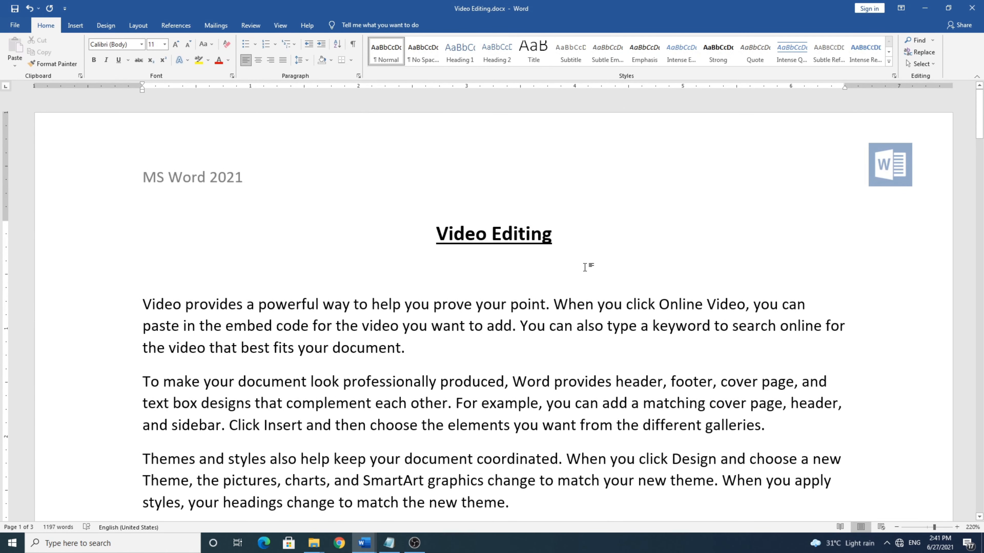
{"action": "scroll", "coordinate": [589, 287], "scroll_direction": "down", "scroll_amount": 3}
{"action": "scroll", "coordinate": [588, 293], "scroll_direction": "down", "scroll_amount": 15}
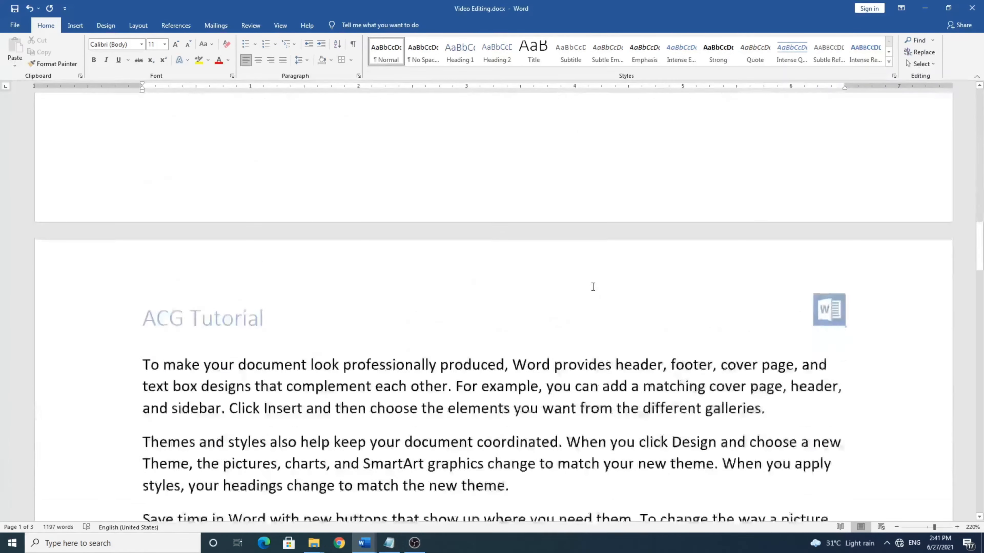
{"action": "scroll", "coordinate": [592, 287], "scroll_direction": "down", "scroll_amount": 10}
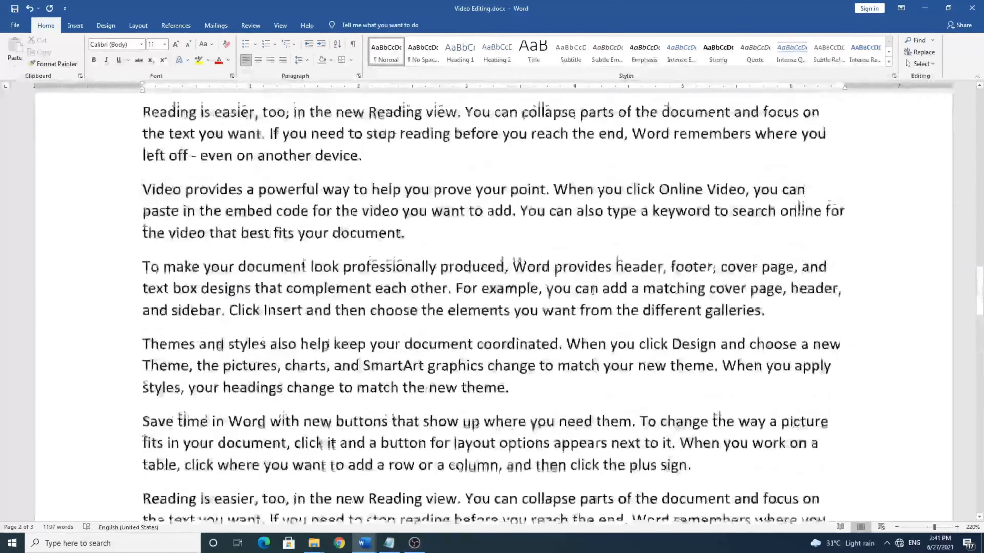
{"action": "scroll", "coordinate": [592, 287], "scroll_direction": "up", "scroll_amount": 8}
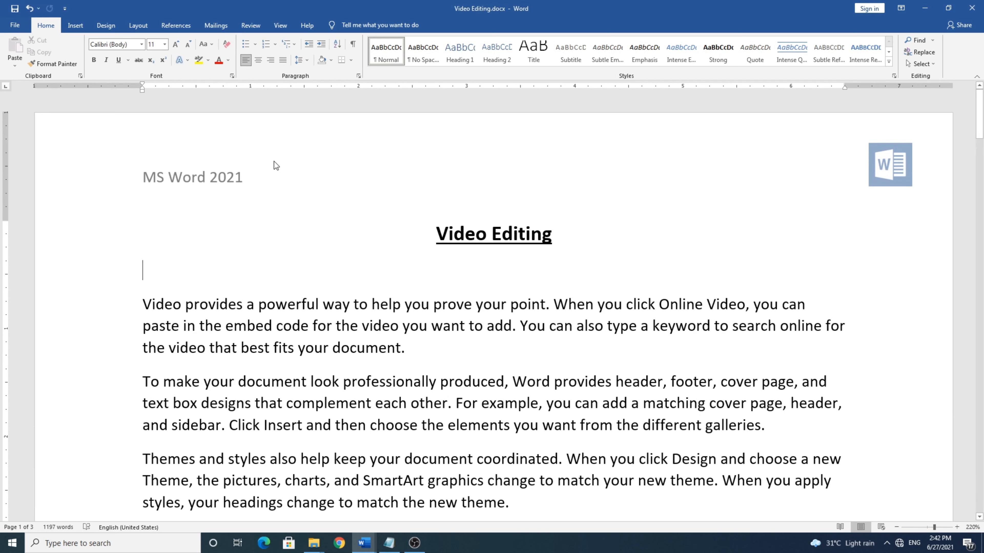
Open the first page header for editing, turn off Show Document Text, and check the headers and footers on the following pages
{"action": "double_click", "coordinate": [250, 177]}
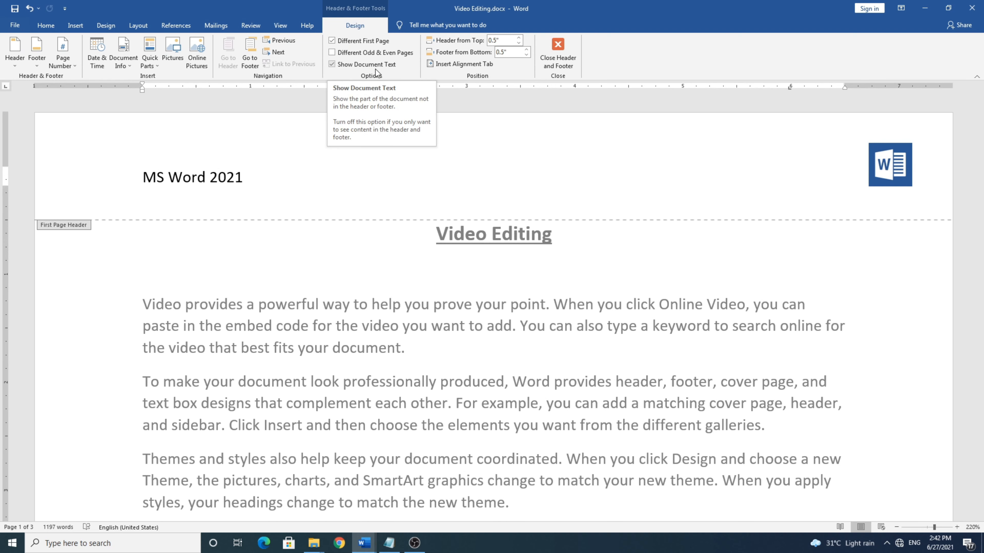
{"action": "left_click", "coordinate": [363, 68]}
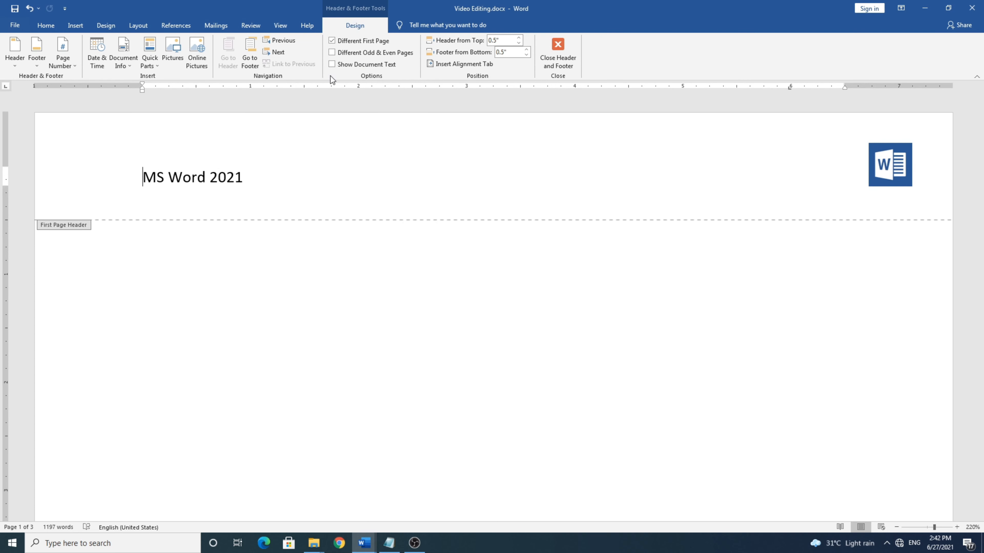
{"action": "scroll", "coordinate": [476, 233], "scroll_direction": "down", "scroll_amount": 10}
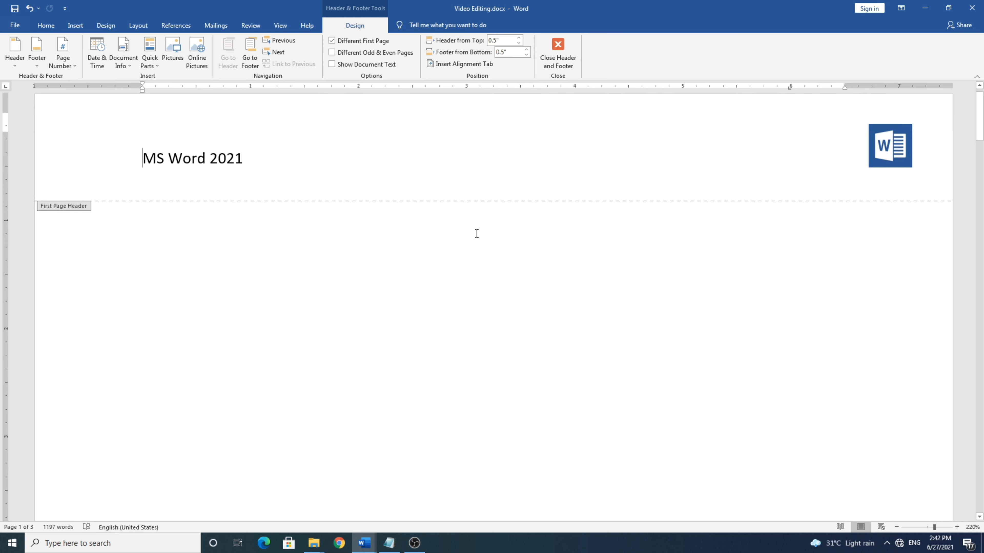
{"action": "scroll", "coordinate": [487, 241], "scroll_direction": "down", "scroll_amount": 10}
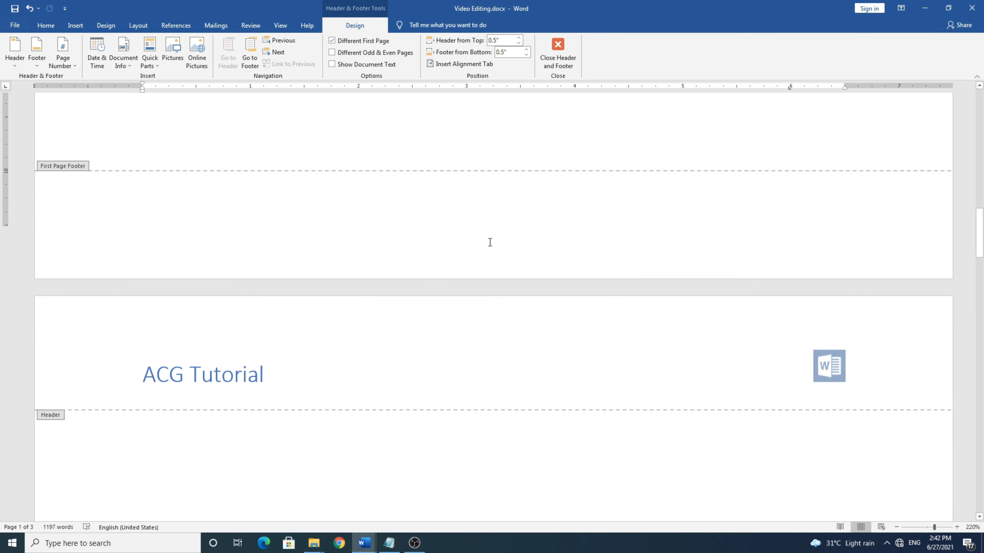
{"action": "scroll", "coordinate": [577, 318], "scroll_direction": "down", "scroll_amount": 10}
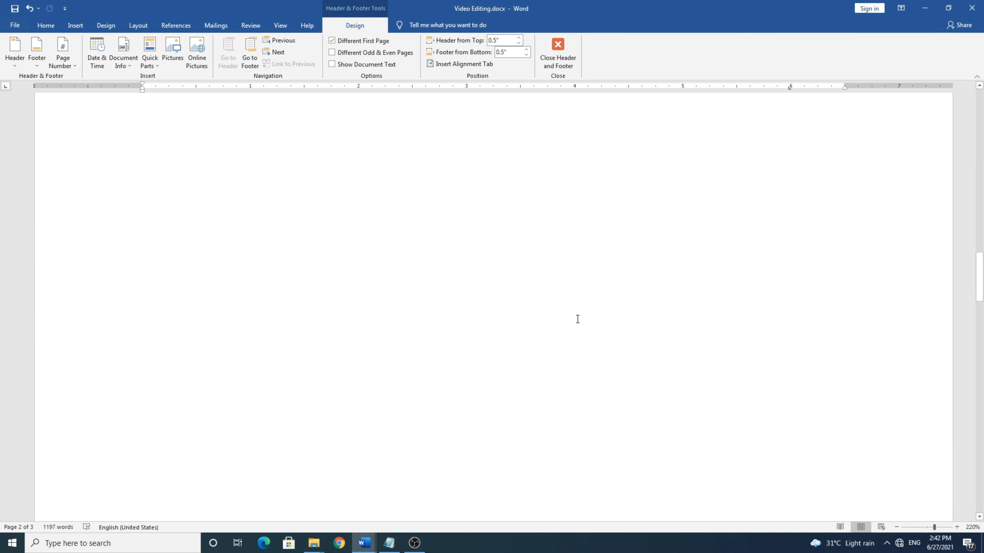
{"action": "scroll", "coordinate": [599, 359], "scroll_direction": "down", "scroll_amount": 2}
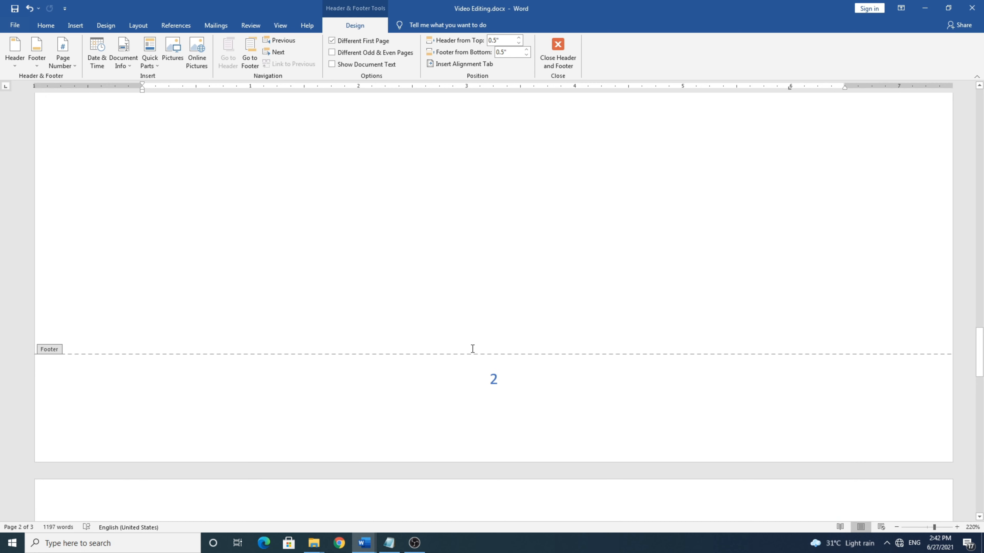
{"action": "scroll", "coordinate": [472, 348], "scroll_direction": "up", "scroll_amount": 12}
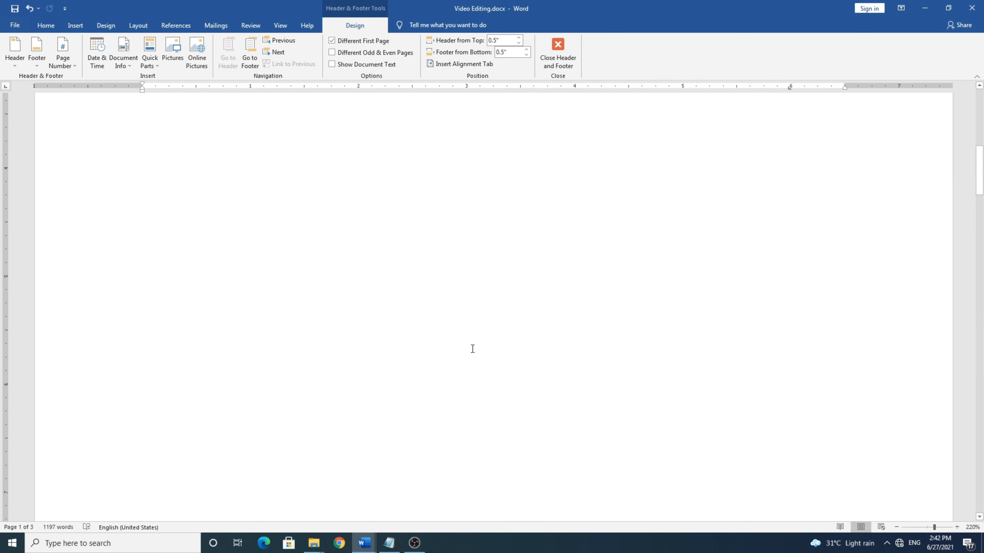
Correct the year in the first page header so the text reads "MS Word 2019"
{"action": "scroll", "coordinate": [472, 349], "scroll_direction": "up", "scroll_amount": 5}
{"action": "left_click", "coordinate": [249, 178]}
{"action": "key", "text": "BackSpace"}
{"action": "key", "text": "BackSpace"}
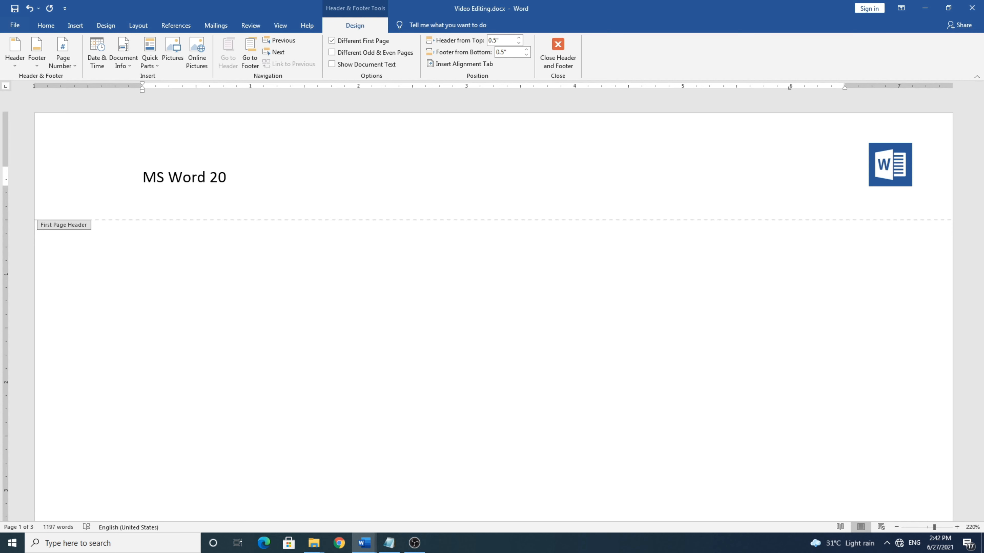
{"action": "type", "text": "19"}
Turn Show Document Text back on, close header and footer editing, and check the document's body text
{"action": "scroll", "coordinate": [404, 293], "scroll_direction": "down", "scroll_amount": 3}
{"action": "scroll", "coordinate": [404, 293], "scroll_direction": "down", "scroll_amount": 10}
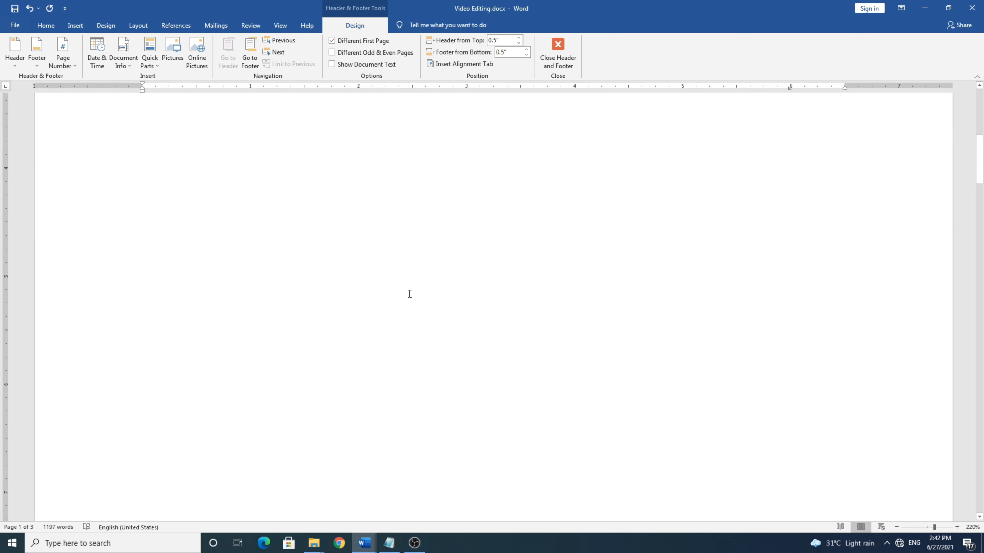
{"action": "scroll", "coordinate": [417, 296], "scroll_direction": "up", "scroll_amount": 10}
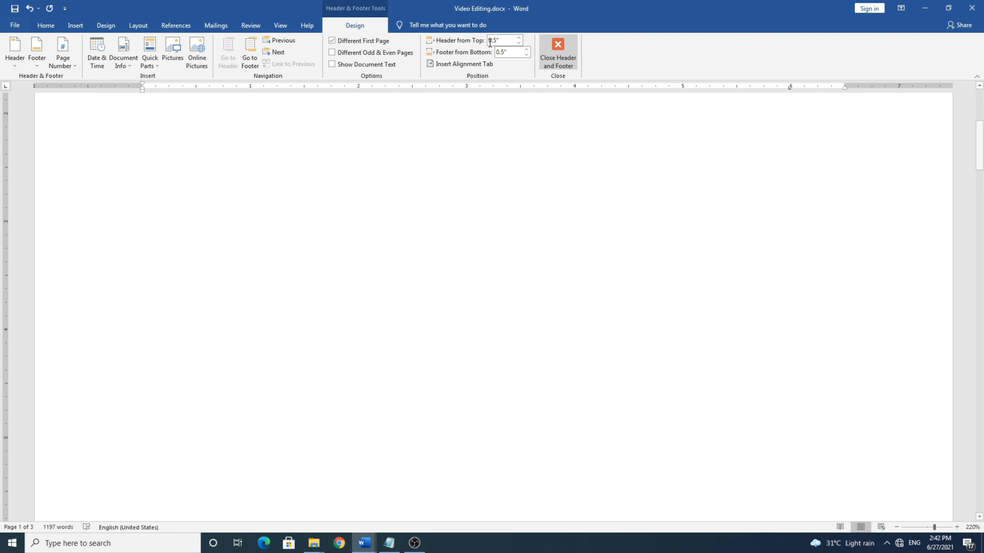
{"action": "left_click", "coordinate": [349, 64]}
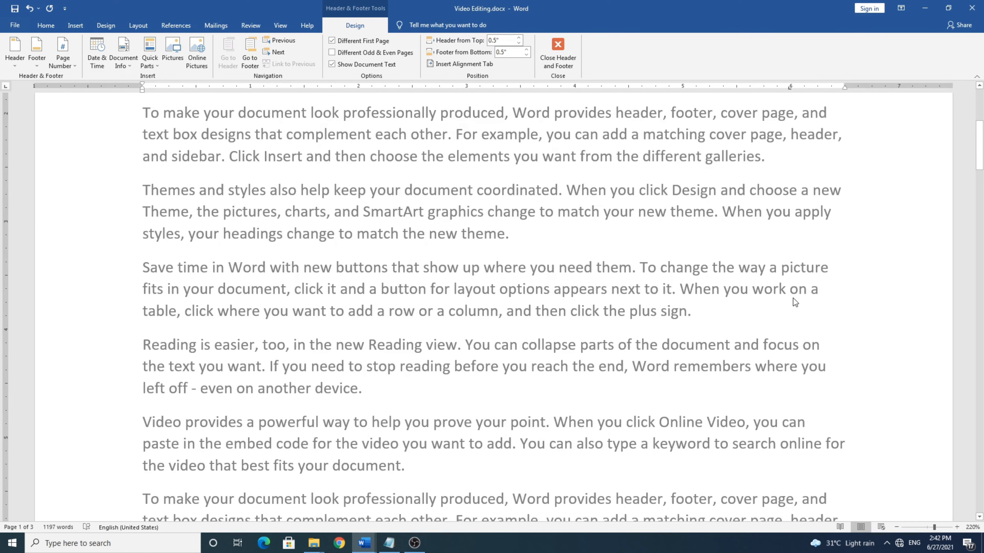
{"action": "scroll", "coordinate": [706, 357], "scroll_direction": "up", "scroll_amount": 5}
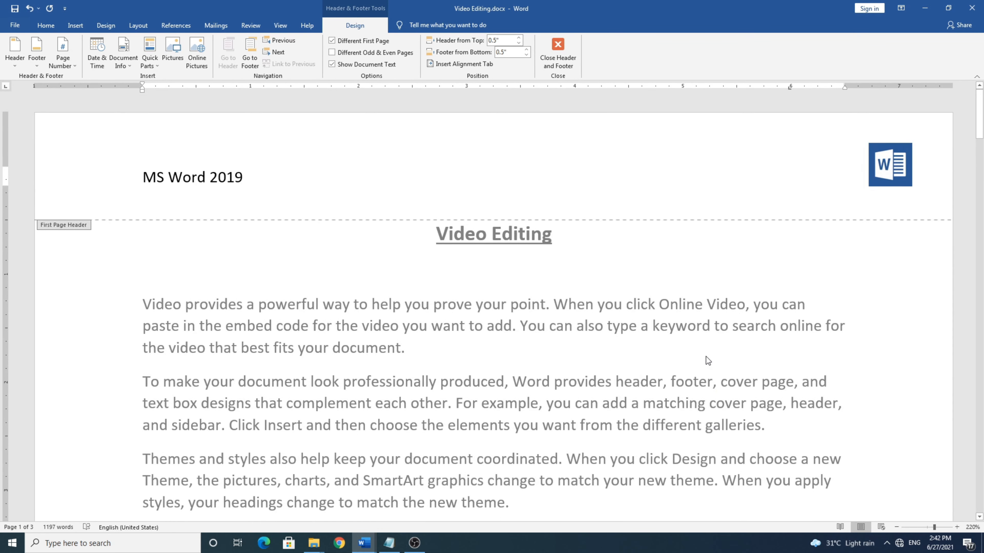
{"action": "left_click", "coordinate": [569, 54]}
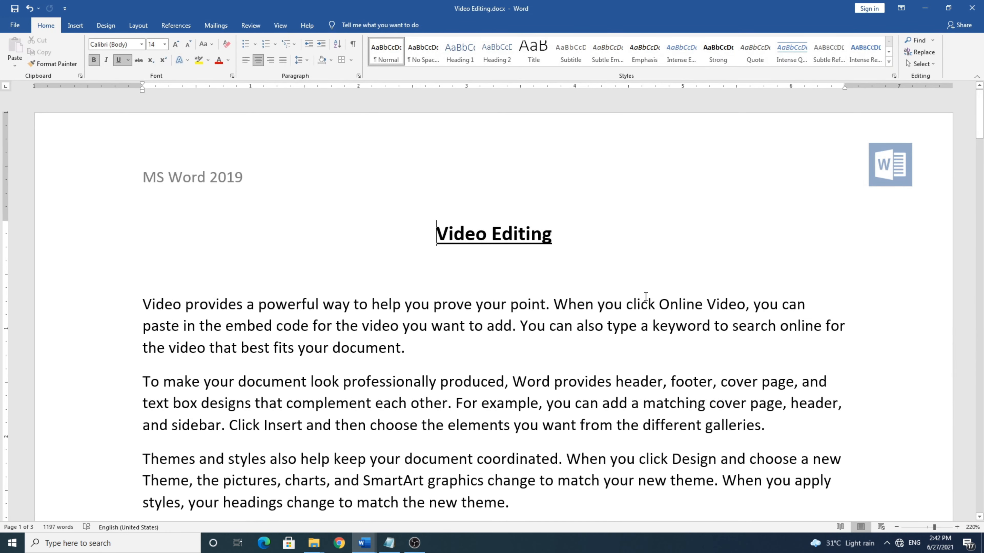
{"action": "scroll", "coordinate": [465, 327], "scroll_direction": "down", "scroll_amount": 5}
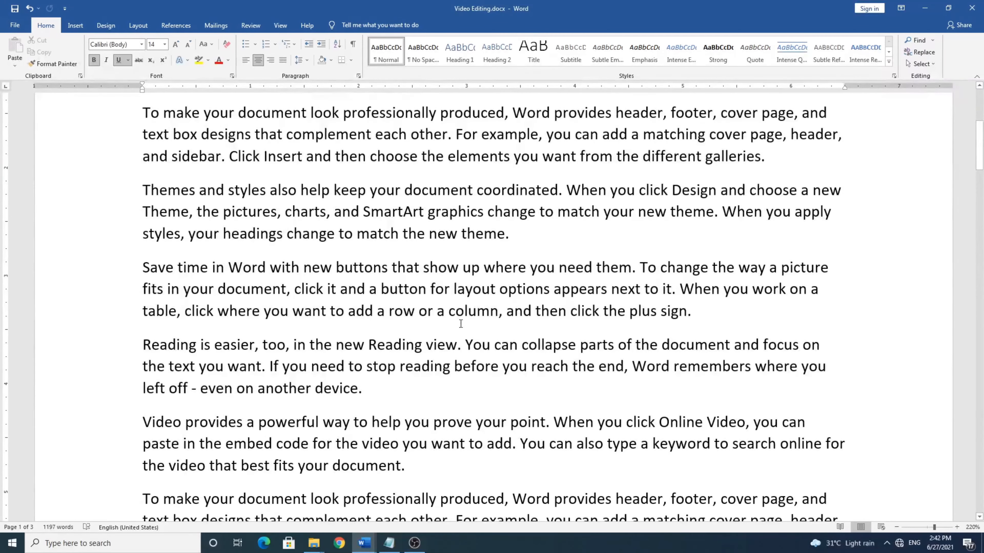
Switch to Header and Footer & Page numbers.docx and set the Section 1 header's distance from the top to 0.6"
{"action": "key", "text": "alt+Tab"}
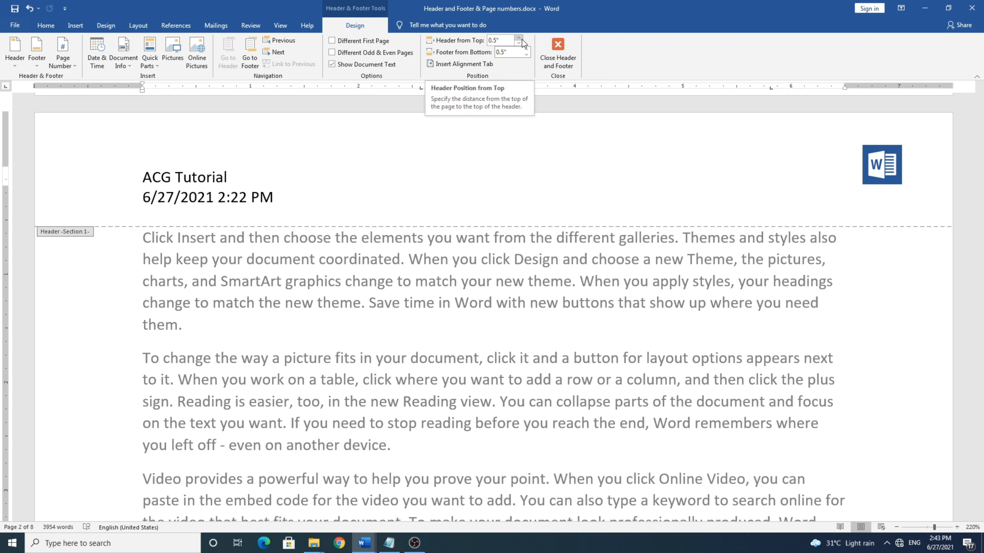
{"action": "left_click", "coordinate": [496, 40]}
{"action": "left_click", "coordinate": [489, 39]}
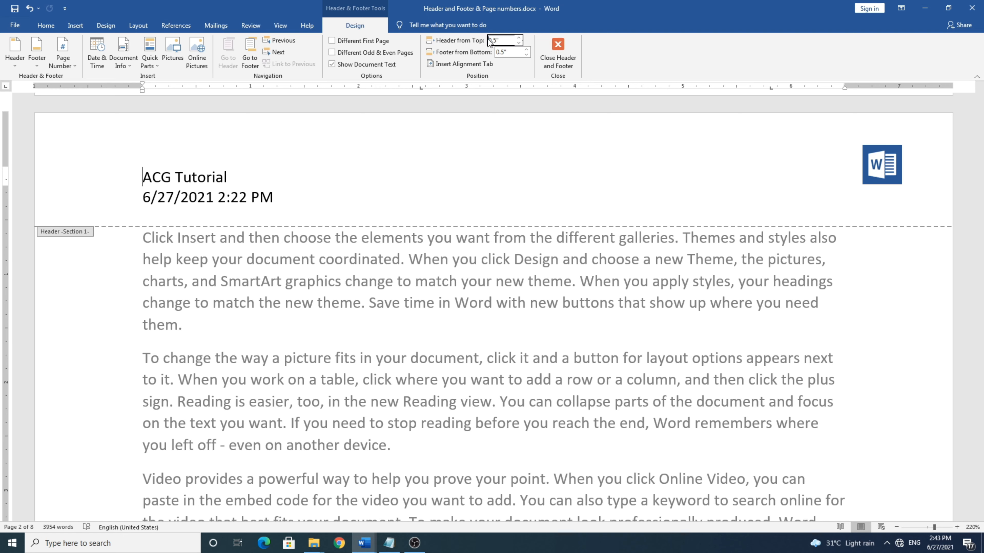
{"action": "left_click", "coordinate": [519, 38]}
{"action": "left_click", "coordinate": [519, 38]}
{"action": "left_click", "coordinate": [519, 38]}
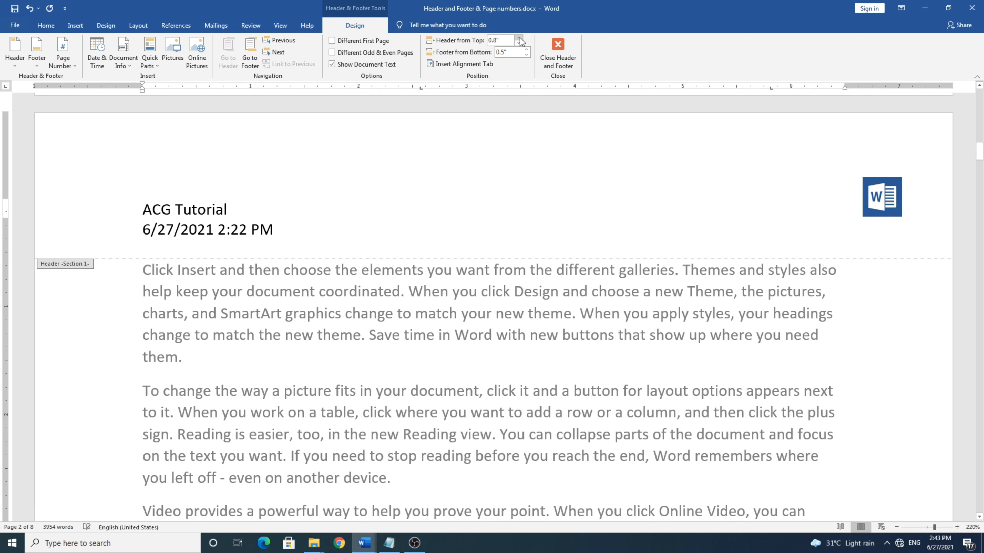
{"action": "left_click", "coordinate": [519, 37]}
{"action": "left_click", "coordinate": [519, 43]}
{"action": "left_click", "coordinate": [520, 43]}
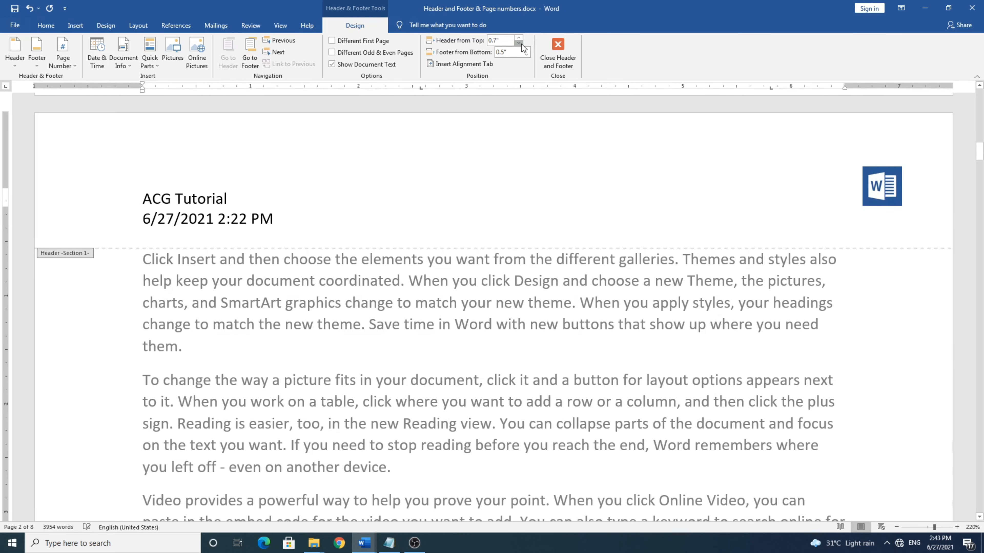
{"action": "left_click", "coordinate": [519, 43]}
Set the Section 1 footer's distance from the bottom of the page to 0.6"
{"action": "scroll", "coordinate": [704, 300], "scroll_direction": "down", "scroll_amount": 10}
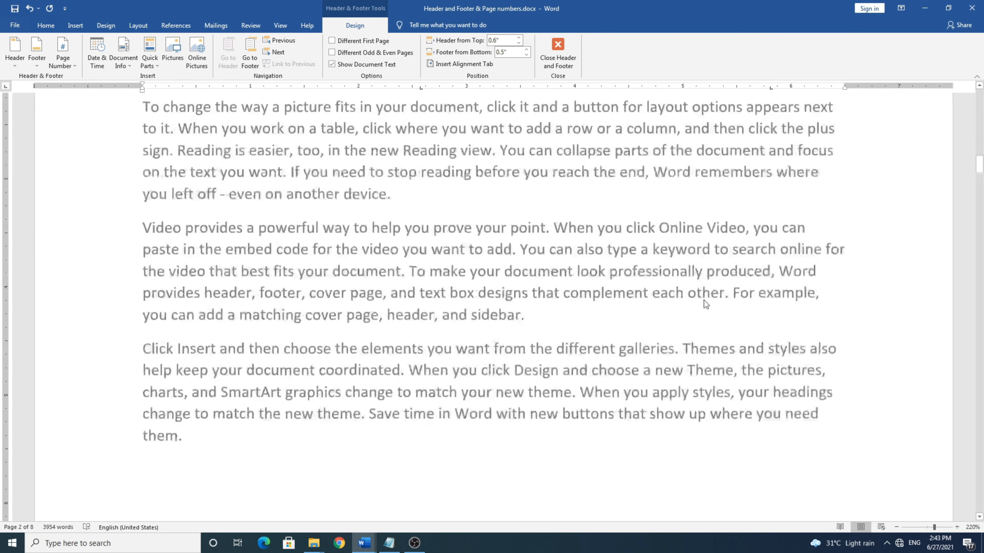
{"action": "scroll", "coordinate": [736, 331], "scroll_direction": "down", "scroll_amount": 5}
{"action": "left_click", "coordinate": [819, 233]}
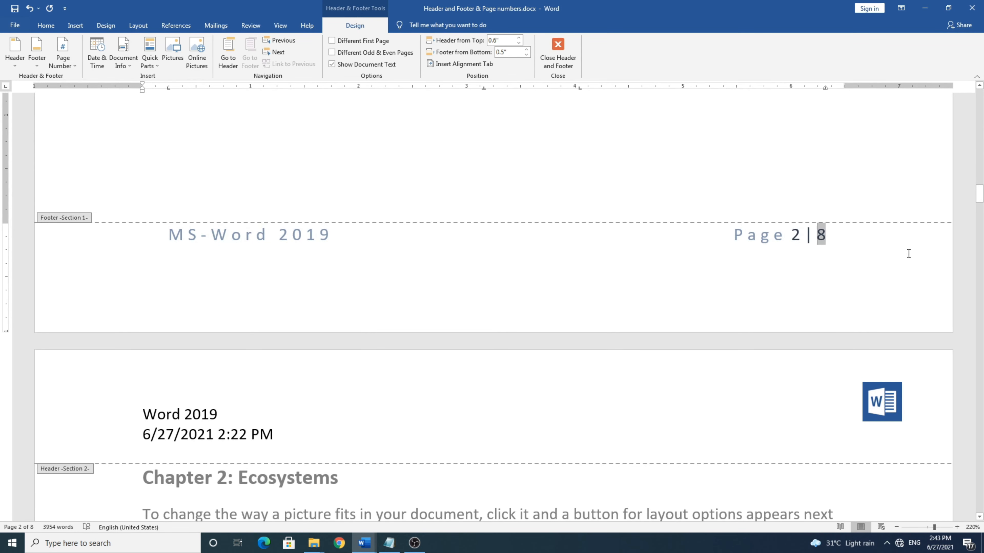
{"action": "left_click", "coordinate": [839, 241]}
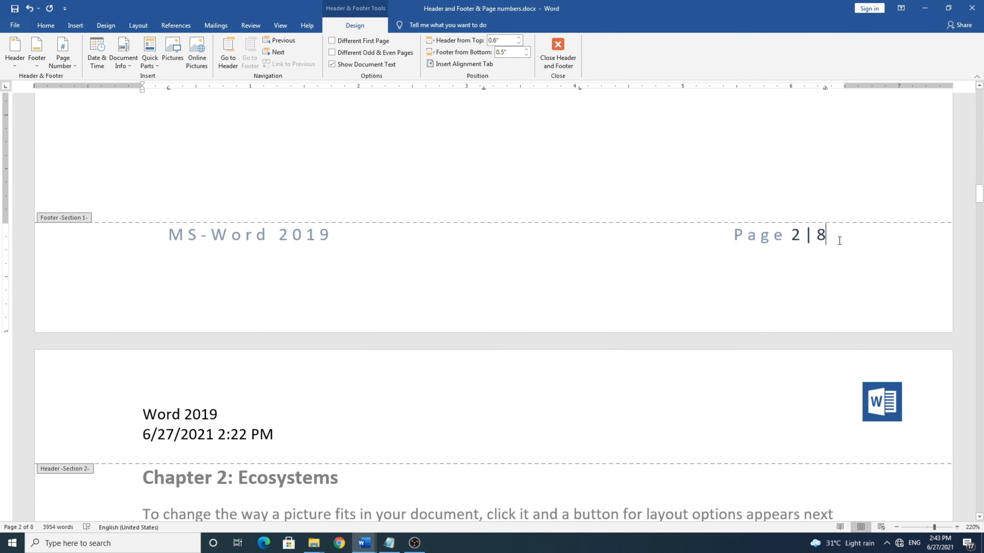
{"action": "left_click", "coordinate": [527, 49]}
{"action": "left_click", "coordinate": [527, 48]}
{"action": "left_click", "coordinate": [527, 49]}
{"action": "left_click", "coordinate": [527, 48]}
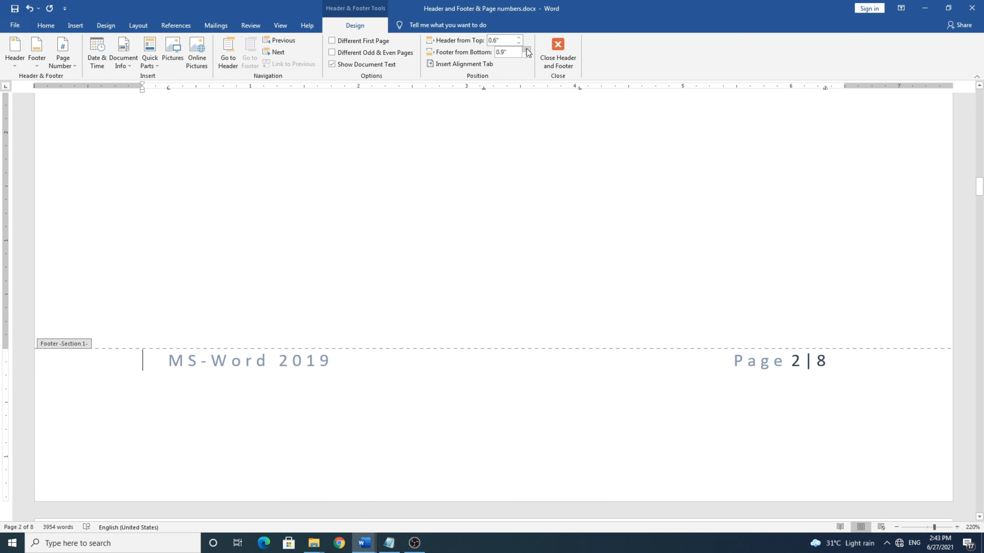
{"action": "left_click", "coordinate": [529, 55]}
{"action": "left_click", "coordinate": [529, 56]}
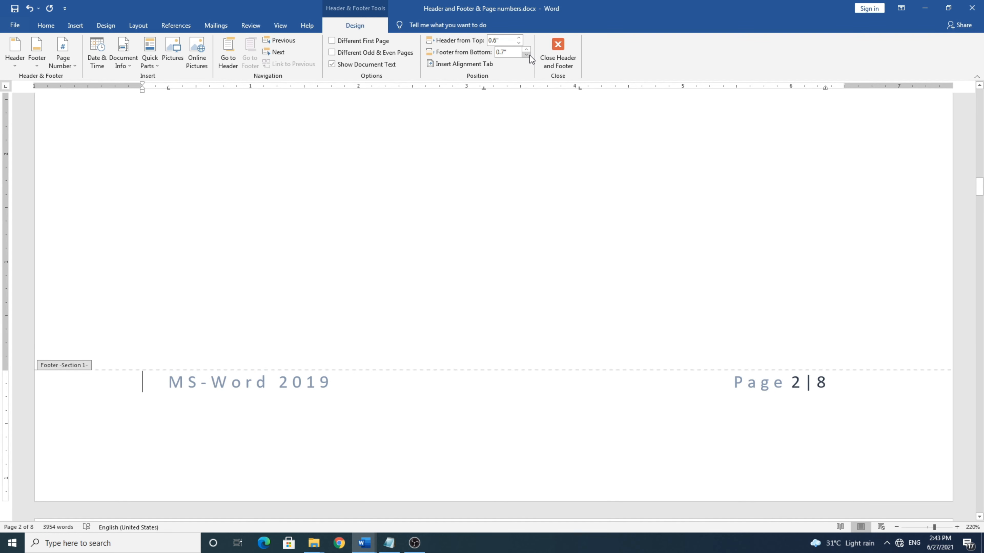
{"action": "left_click", "coordinate": [529, 55]}
{"action": "scroll", "coordinate": [600, 210], "scroll_direction": "down", "scroll_amount": 10}
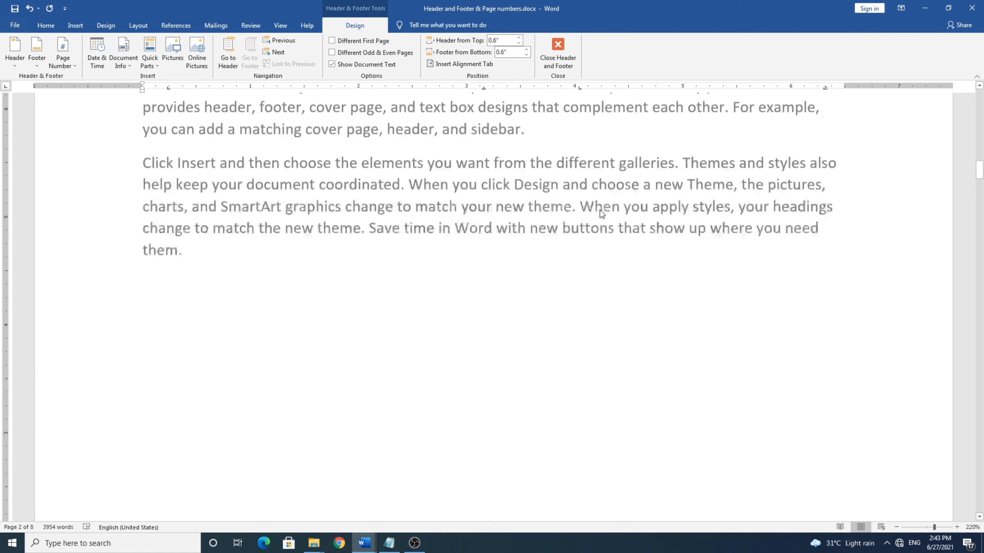
Select the date and time line in the first page's header and open the Alignment Tab settings, keeping alignment relative to Margin
{"action": "scroll", "coordinate": [601, 210], "scroll_direction": "up", "scroll_amount": 10}
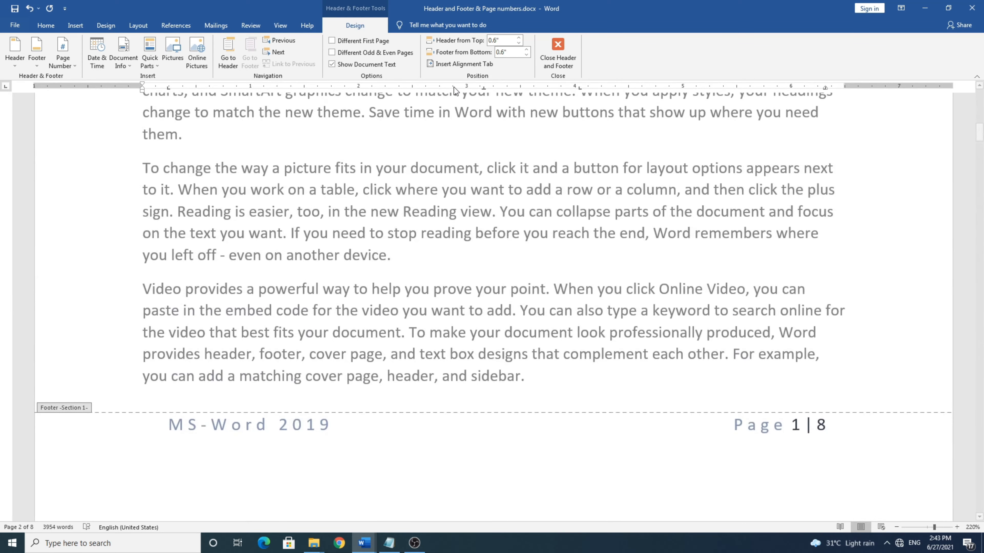
{"action": "scroll", "coordinate": [454, 235], "scroll_direction": "up", "scroll_amount": 5}
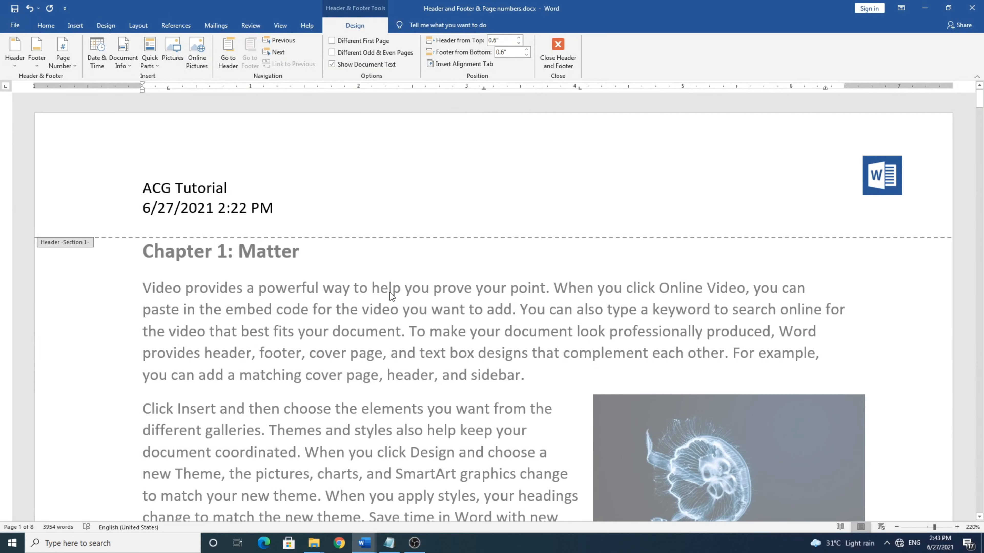
{"action": "left_click", "coordinate": [150, 201]}
{"action": "left_click", "coordinate": [144, 209]}
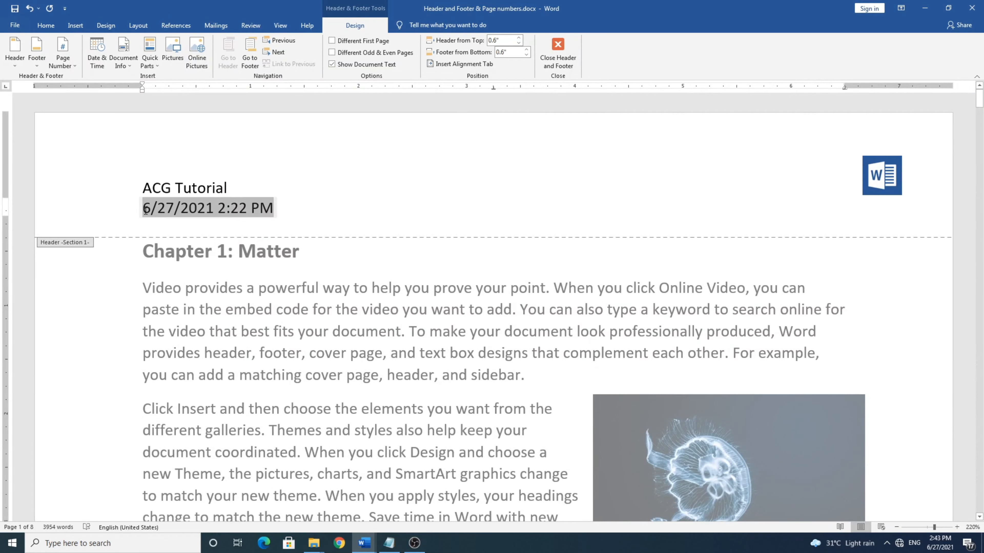
{"action": "left_click_drag", "start_coordinate": [145, 211], "coordinate": [259, 210]}
{"action": "left_click", "coordinate": [253, 230]}
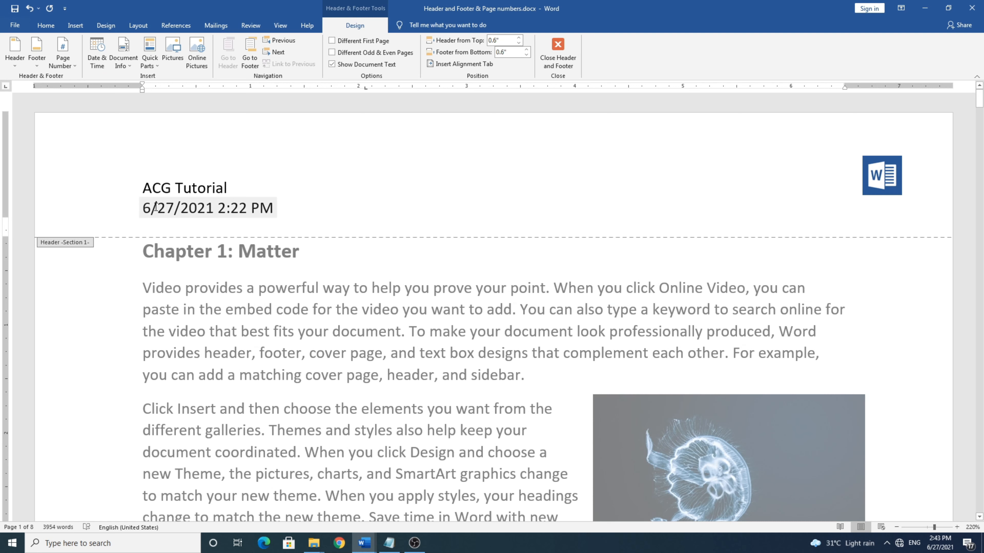
{"action": "left_click_drag", "start_coordinate": [155, 207], "coordinate": [122, 217]}
{"action": "left_click", "coordinate": [144, 212]}
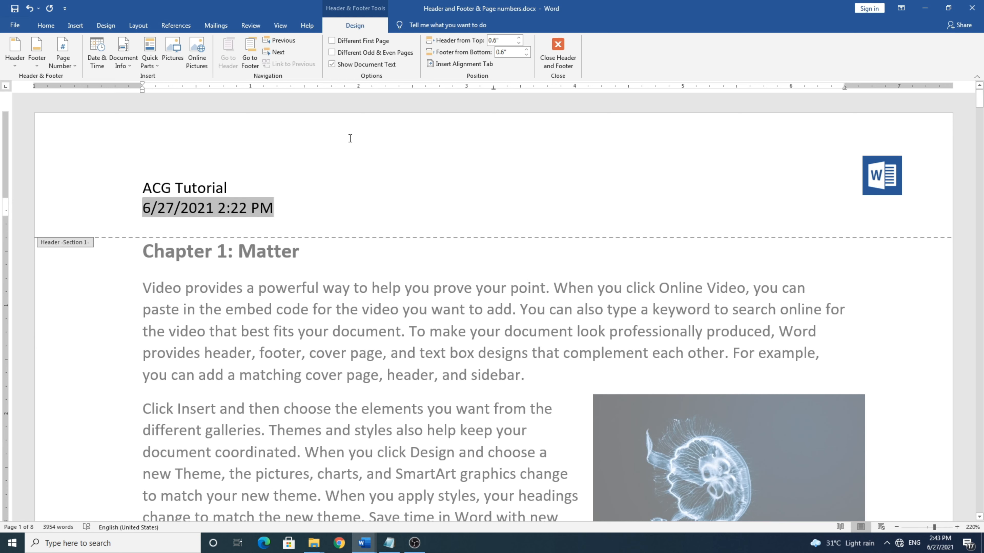
{"action": "left_click", "coordinate": [455, 62]}
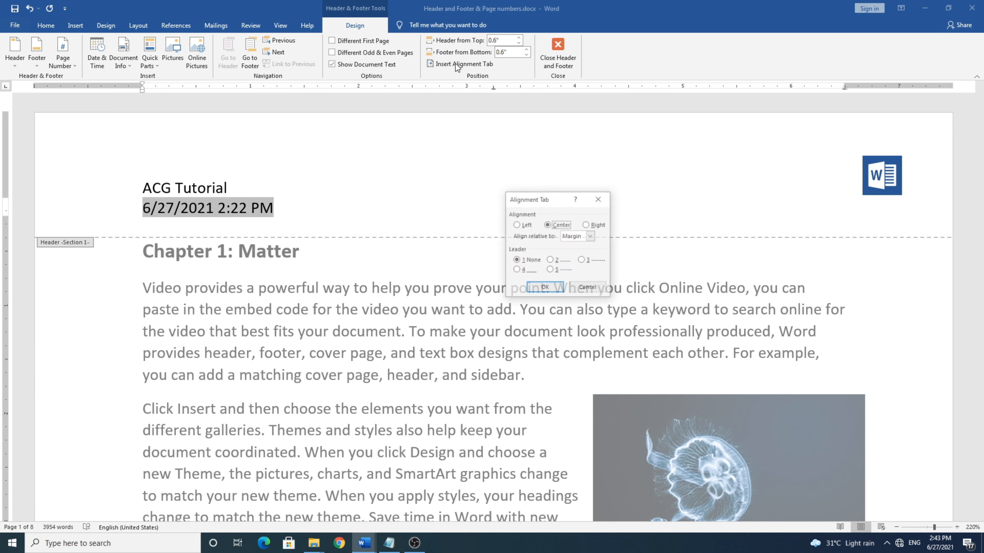
{"action": "left_click_drag", "start_coordinate": [532, 200], "coordinate": [556, 167]}
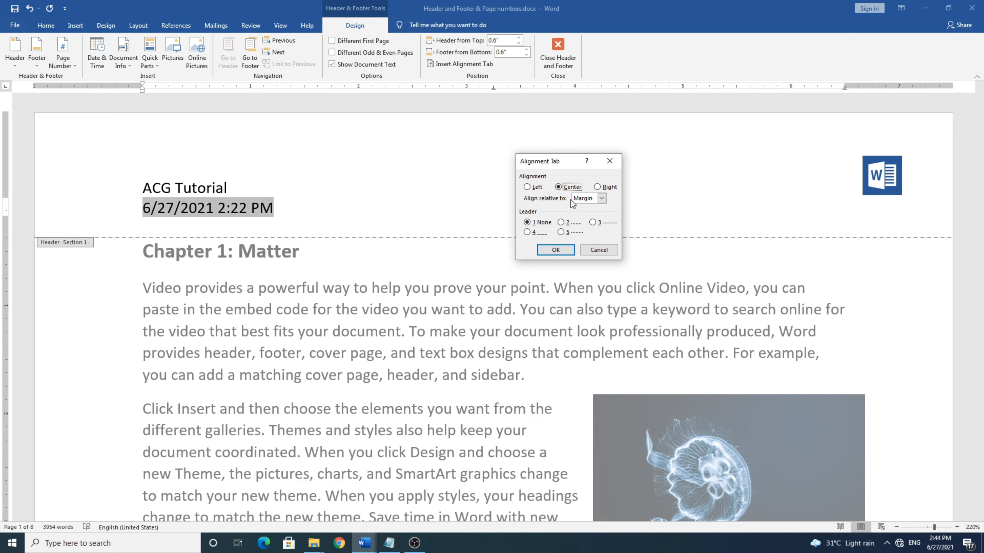
{"action": "left_click", "coordinate": [601, 198]}
{"action": "left_click", "coordinate": [595, 208]}
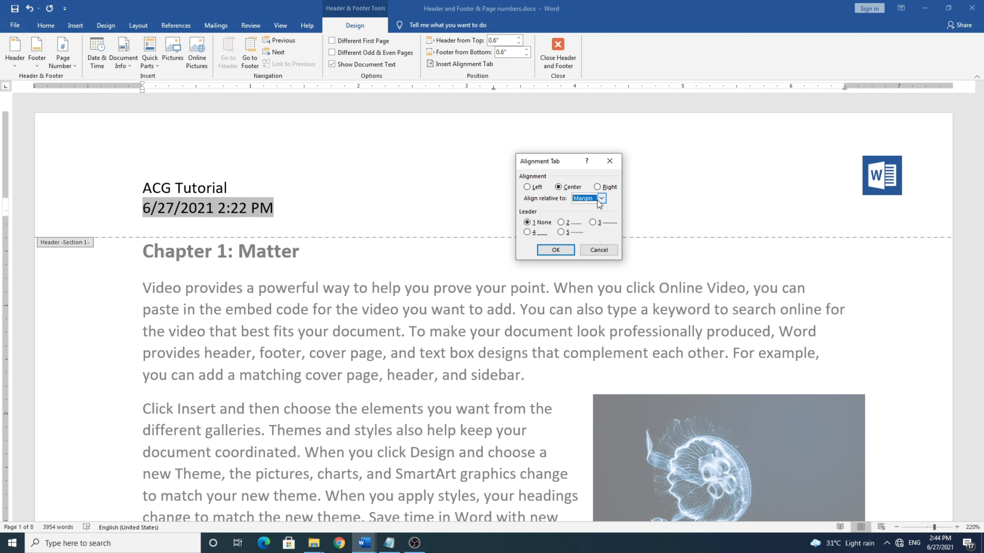
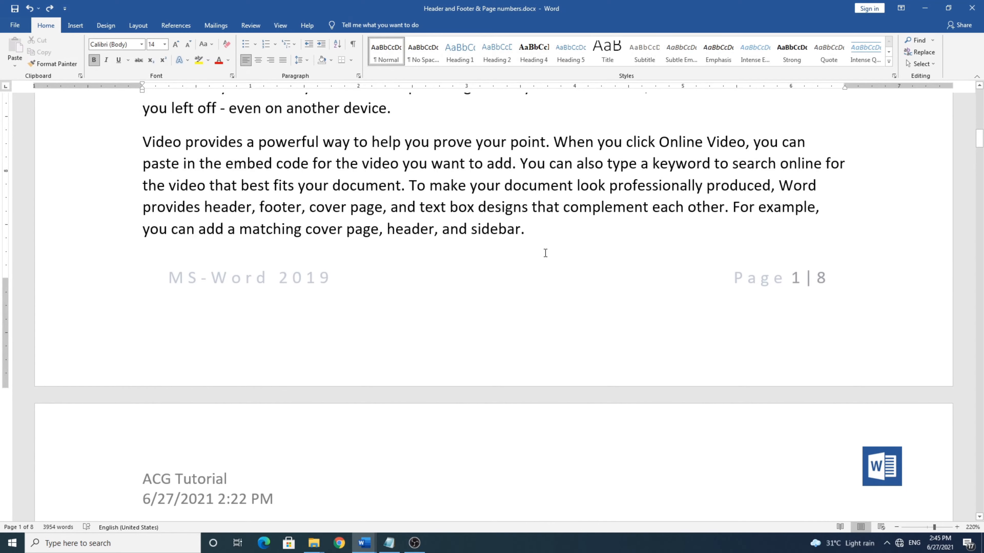
Insert the Rounded Rectangle 1 page number design at the top of the pages in Section 1
{"action": "scroll", "coordinate": [562, 244], "scroll_direction": "up", "scroll_amount": 10}
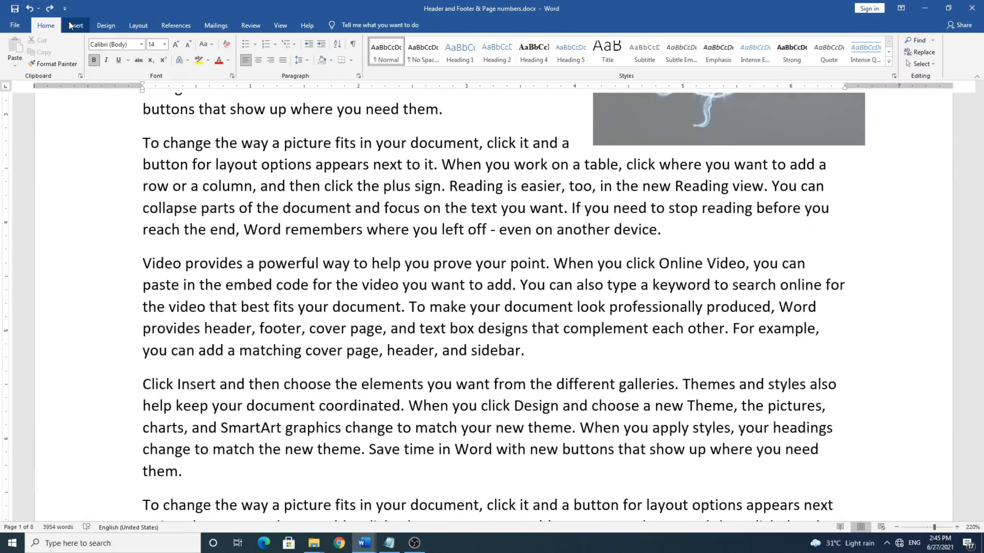
{"action": "left_click", "coordinate": [70, 26]}
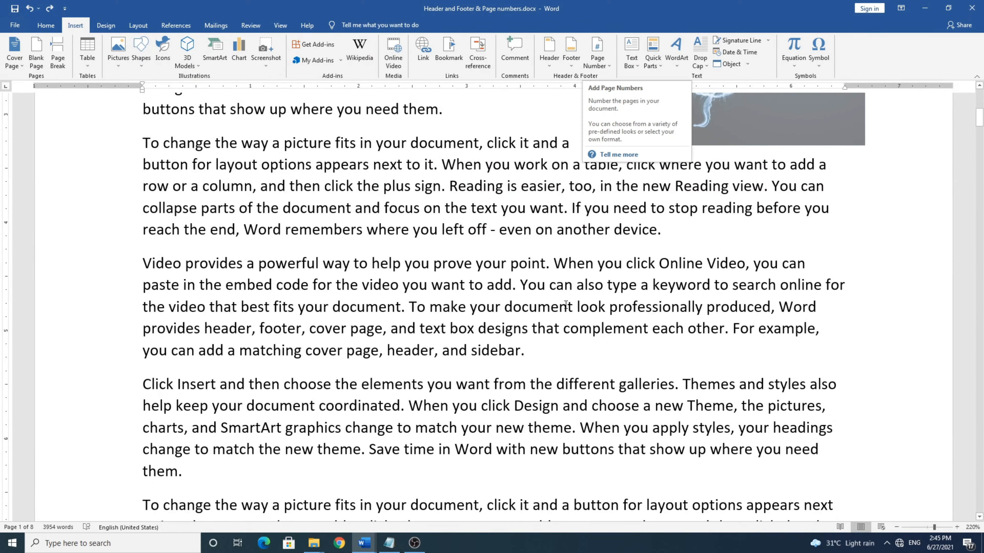
{"action": "scroll", "coordinate": [546, 314], "scroll_direction": "up", "scroll_amount": 10}
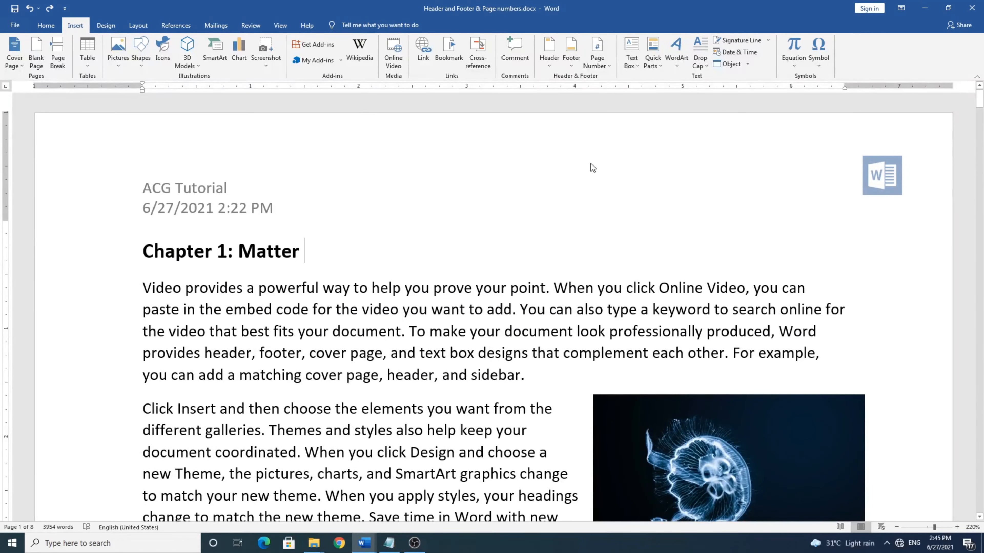
{"action": "left_click", "coordinate": [596, 66]}
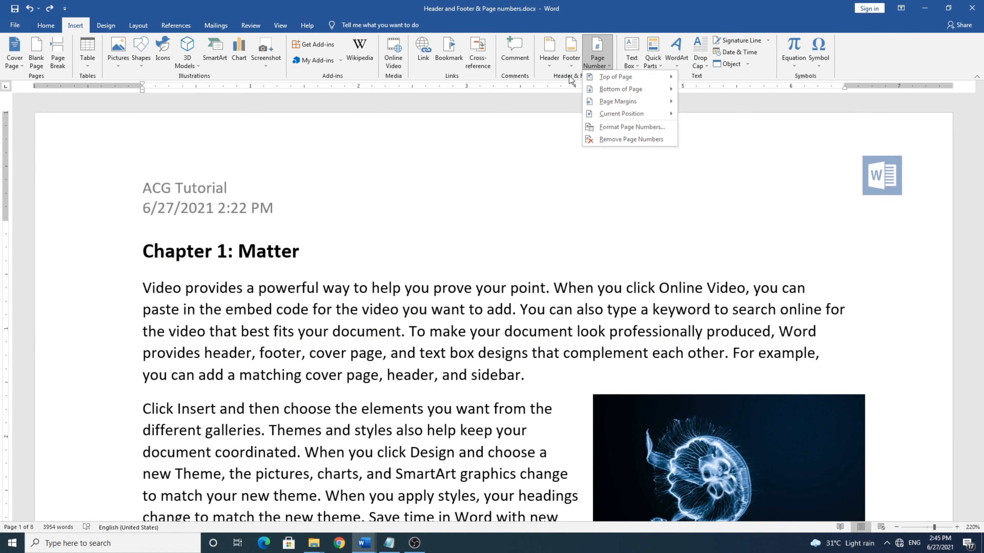
{"action": "left_click", "coordinate": [572, 63]}
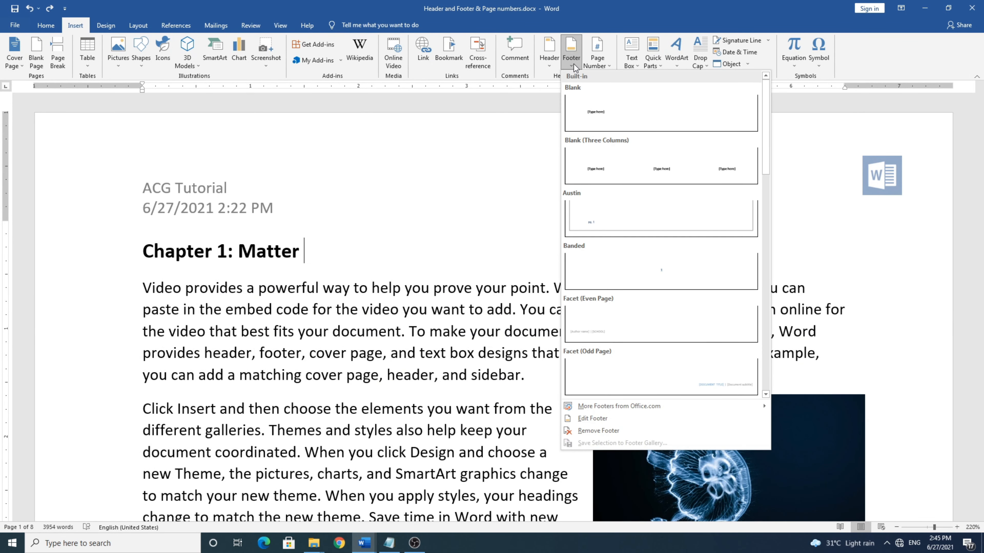
{"action": "left_click", "coordinate": [600, 67]}
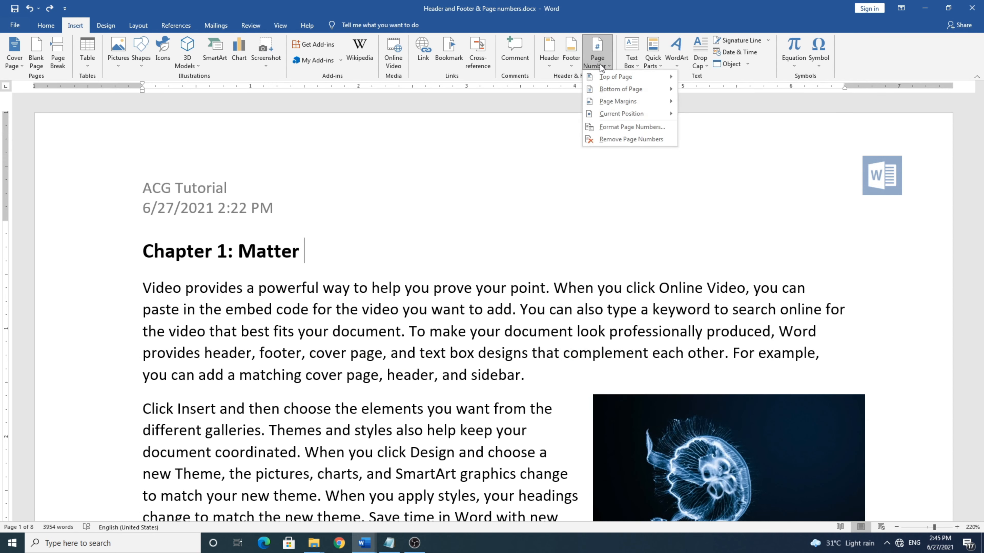
{"action": "mouse_move", "coordinate": [608, 81]}
{"action": "mouse_move", "coordinate": [637, 78]}
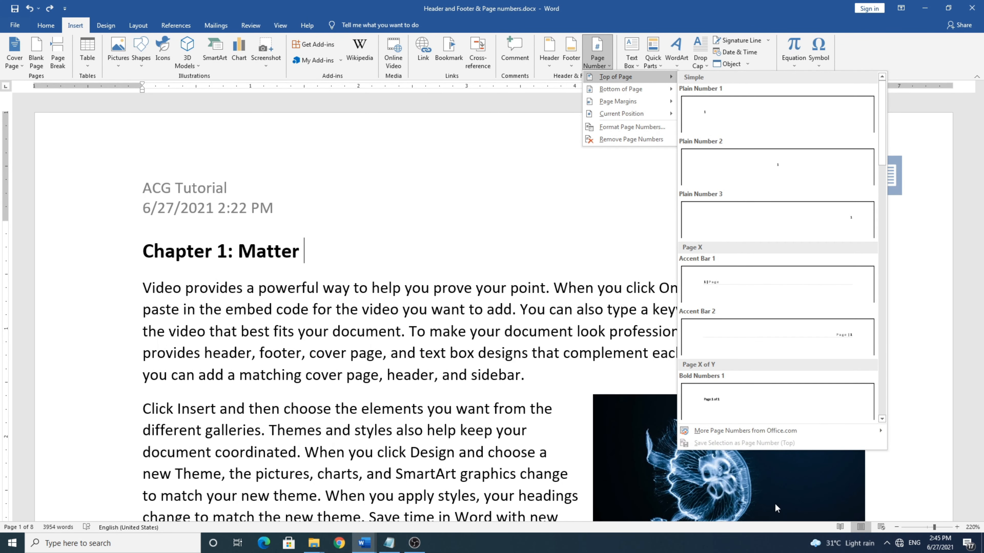
{"action": "scroll", "coordinate": [774, 301], "scroll_direction": "down", "scroll_amount": 5}
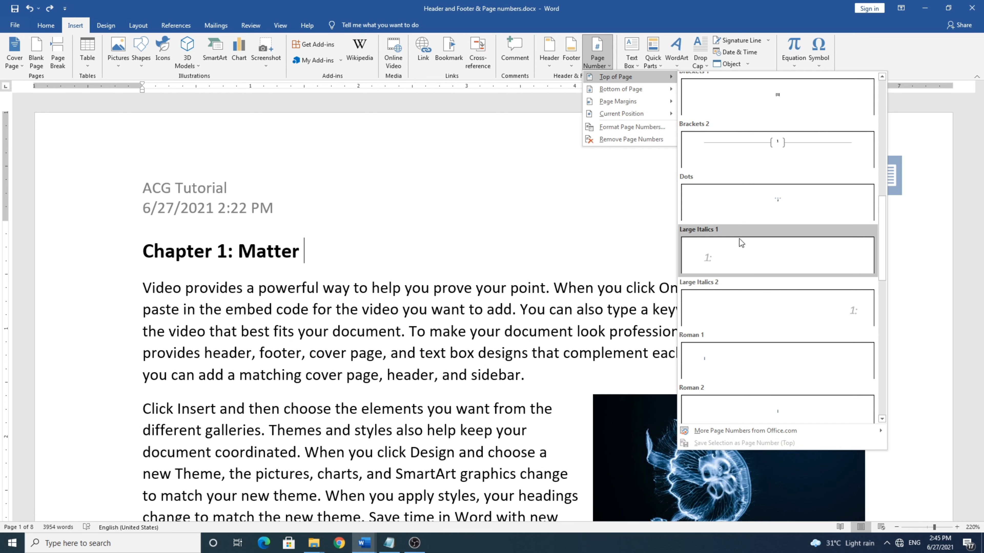
{"action": "scroll", "coordinate": [740, 238], "scroll_direction": "down", "scroll_amount": 5}
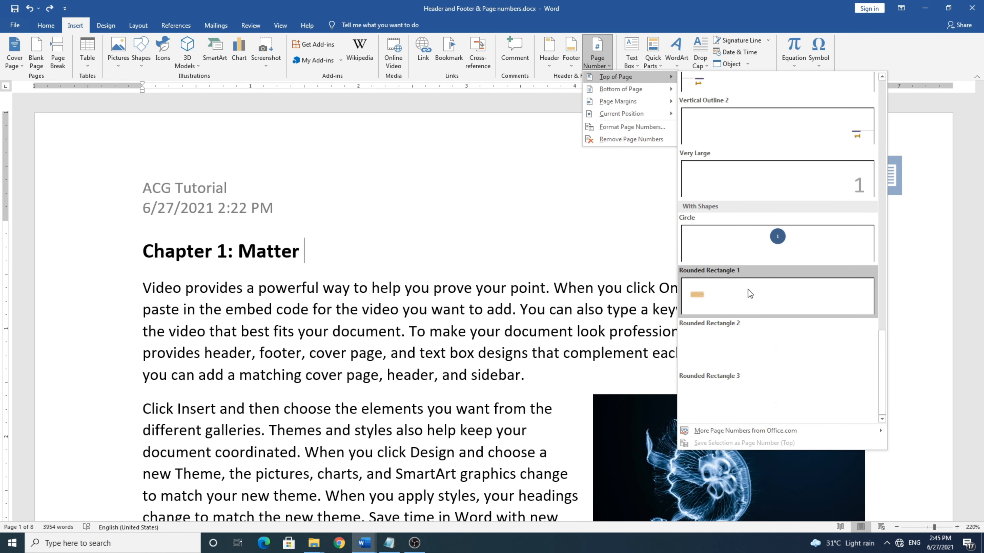
{"action": "left_click", "coordinate": [717, 298]}
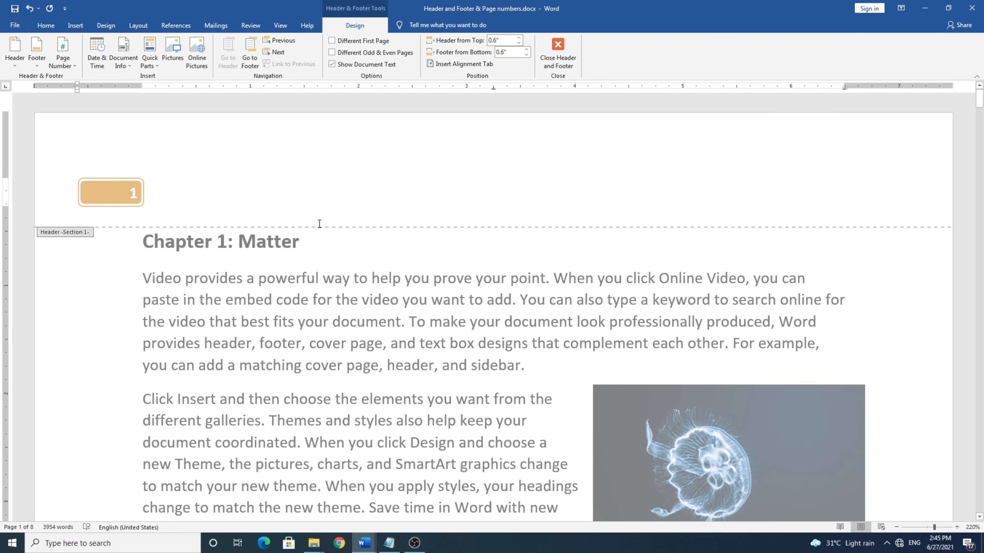
Compare the headers and footers of the Section 1 and Section 2 pages to see where the page number applies
{"action": "scroll", "coordinate": [277, 343], "scroll_direction": "down", "scroll_amount": 20}
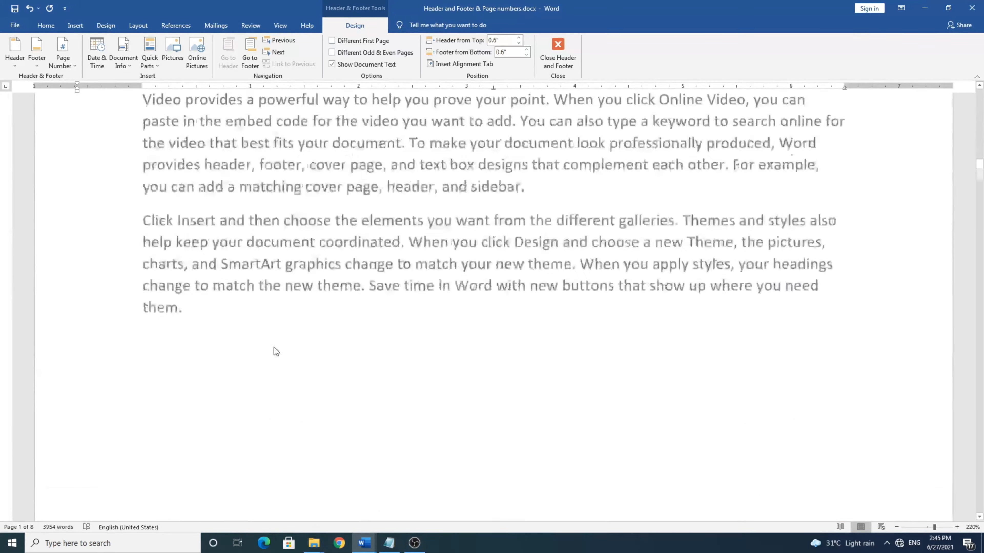
{"action": "scroll", "coordinate": [275, 348], "scroll_direction": "down", "scroll_amount": 10}
{"action": "scroll", "coordinate": [274, 347], "scroll_direction": "up", "scroll_amount": 7}
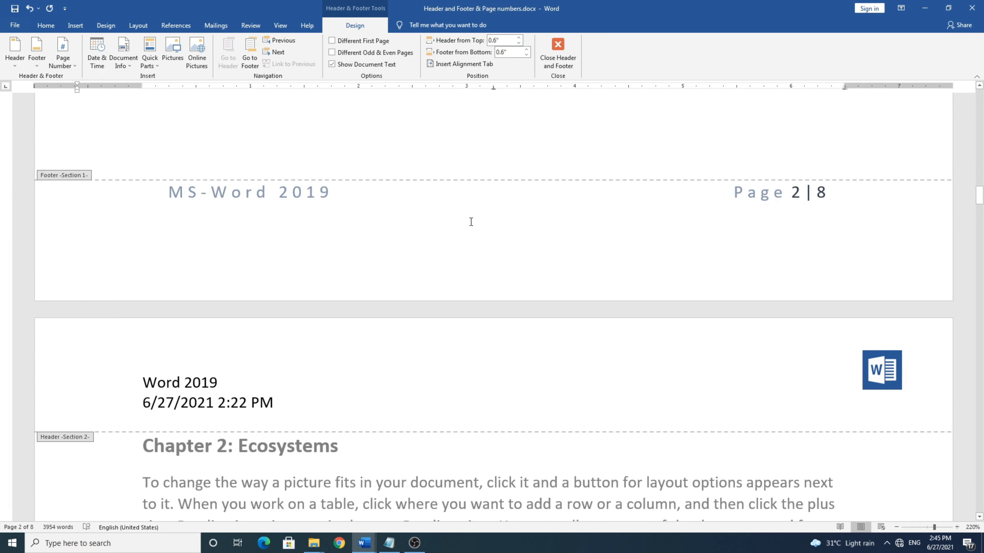
{"action": "scroll", "coordinate": [470, 222], "scroll_direction": "up", "scroll_amount": 8}
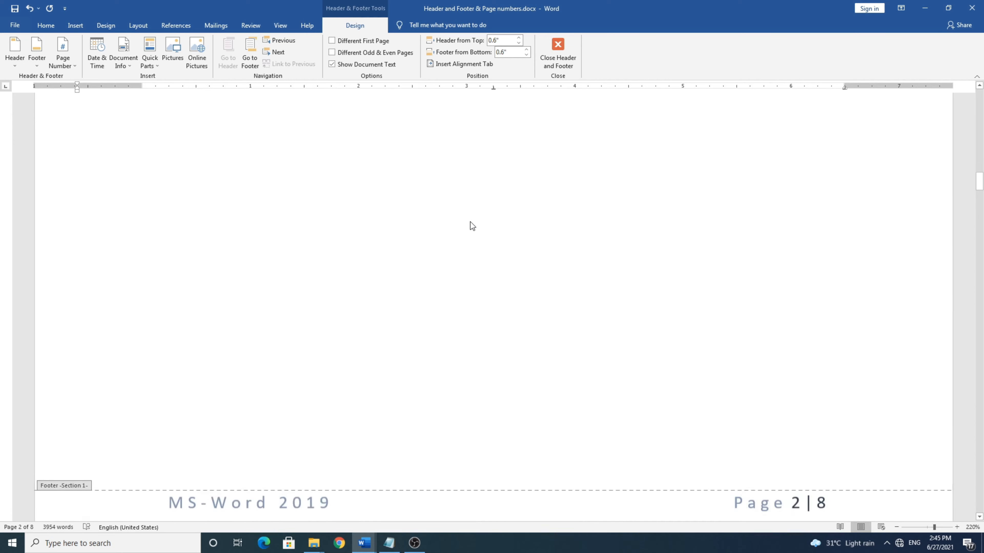
{"action": "scroll", "coordinate": [464, 215], "scroll_direction": "down", "scroll_amount": 6}
{"action": "scroll", "coordinate": [462, 216], "scroll_direction": "down", "scroll_amount": 18}
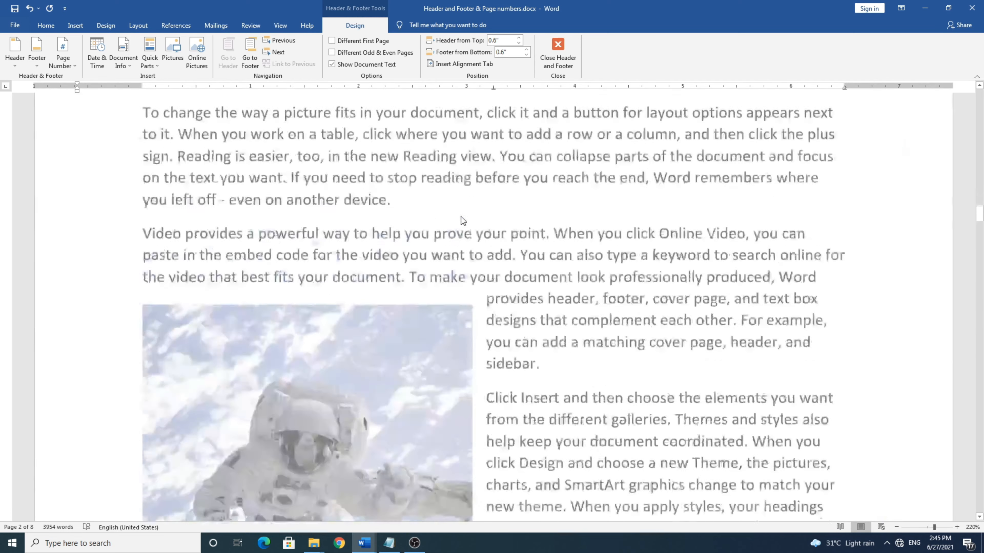
{"action": "scroll", "coordinate": [461, 217], "scroll_direction": "up", "scroll_amount": 3}
{"action": "scroll", "coordinate": [461, 217], "scroll_direction": "up", "scroll_amount": 18}
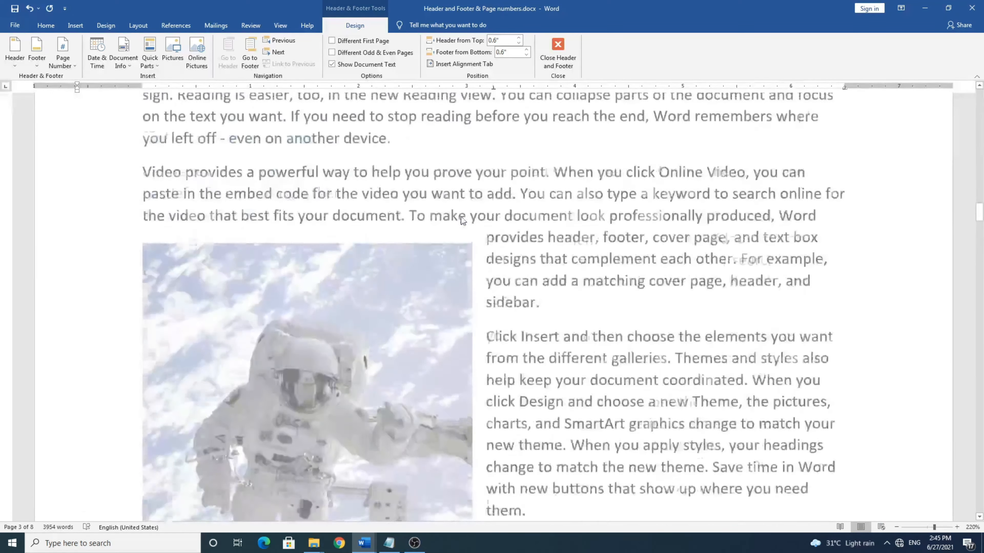
{"action": "scroll", "coordinate": [487, 215], "scroll_direction": "up", "scroll_amount": 3}
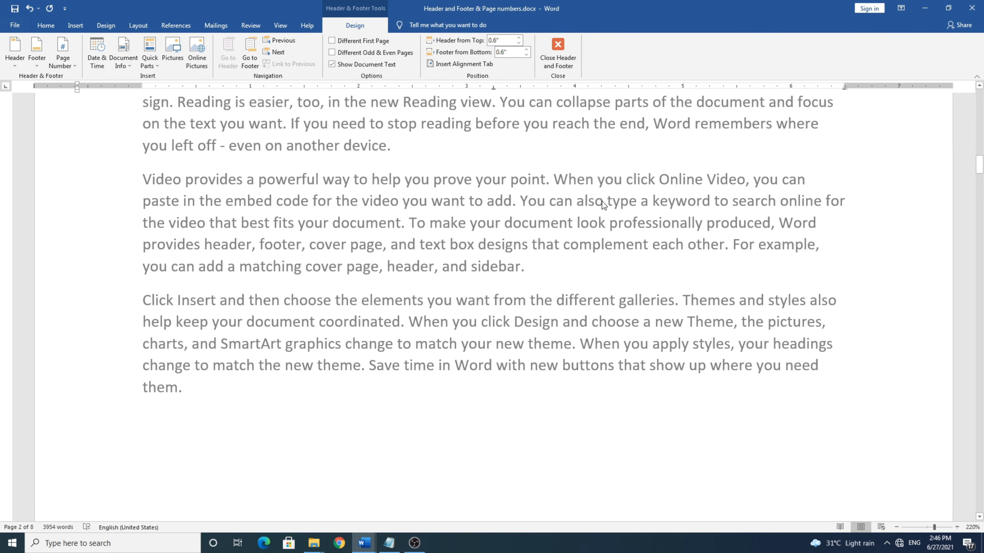
Undo the page number insertion and close header and footer editing
{"action": "key", "text": "ctrl+z"}
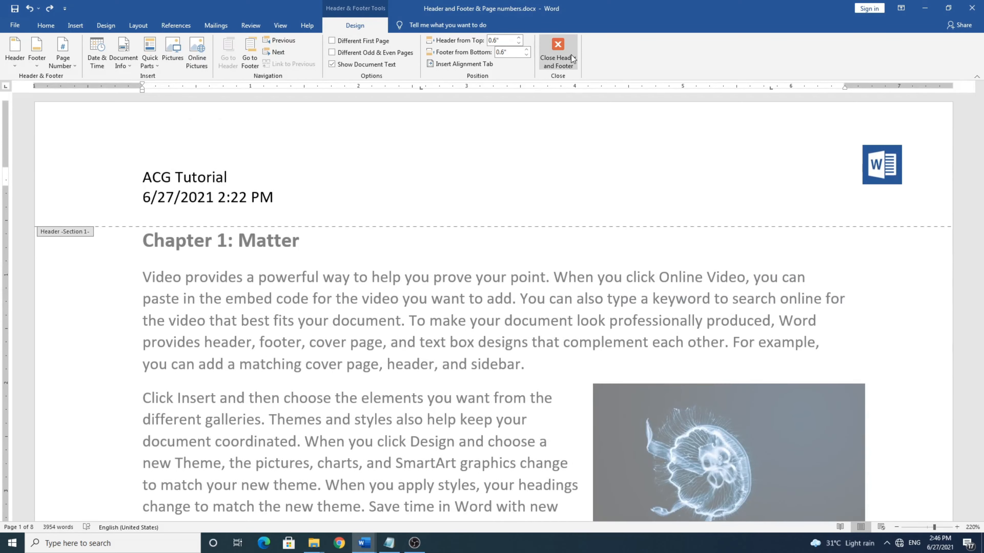
{"action": "left_click", "coordinate": [571, 54]}
Remove the section break before Chapter 2: Ecosystems, placing the heading on its own line after the preceding paragraph
{"action": "scroll", "coordinate": [443, 372], "scroll_direction": "down", "scroll_amount": 15}
{"action": "scroll", "coordinate": [443, 373], "scroll_direction": "down", "scroll_amount": 20}
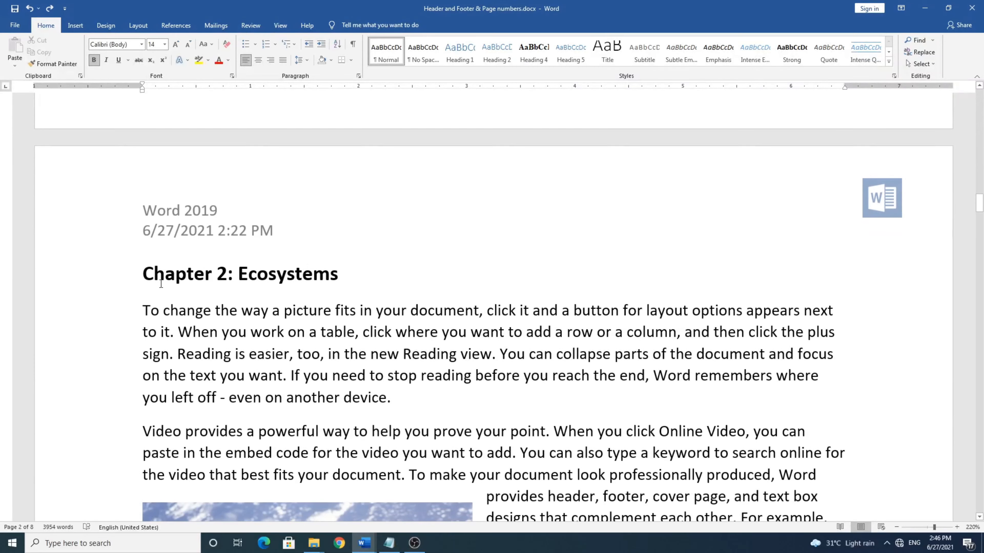
{"action": "left_click", "coordinate": [140, 278]}
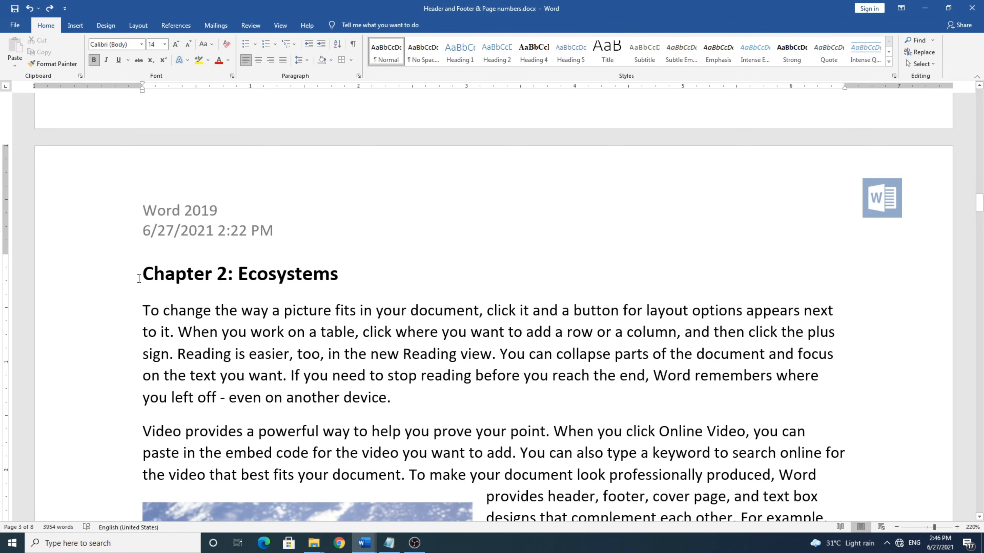
{"action": "key", "text": "BackSpace"}
{"action": "scroll", "coordinate": [282, 330], "scroll_direction": "up", "scroll_amount": 10}
{"action": "scroll", "coordinate": [302, 338], "scroll_direction": "down", "scroll_amount": 20}
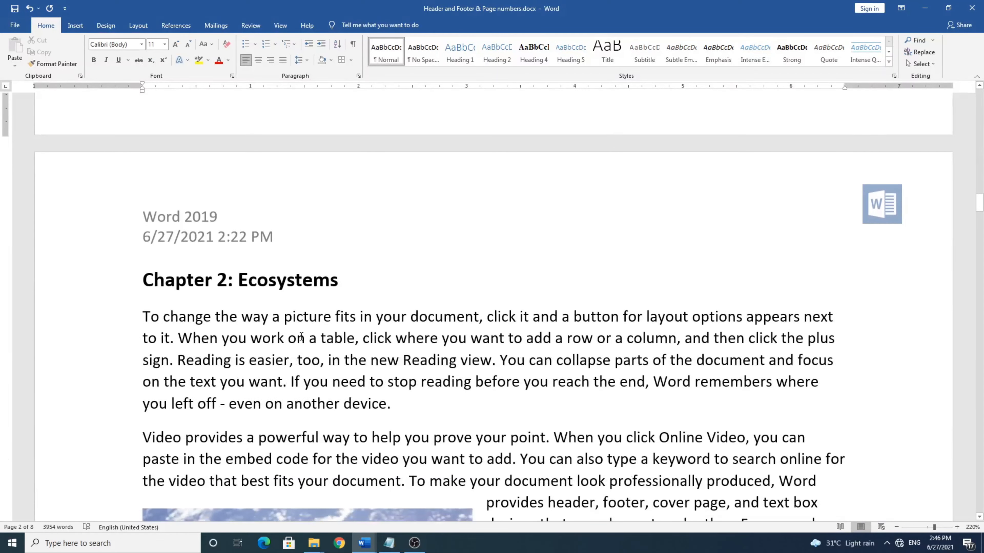
{"action": "key", "text": "BackSpace"}
{"action": "scroll", "coordinate": [302, 336], "scroll_direction": "up", "scroll_amount": 3}
{"action": "key", "text": "Delete"}
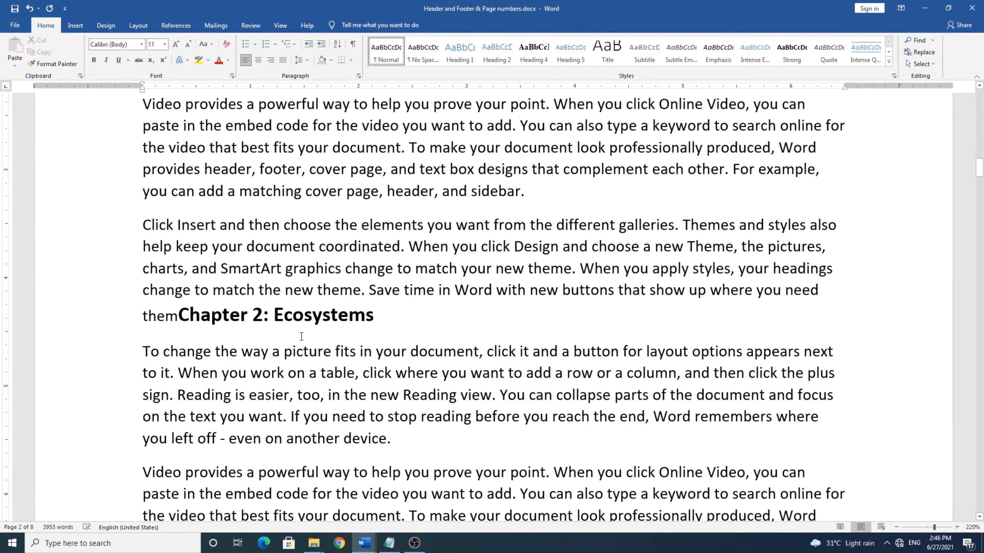
{"action": "key", "text": "ctrl+z"}
{"action": "key", "text": "ctrl+z"}
{"action": "key", "text": "ctrl+z"}
{"action": "key", "text": "ctrl+z"}
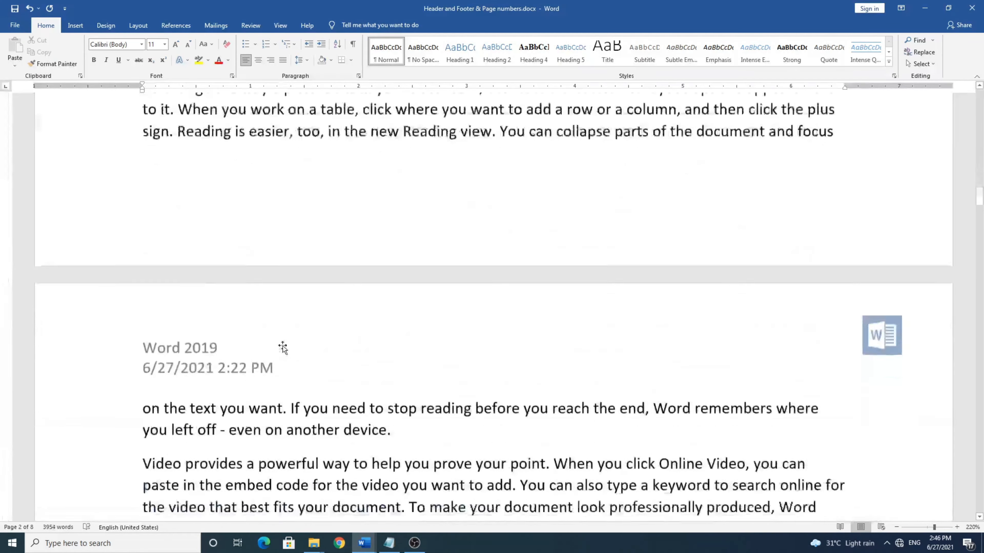
Remove the section break before Chapter 3: Earth, placing the heading on its own line below the preceding paragraph
{"action": "scroll", "coordinate": [283, 344], "scroll_direction": "up", "scroll_amount": 1}
{"action": "scroll", "coordinate": [292, 334], "scroll_direction": "down", "scroll_amount": 20}
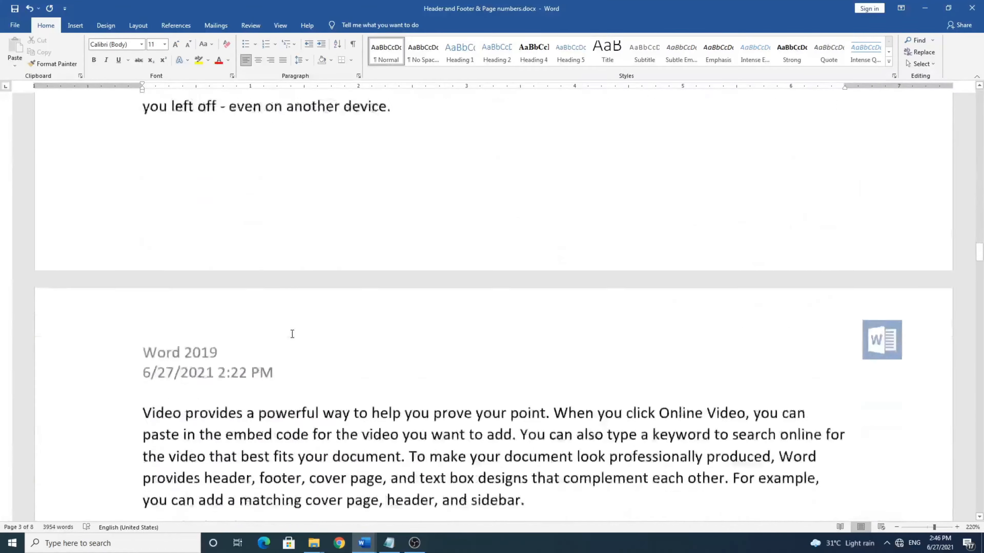
{"action": "scroll", "coordinate": [293, 334], "scroll_direction": "down", "scroll_amount": 14}
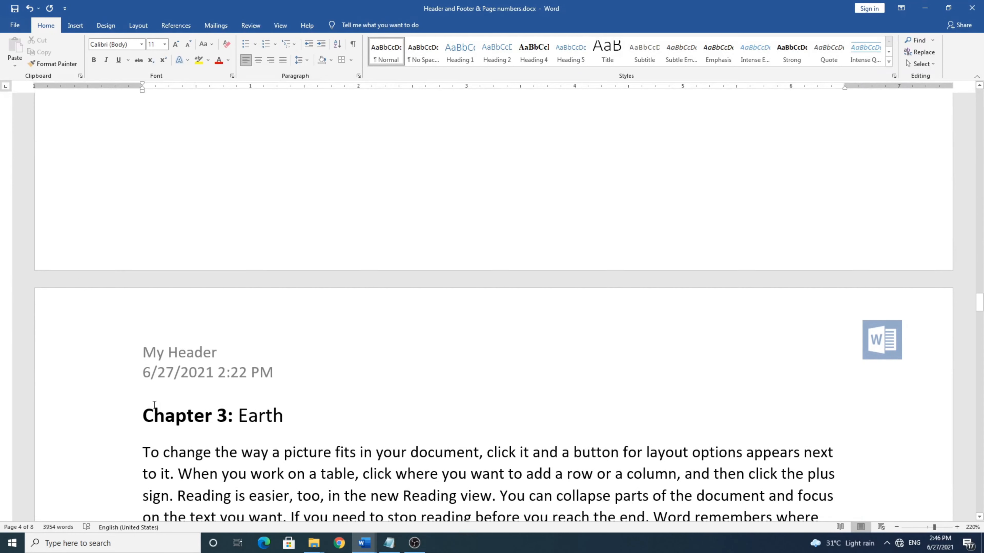
{"action": "left_click", "coordinate": [145, 416]}
{"action": "key", "text": "BackSpace"}
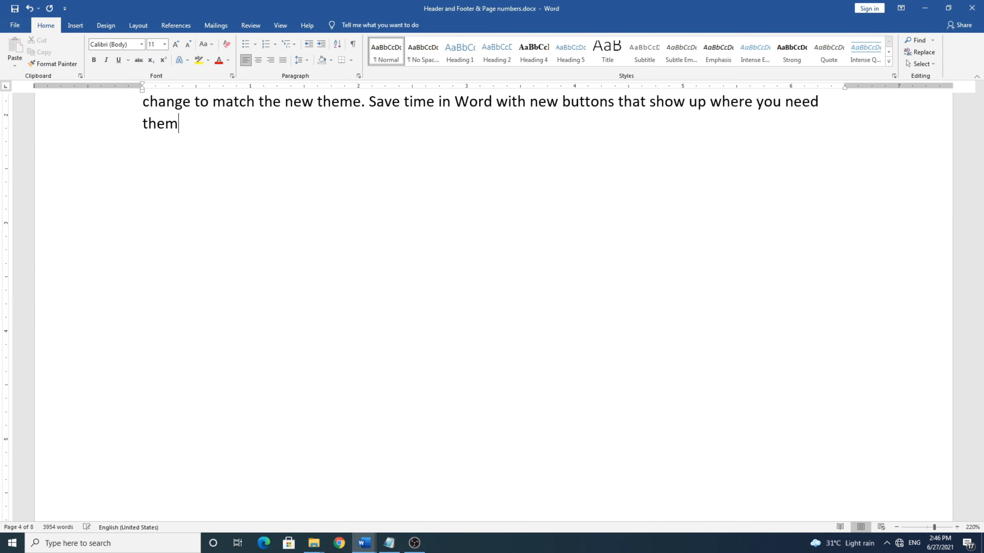
{"action": "key", "text": "BackSpace"}
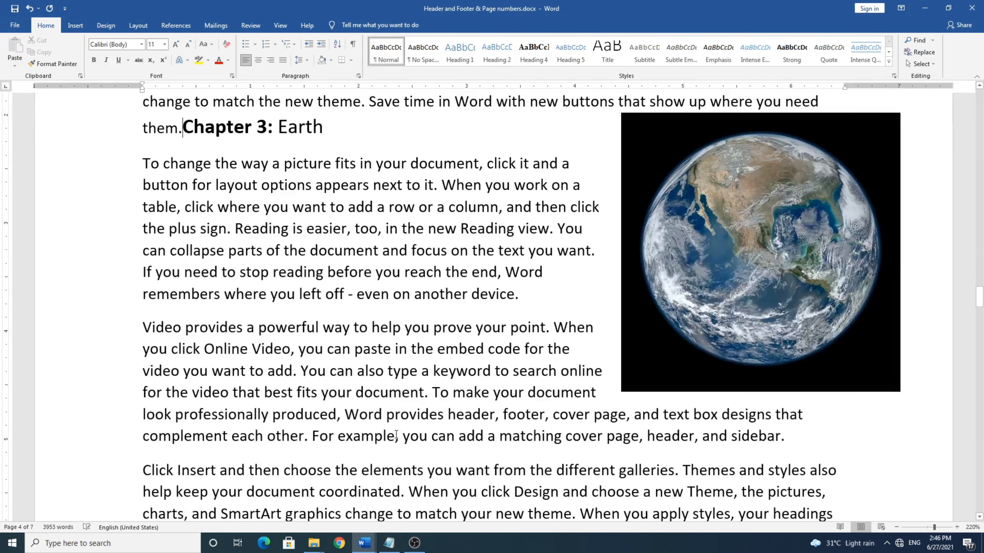
{"action": "key", "text": "Return"}
Return to the Chapter 1 page, insert a built-in page number design at the top of the page, and check the following pages
{"action": "scroll", "coordinate": [396, 435], "scroll_direction": "down", "scroll_amount": 15}
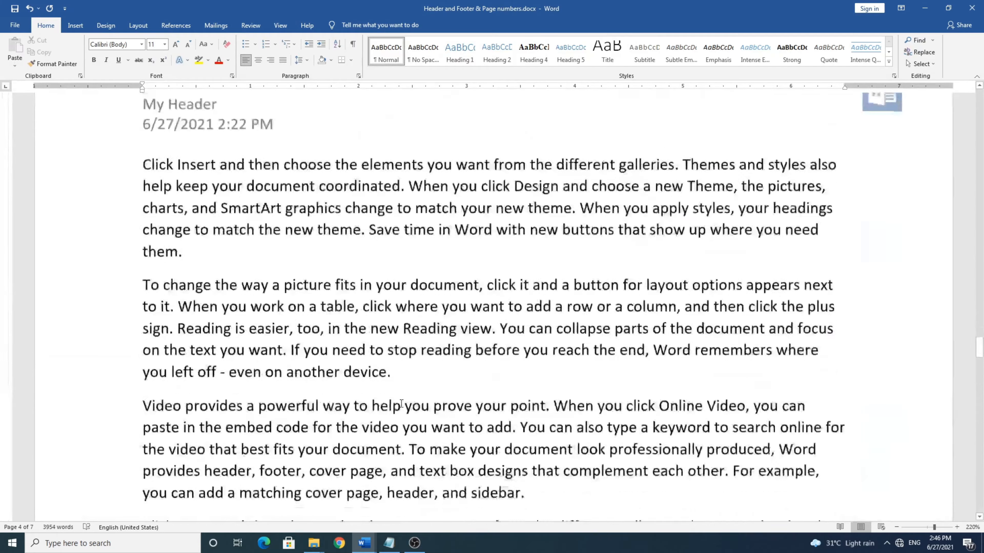
{"action": "scroll", "coordinate": [401, 403], "scroll_direction": "up", "scroll_amount": 20}
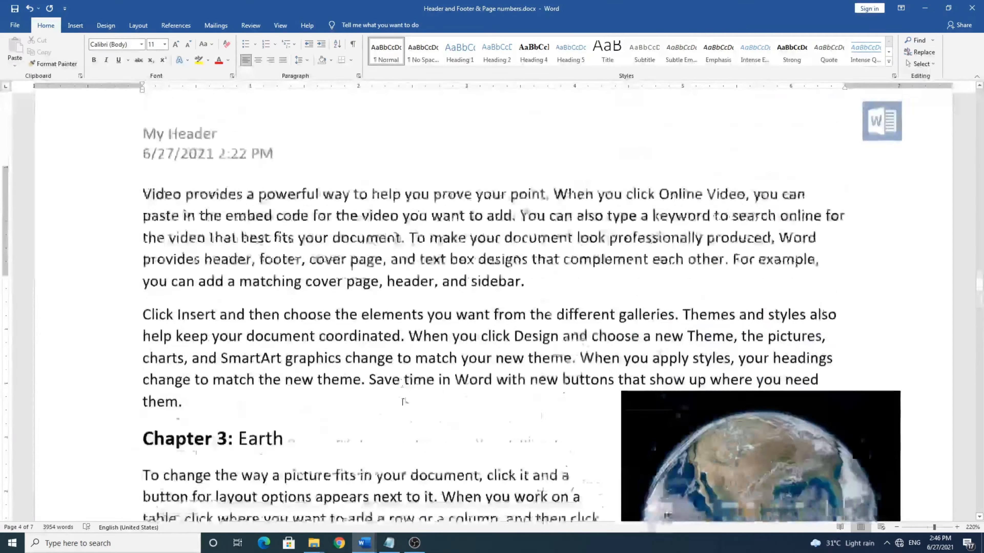
{"action": "scroll", "coordinate": [402, 403], "scroll_direction": "up", "scroll_amount": 20}
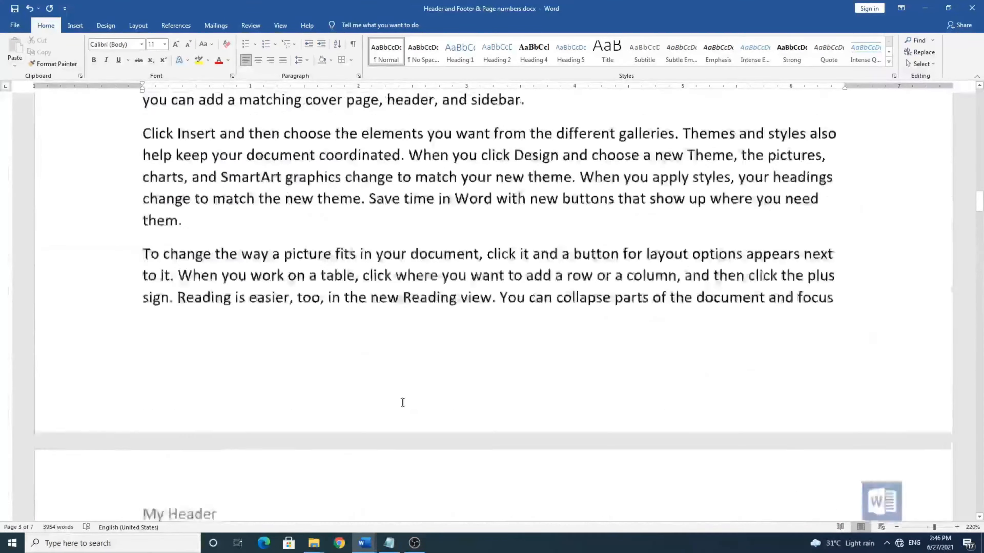
{"action": "scroll", "coordinate": [403, 403], "scroll_direction": "down", "scroll_amount": 20}
{"action": "scroll", "coordinate": [403, 403], "scroll_direction": "up", "scroll_amount": 13}
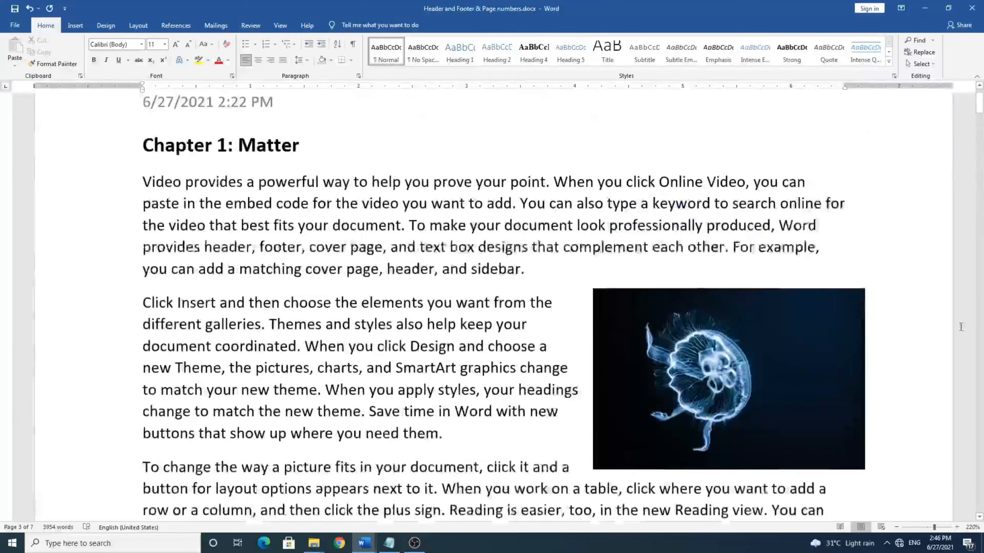
{"action": "left_click", "coordinate": [276, 167]}
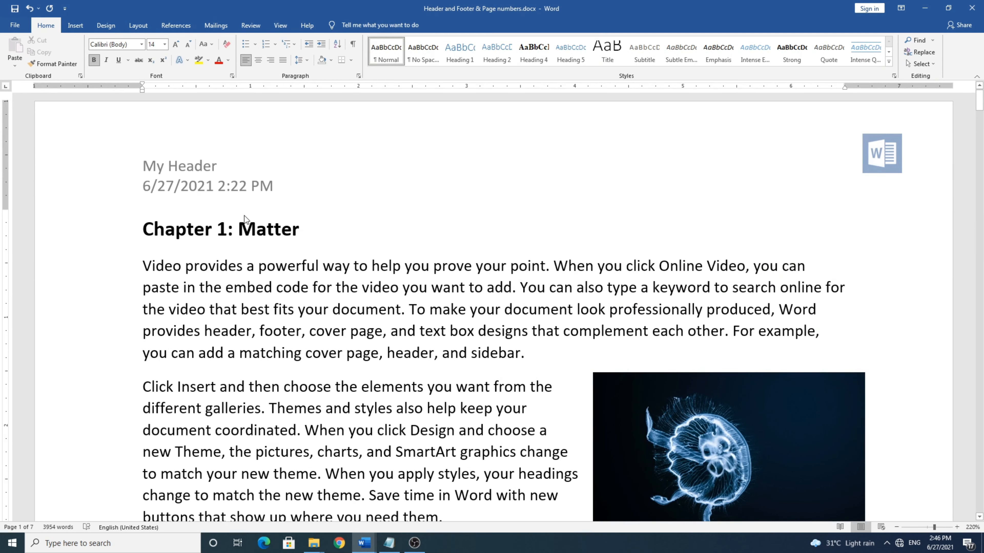
{"action": "left_click", "coordinate": [75, 25]}
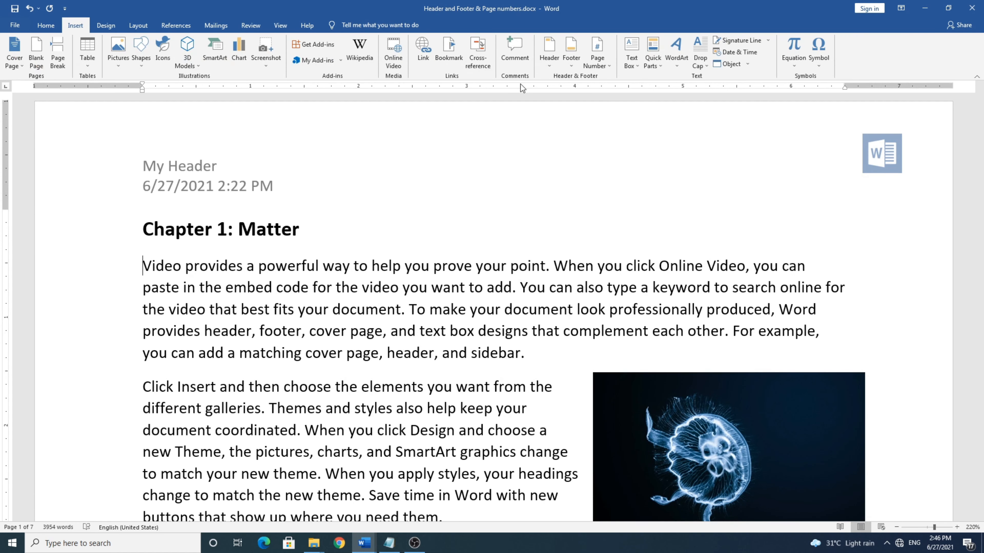
{"action": "left_click", "coordinate": [600, 65]}
{"action": "mouse_move", "coordinate": [613, 78]}
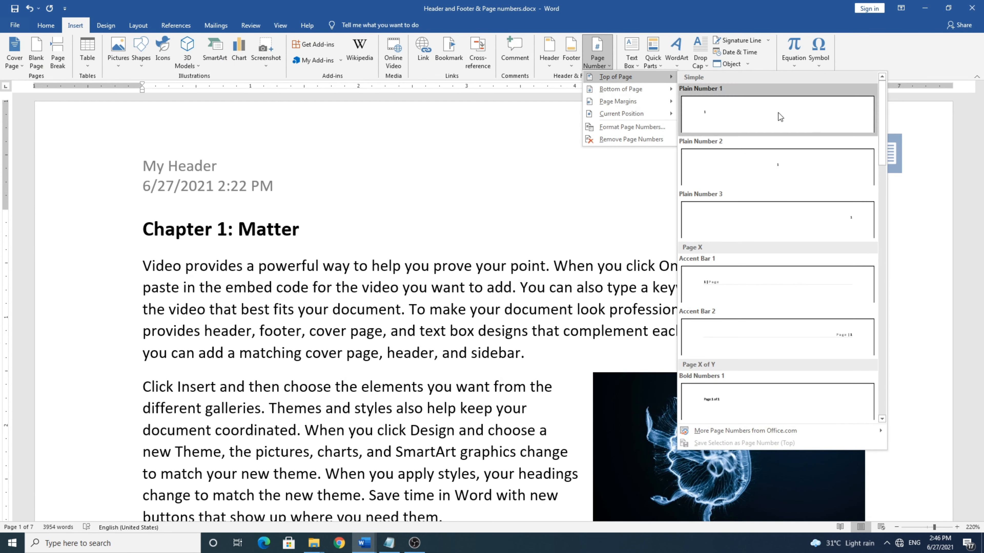
{"action": "scroll", "coordinate": [753, 326], "scroll_direction": "down", "scroll_amount": 10}
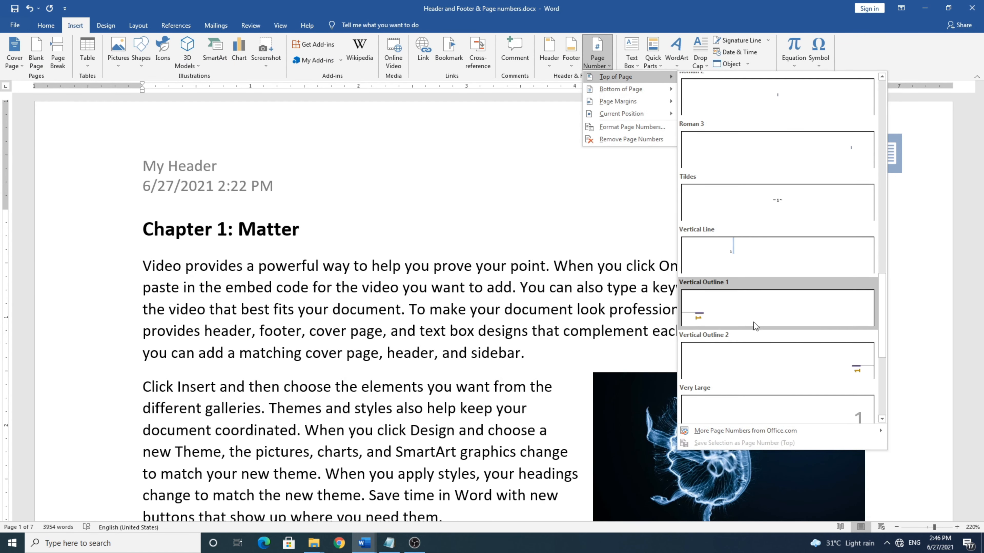
{"action": "left_click", "coordinate": [737, 203]}
{"action": "scroll", "coordinate": [463, 233], "scroll_direction": "down", "scroll_amount": 15}
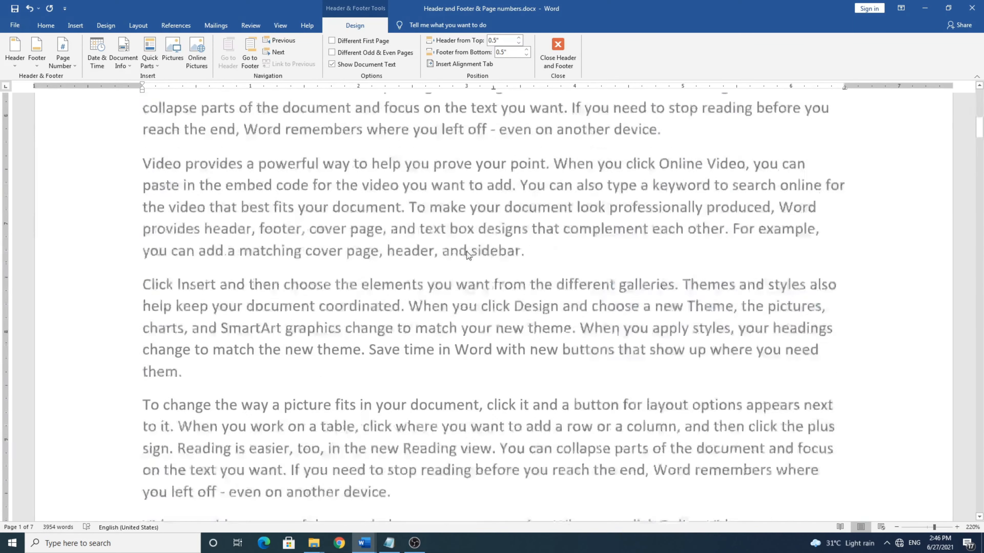
Check the page numbers on the remaining pages, close header and footer editing, and undo the top page number insertion
{"action": "left_click_drag", "start_coordinate": [980, 180], "coordinate": [979, 341]}
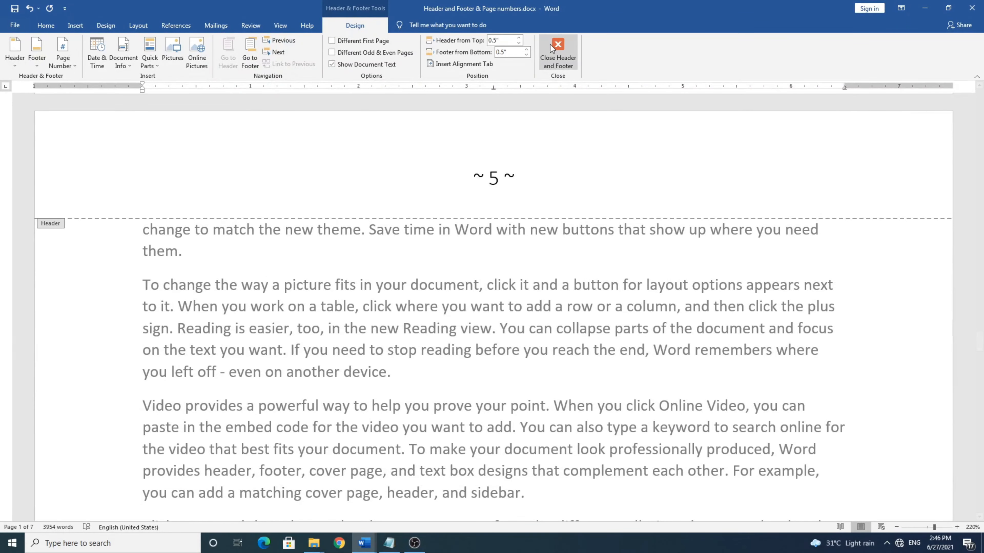
{"action": "left_click", "coordinate": [558, 52]}
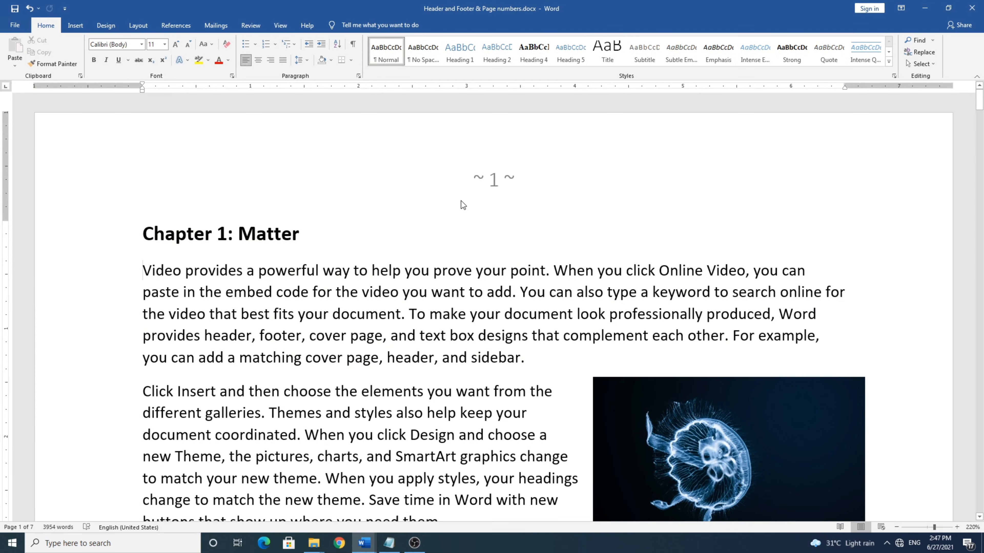
{"action": "key", "text": "ctrl+z"}
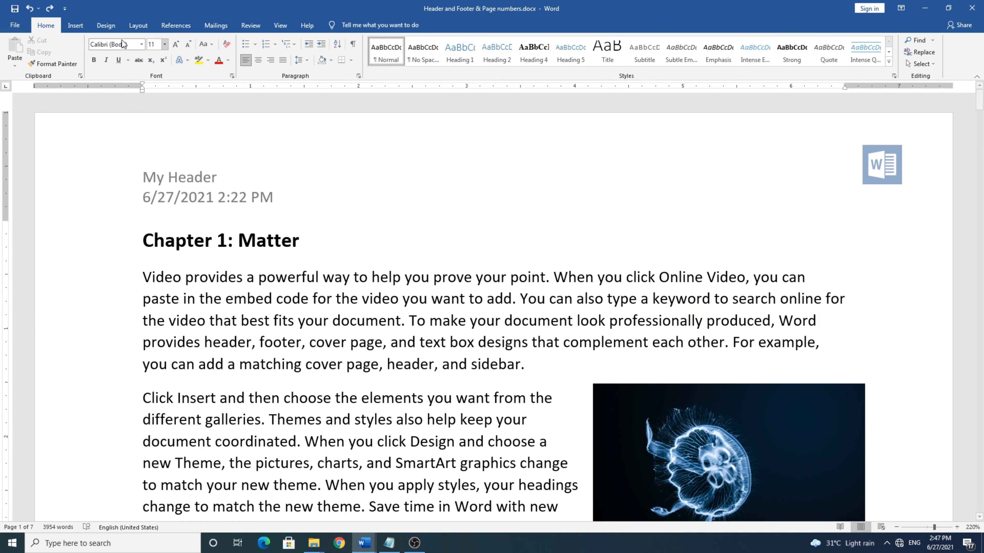
Insert the Accent Bar 1 page number at the bottom of the page, check the following pages, and close footer editing
{"action": "left_click", "coordinate": [76, 28]}
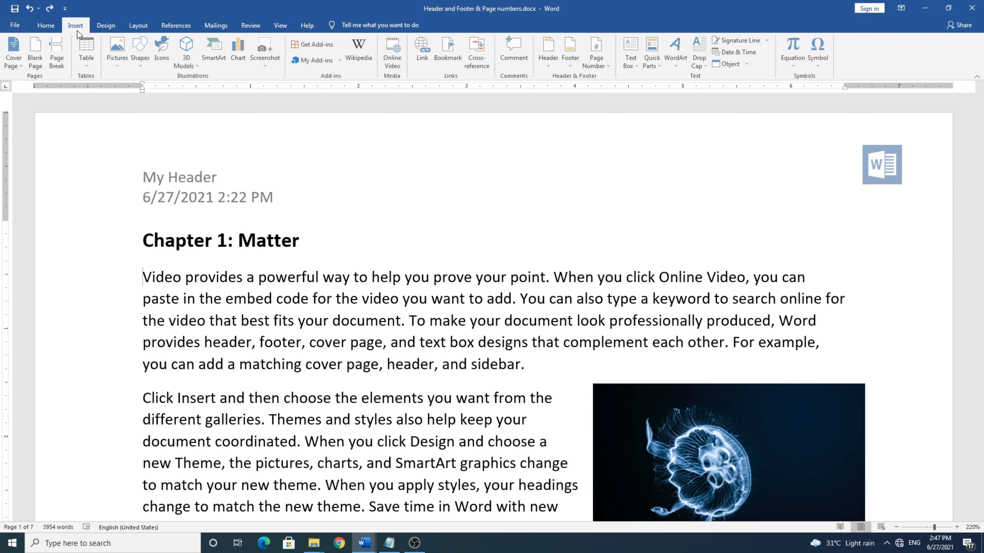
{"action": "left_click", "coordinate": [598, 62]}
{"action": "mouse_move", "coordinate": [662, 90]}
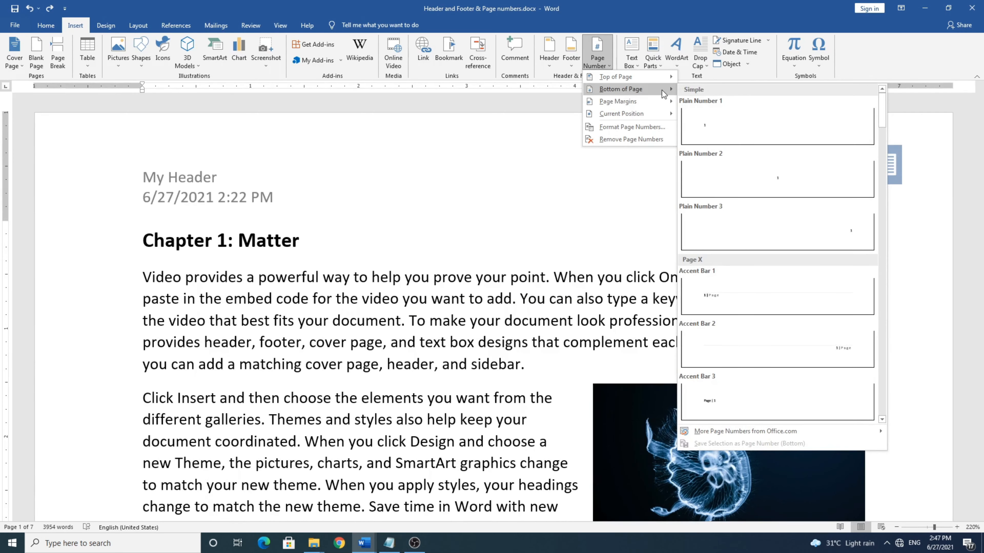
{"action": "left_click", "coordinate": [785, 305]}
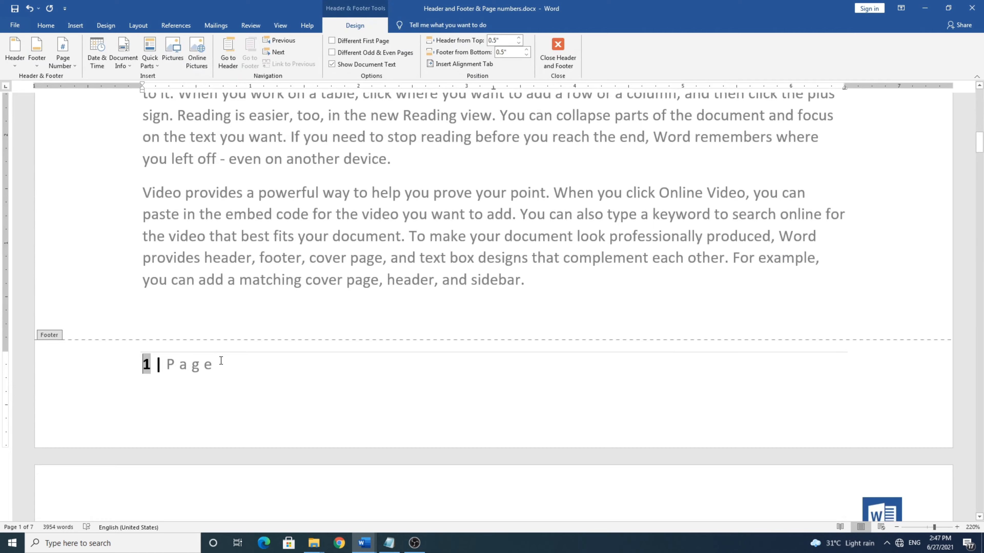
{"action": "scroll", "coordinate": [652, 336], "scroll_direction": "down", "scroll_amount": 10}
{"action": "left_click_drag", "start_coordinate": [980, 175], "coordinate": [980, 314]}
{"action": "left_click", "coordinate": [558, 51]}
{"action": "scroll", "coordinate": [334, 256], "scroll_direction": "up", "scroll_amount": 3}
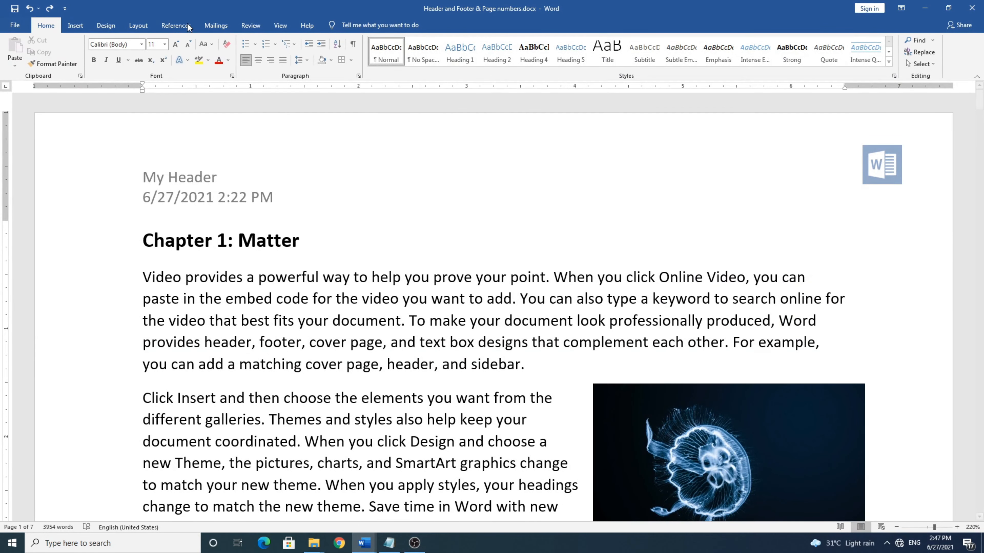
Add the Accent Bar, Right page number in the page margins, check it on the following page, and close header editing
{"action": "left_click", "coordinate": [70, 24]}
{"action": "left_click", "coordinate": [596, 55]}
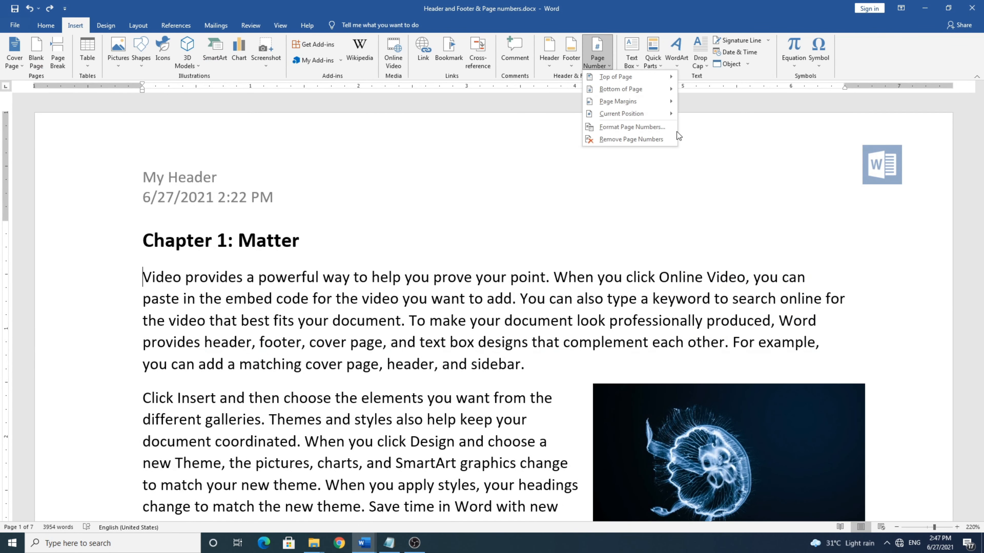
{"action": "mouse_move", "coordinate": [627, 103]}
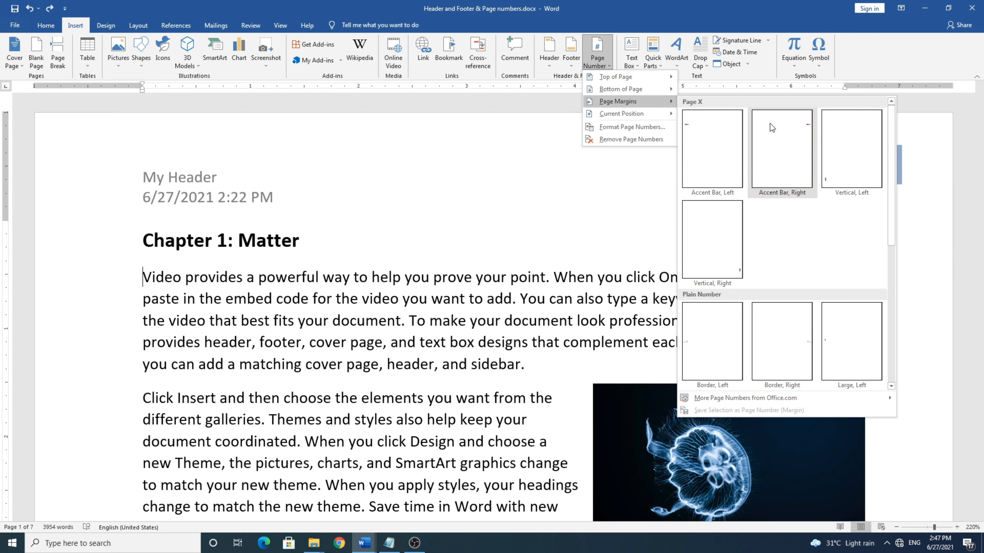
{"action": "scroll", "coordinate": [837, 156], "scroll_direction": "down", "scroll_amount": 3}
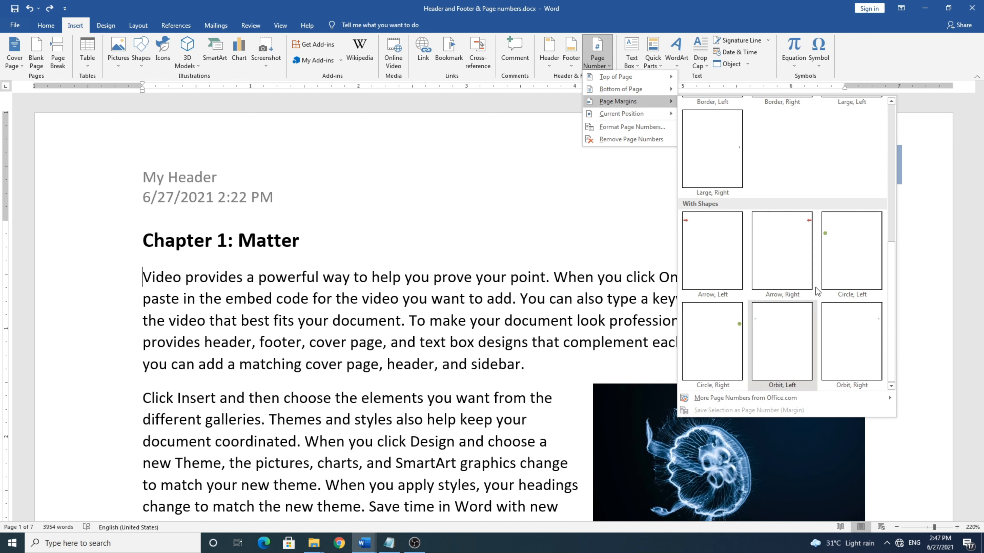
{"action": "scroll", "coordinate": [778, 248], "scroll_direction": "up", "scroll_amount": 3}
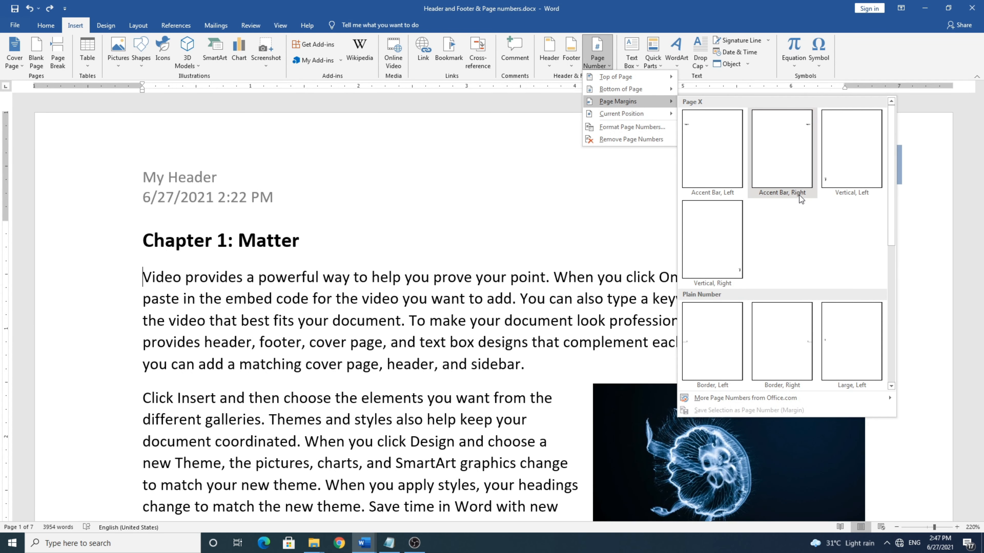
{"action": "left_click", "coordinate": [800, 151]}
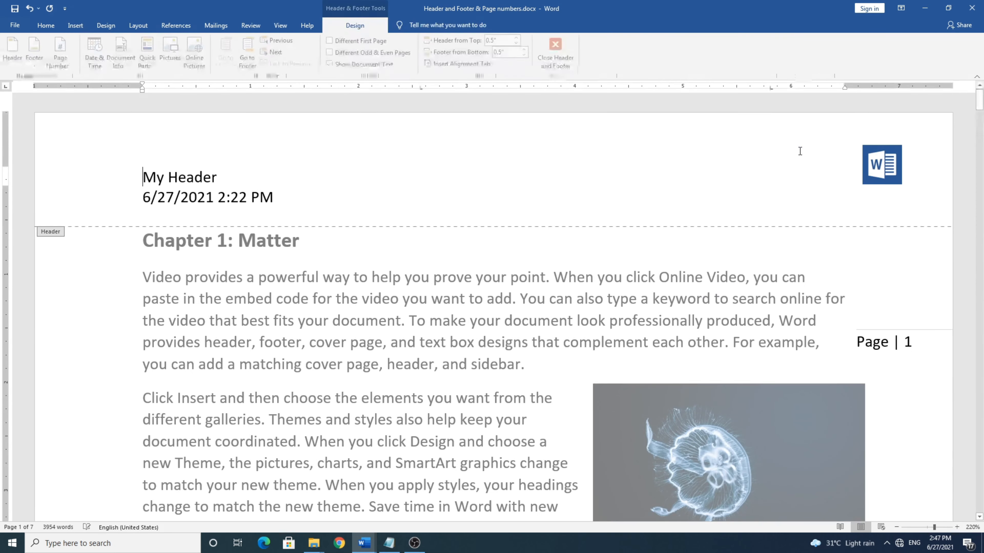
{"action": "scroll", "coordinate": [905, 378], "scroll_direction": "down", "scroll_amount": 20}
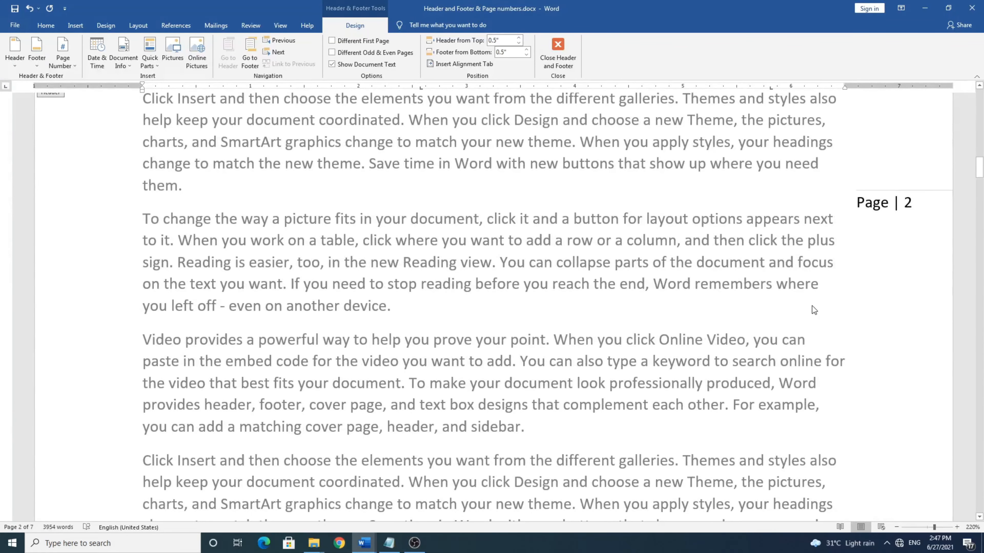
{"action": "scroll", "coordinate": [812, 306], "scroll_direction": "down", "scroll_amount": 8}
{"action": "scroll", "coordinate": [697, 233], "scroll_direction": "up", "scroll_amount": 2}
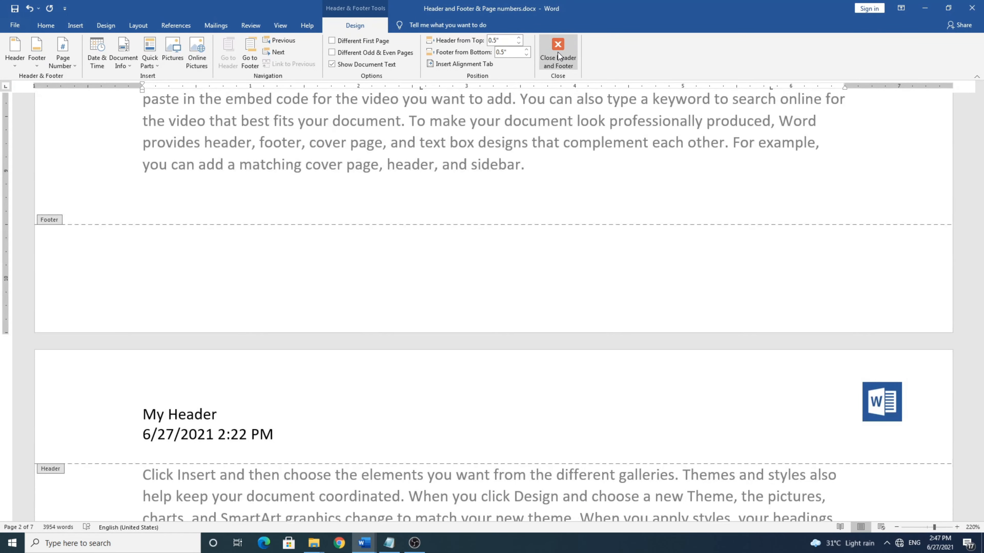
{"action": "left_click", "coordinate": [558, 52]}
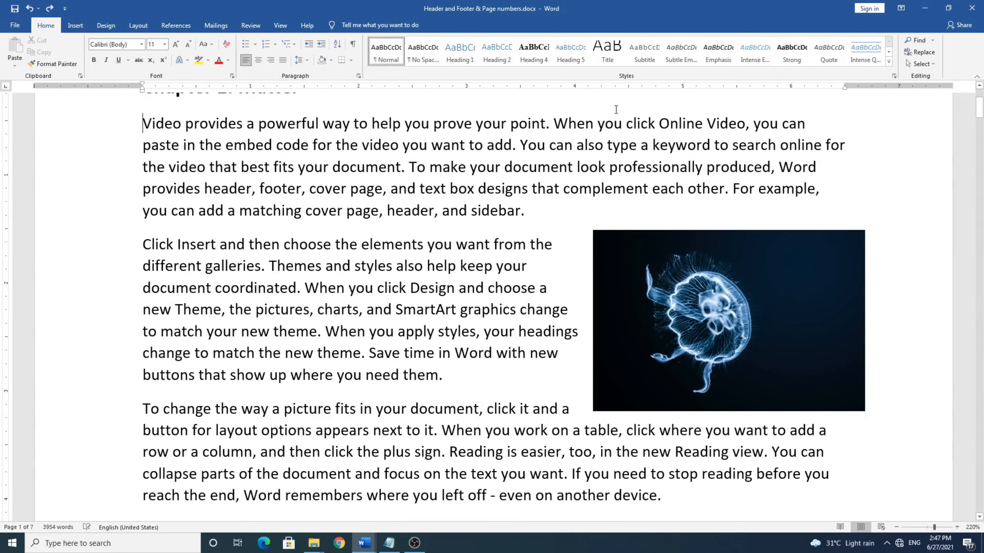
Add the Circle, Right page number in the page margins, check it on the second page, and close header editing
{"action": "left_click", "coordinate": [75, 25]}
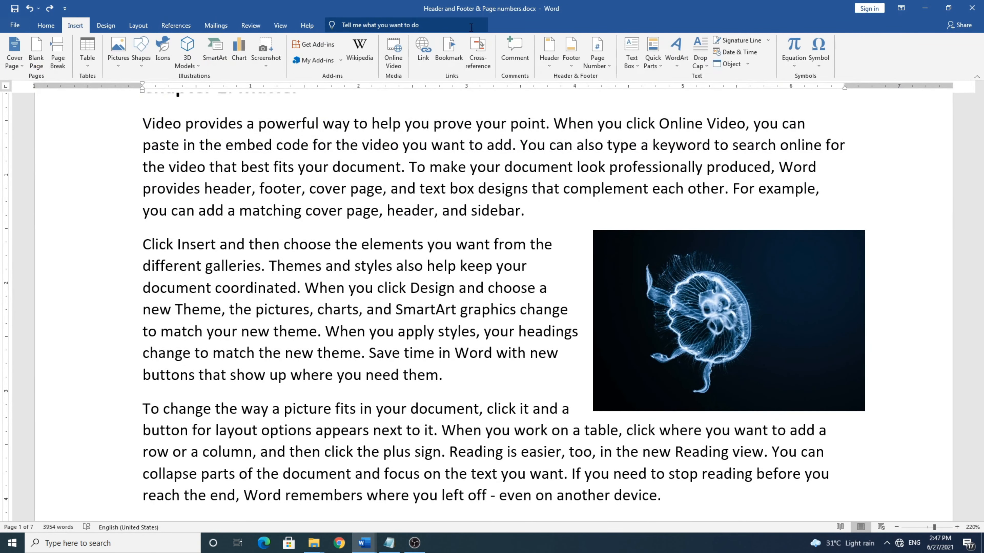
{"action": "left_click", "coordinate": [585, 55]}
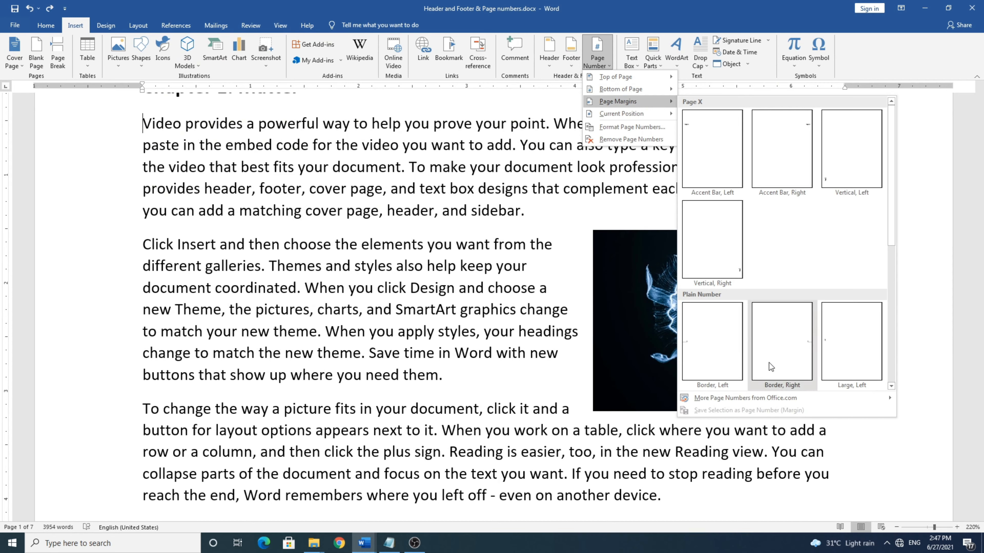
{"action": "scroll", "coordinate": [768, 361], "scroll_direction": "down", "scroll_amount": 3}
{"action": "left_click", "coordinate": [734, 323]}
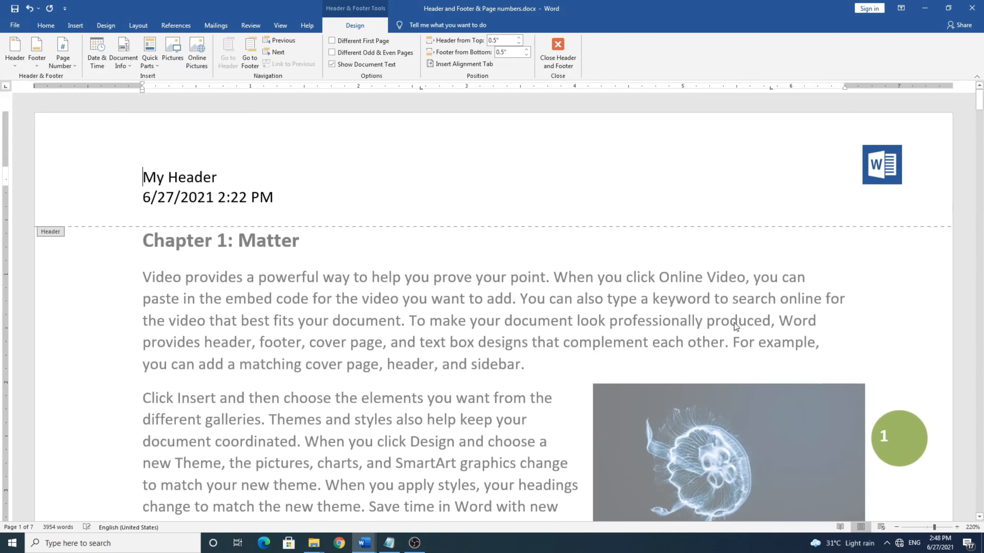
{"action": "scroll", "coordinate": [900, 394], "scroll_direction": "down", "scroll_amount": 20}
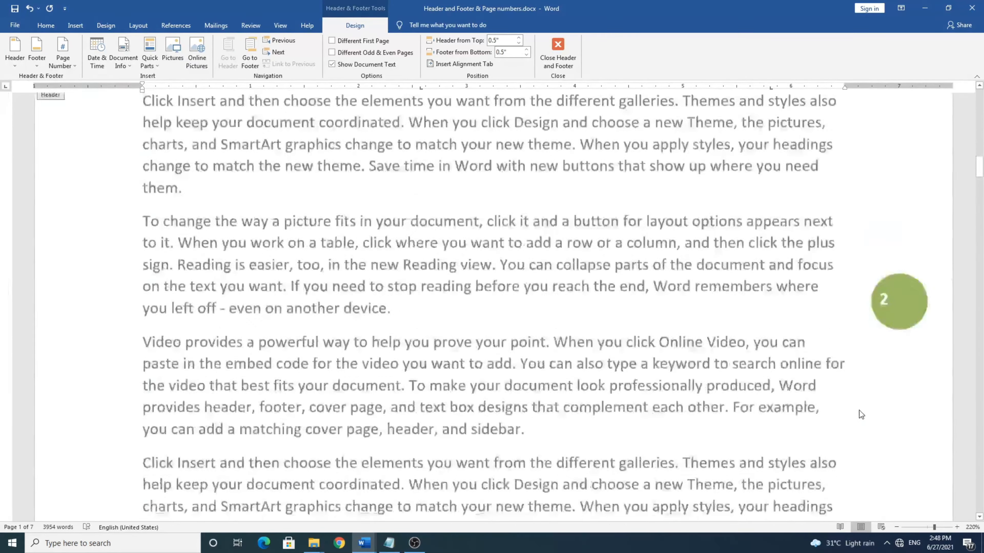
{"action": "scroll", "coordinate": [860, 411], "scroll_direction": "down", "scroll_amount": 10}
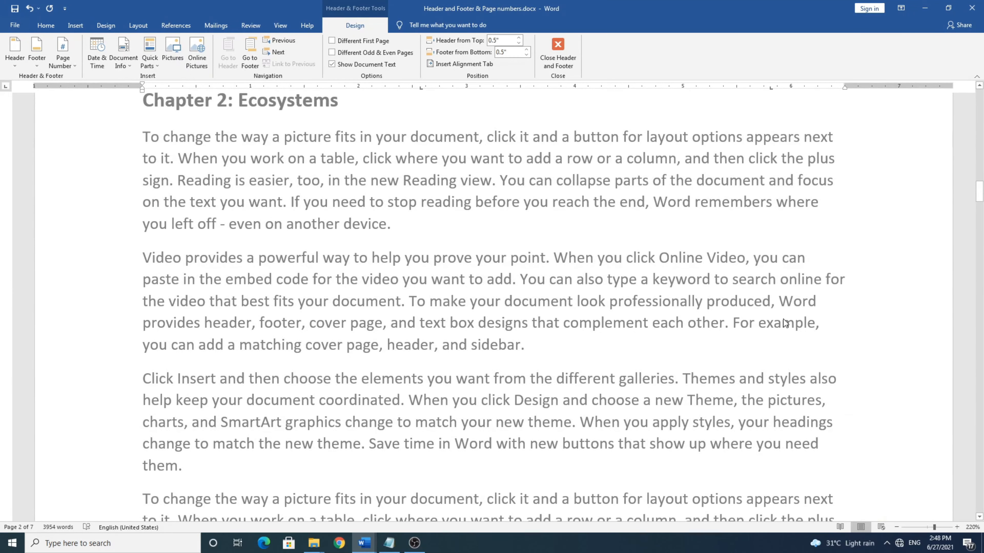
{"action": "left_click", "coordinate": [572, 48]}
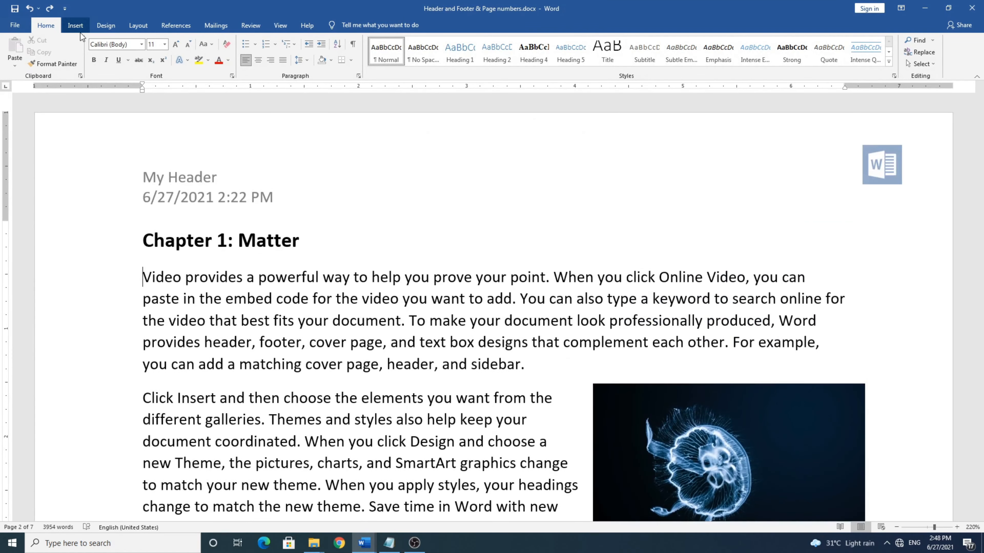
Insert a Large Italics page number at the start of Chapter 1's second paragraph, using the current position, and check the following pages
{"action": "left_click", "coordinate": [77, 25]}
{"action": "left_click", "coordinate": [602, 62]}
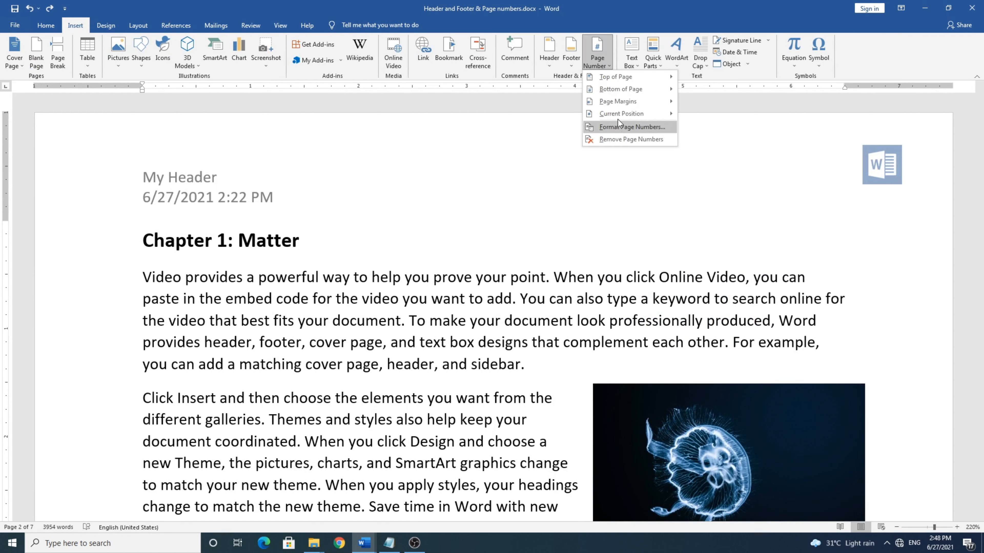
{"action": "mouse_move", "coordinate": [627, 116]}
{"action": "left_click", "coordinate": [389, 314]}
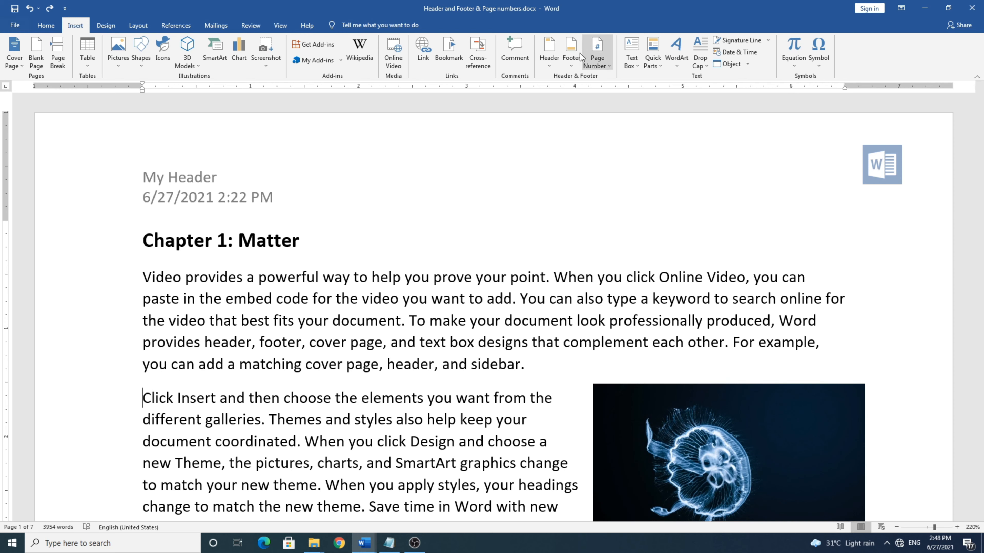
{"action": "left_click", "coordinate": [600, 68]}
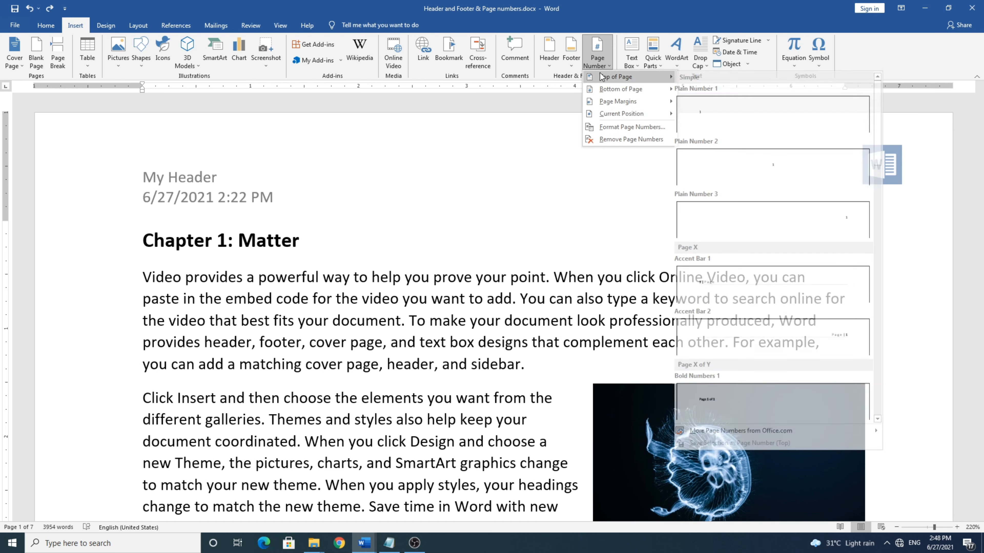
{"action": "mouse_move", "coordinate": [627, 115]}
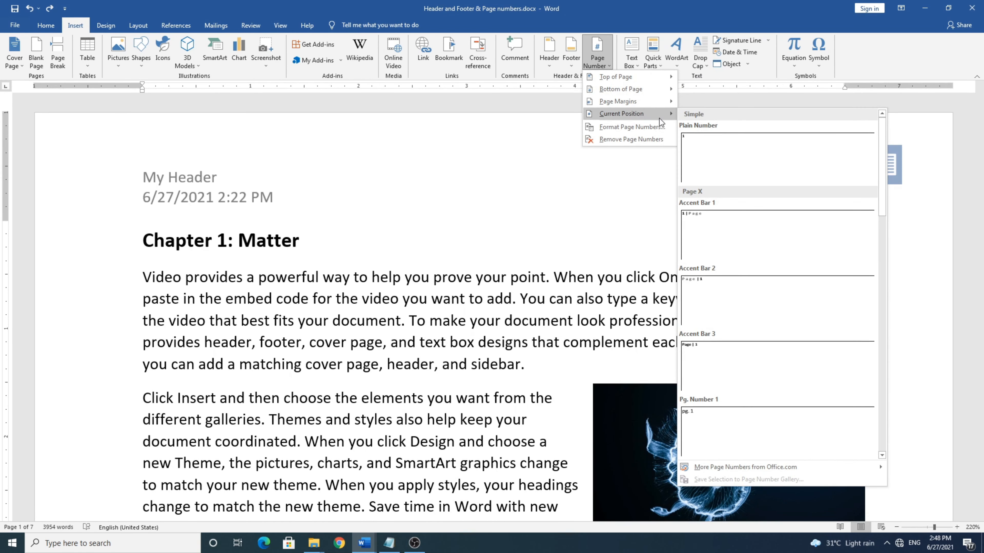
{"action": "scroll", "coordinate": [773, 295], "scroll_direction": "down", "scroll_amount": 5}
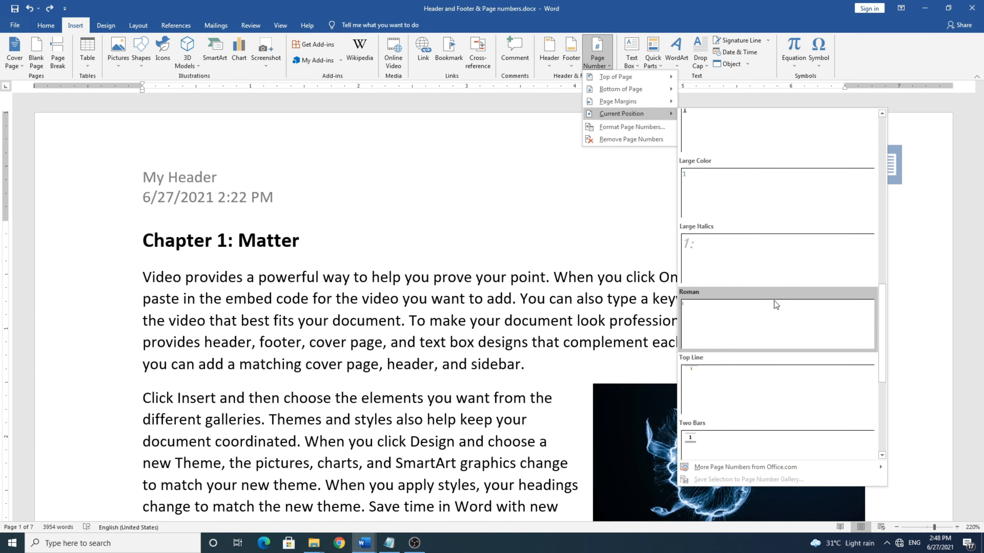
{"action": "left_click", "coordinate": [737, 257]}
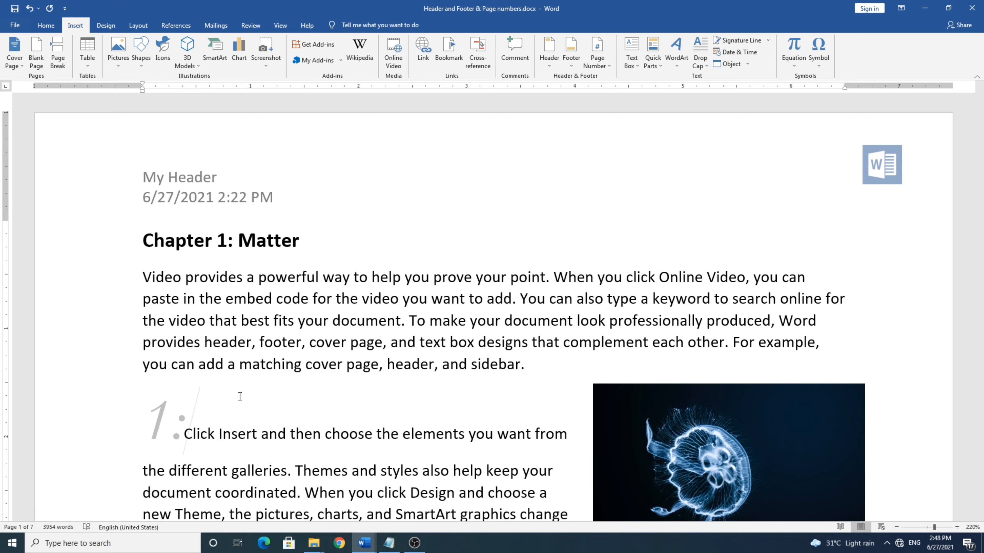
{"action": "scroll", "coordinate": [239, 396], "scroll_direction": "down", "scroll_amount": 10}
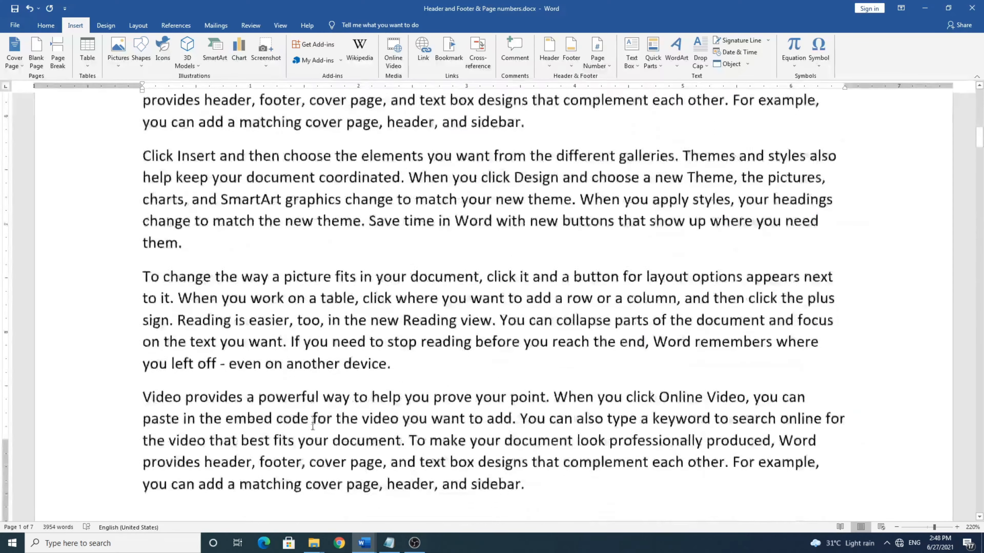
{"action": "scroll", "coordinate": [340, 429], "scroll_direction": "down", "scroll_amount": 12}
{"action": "scroll", "coordinate": [343, 432], "scroll_direction": "up", "scroll_amount": 8}
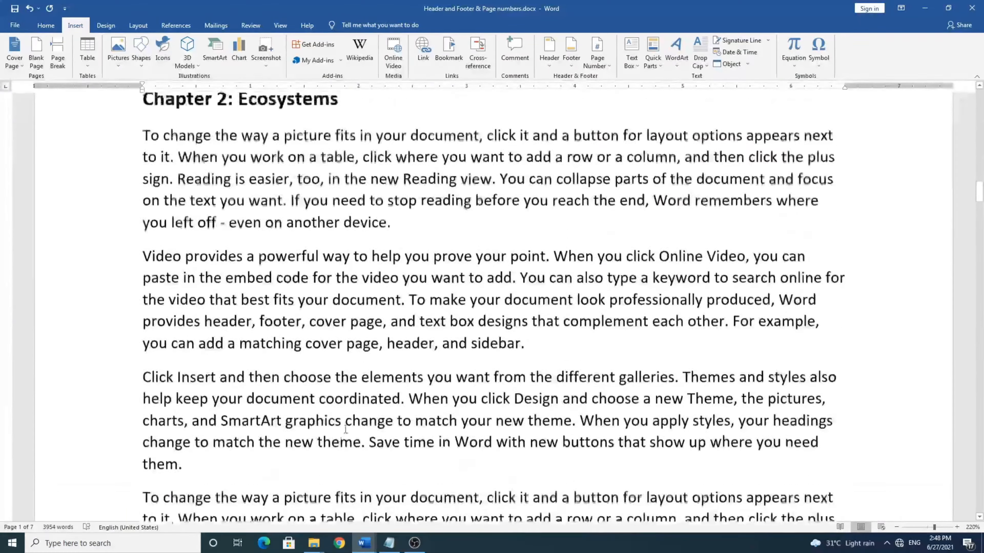
Insert an Accent Bar 2 page number at the current position in front of the Chapter 2: Ecosystems heading
{"action": "scroll", "coordinate": [366, 425], "scroll_direction": "up", "scroll_amount": 2}
{"action": "left_click", "coordinate": [147, 475]}
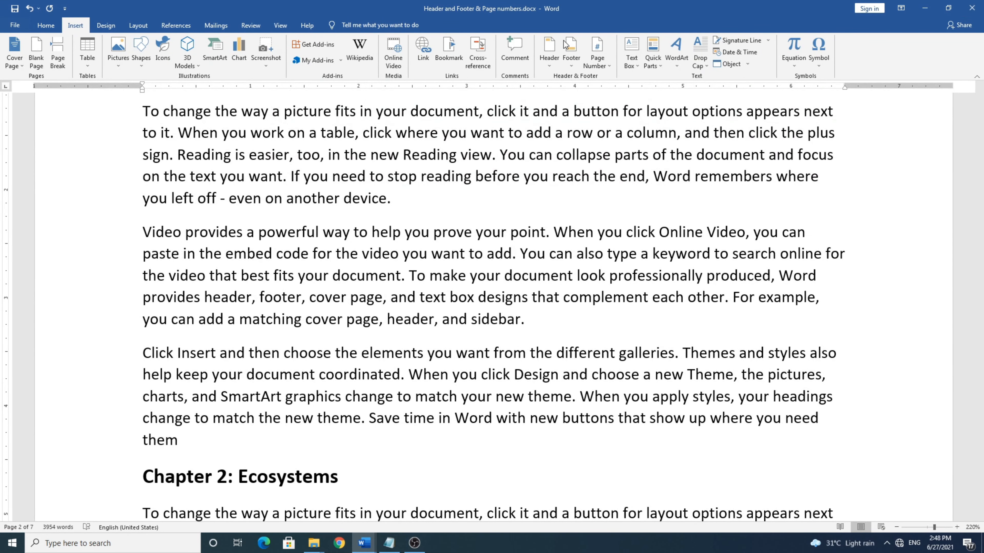
{"action": "left_click", "coordinate": [595, 71]}
{"action": "mouse_move", "coordinate": [627, 114]}
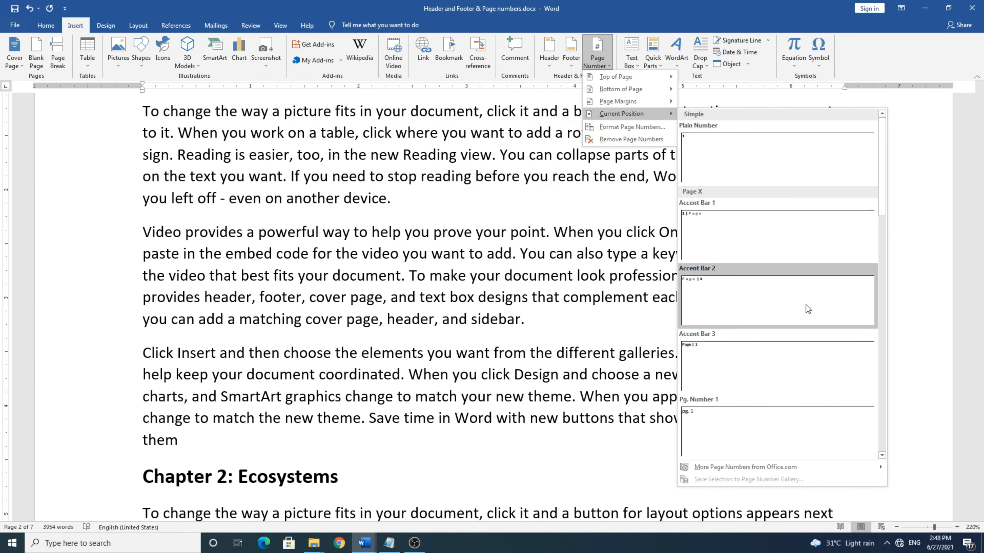
{"action": "left_click", "coordinate": [798, 302]}
Add the Accent Bar 1 page number at the bottom of the page, check the following pages, and close header and footer editing
{"action": "scroll", "coordinate": [248, 457], "scroll_direction": "up", "scroll_amount": 20}
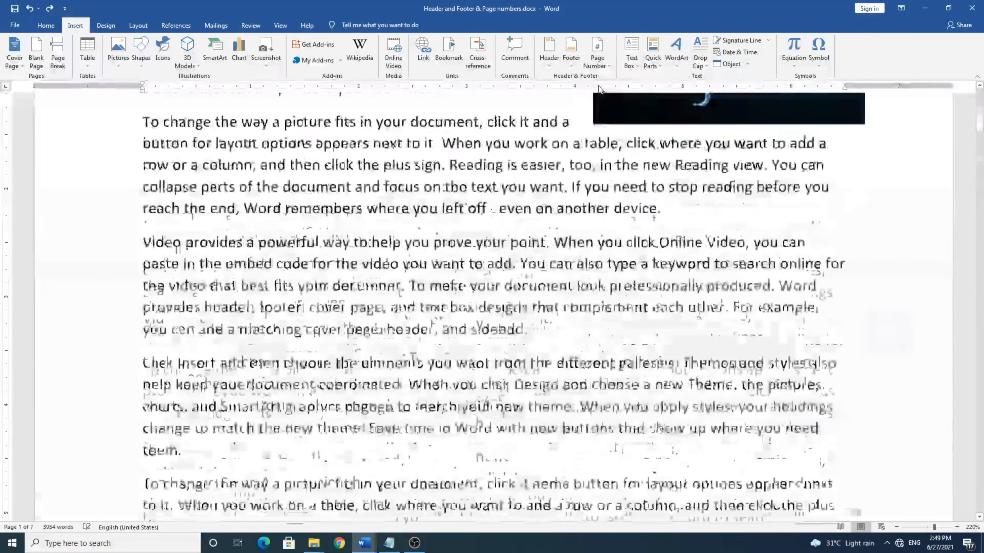
{"action": "scroll", "coordinate": [664, 287], "scroll_direction": "up", "scroll_amount": 8}
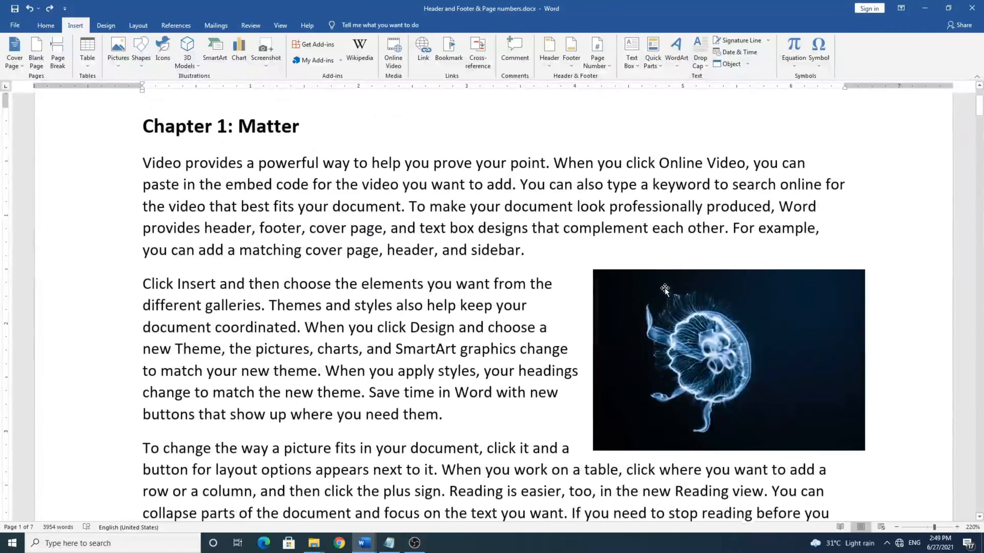
{"action": "left_click", "coordinate": [597, 62]}
{"action": "mouse_move", "coordinate": [651, 116]}
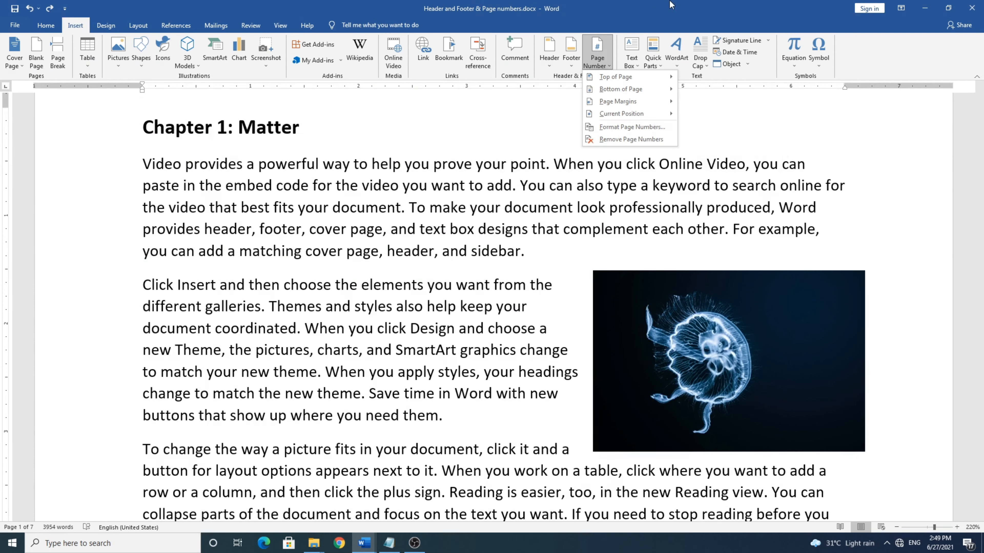
{"action": "mouse_move", "coordinate": [619, 90]}
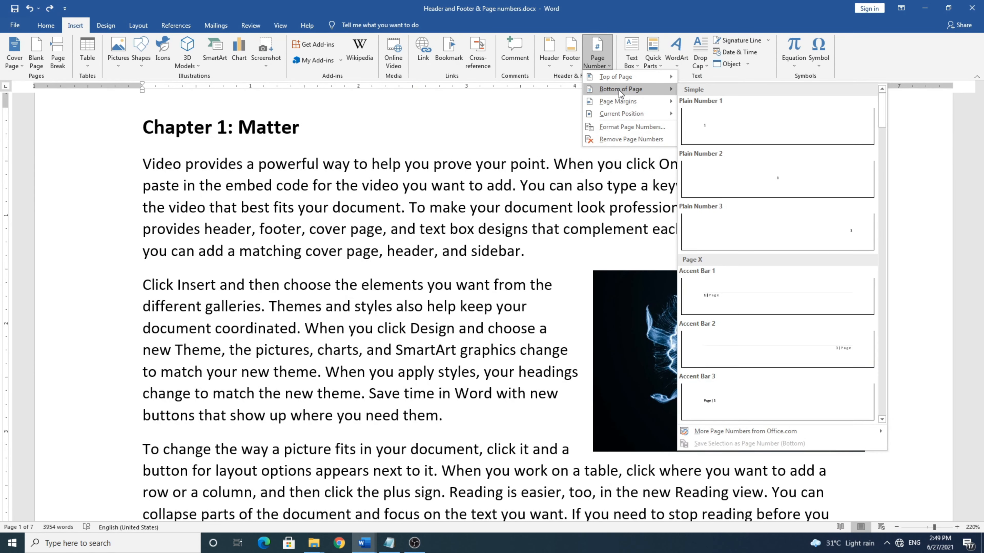
{"action": "left_click", "coordinate": [785, 289]}
{"action": "scroll", "coordinate": [750, 306], "scroll_direction": "down", "scroll_amount": 20}
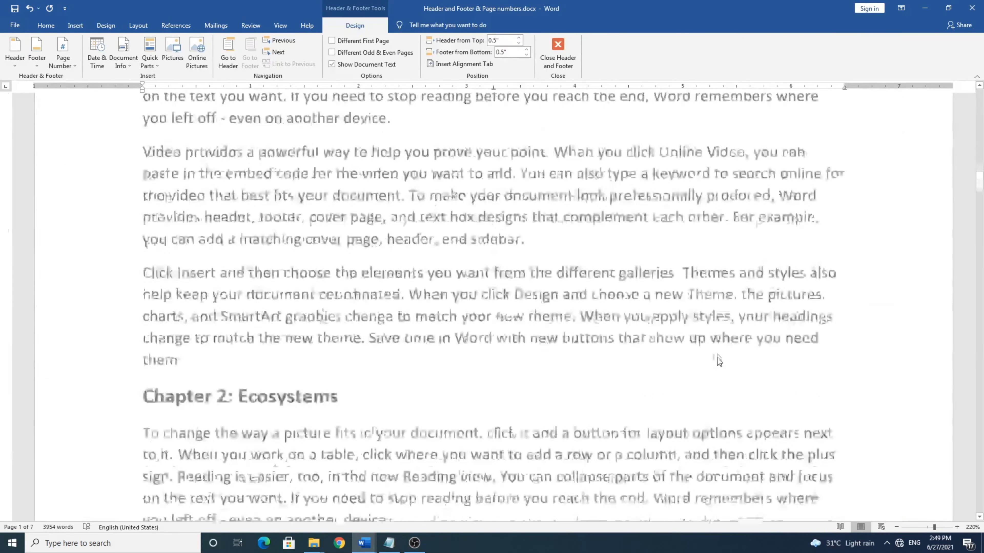
{"action": "scroll", "coordinate": [721, 357], "scroll_direction": "down", "scroll_amount": 12}
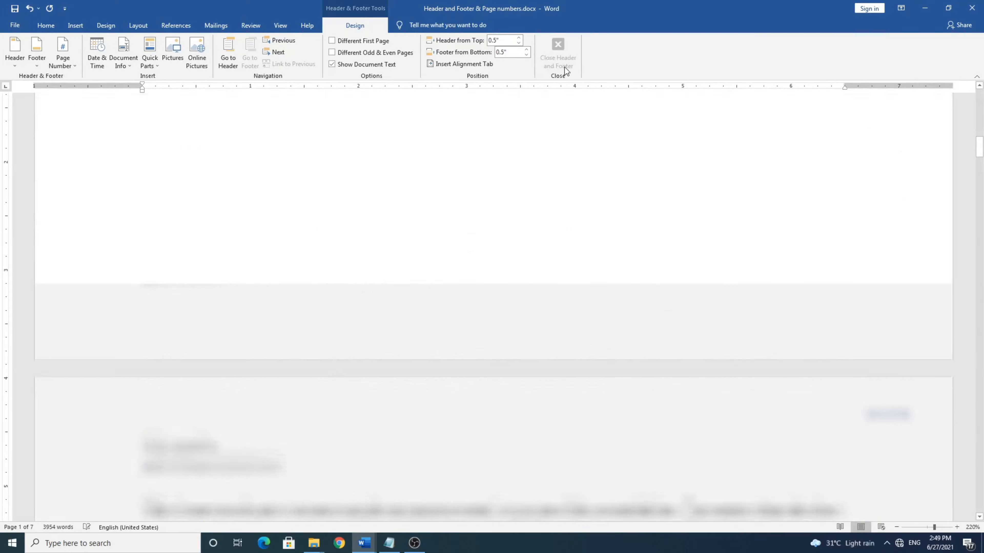
{"action": "left_click", "coordinate": [564, 67]}
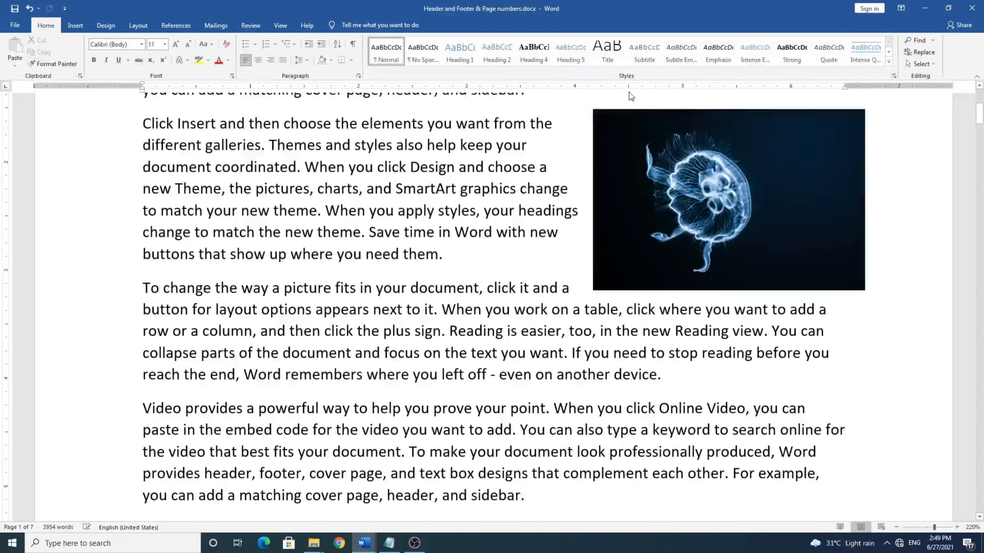
Set the page number format to A, B, C, … from the Chapter 1: Matter heading and check the footers on the following pages
{"action": "scroll", "coordinate": [310, 166], "scroll_direction": "up", "scroll_amount": 5}
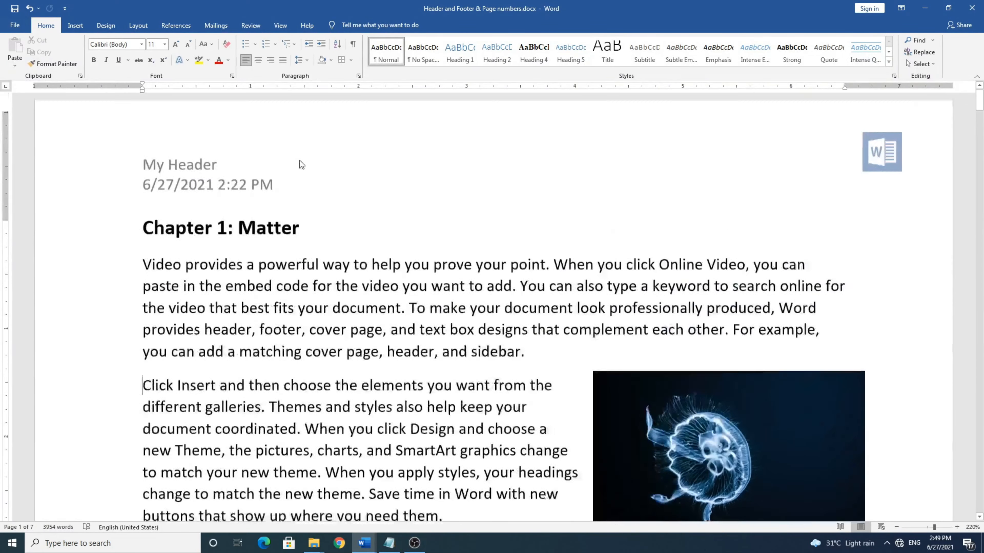
{"action": "left_click", "coordinate": [343, 184]}
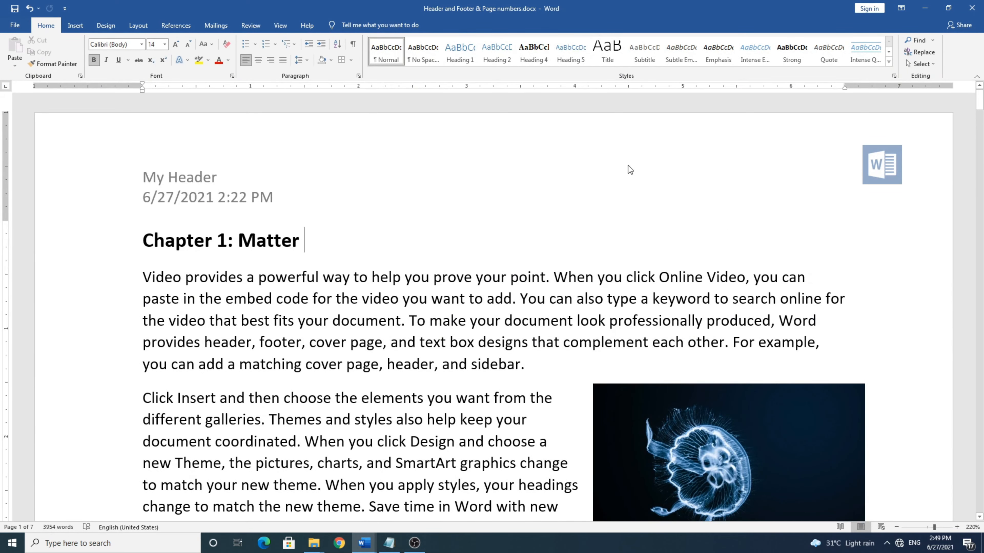
{"action": "left_click", "coordinate": [83, 27]}
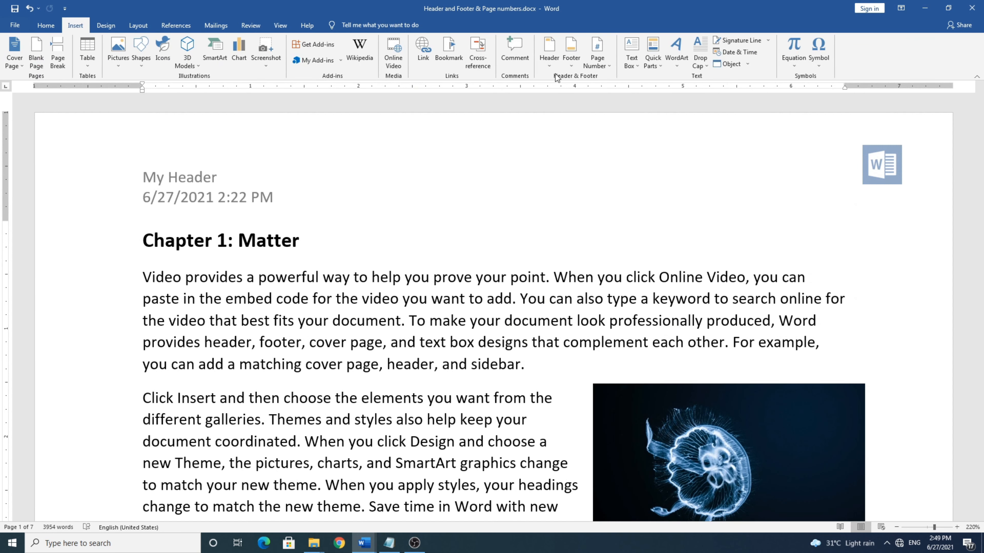
{"action": "left_click", "coordinate": [598, 58]}
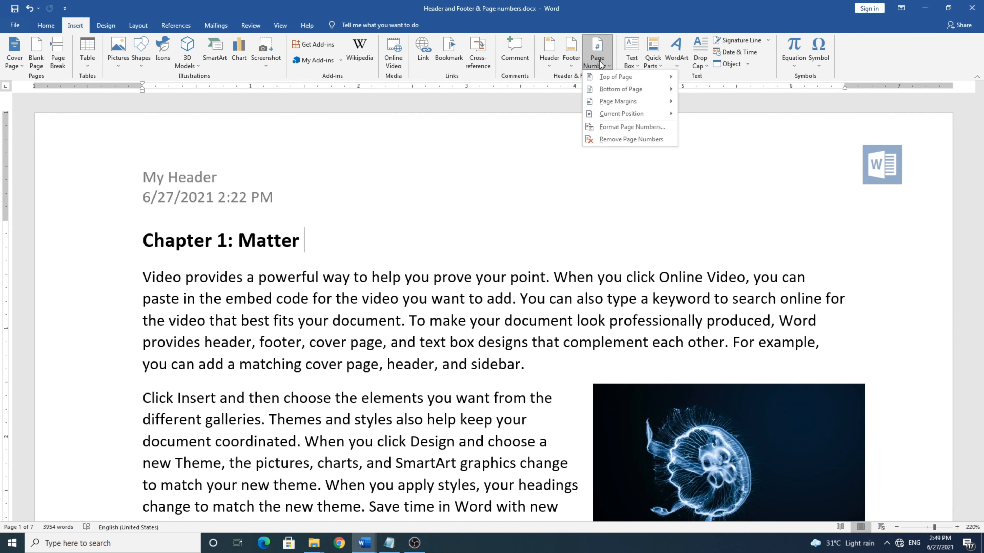
{"action": "left_click", "coordinate": [633, 131]}
{"action": "left_click_drag", "start_coordinate": [592, 148], "coordinate": [732, 208]}
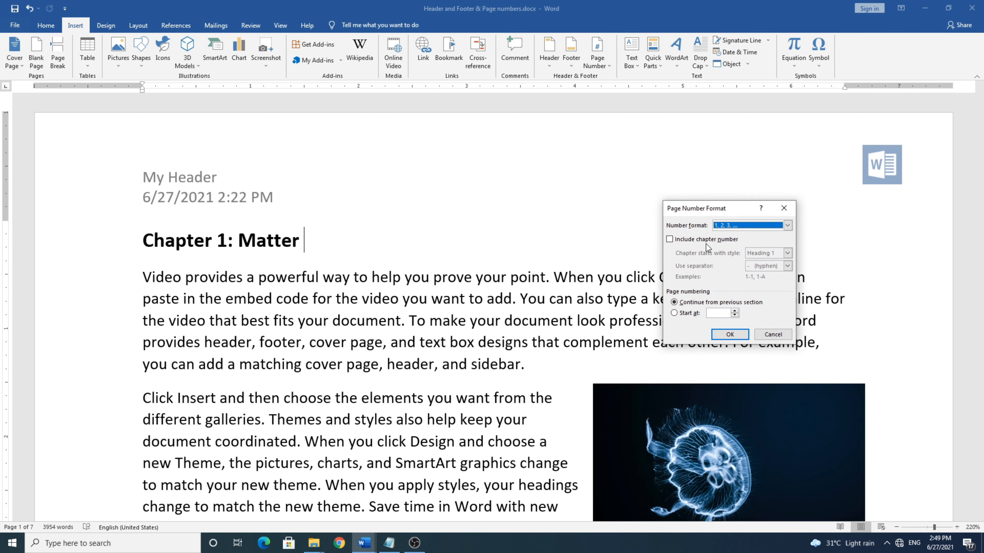
{"action": "left_click", "coordinate": [732, 226]}
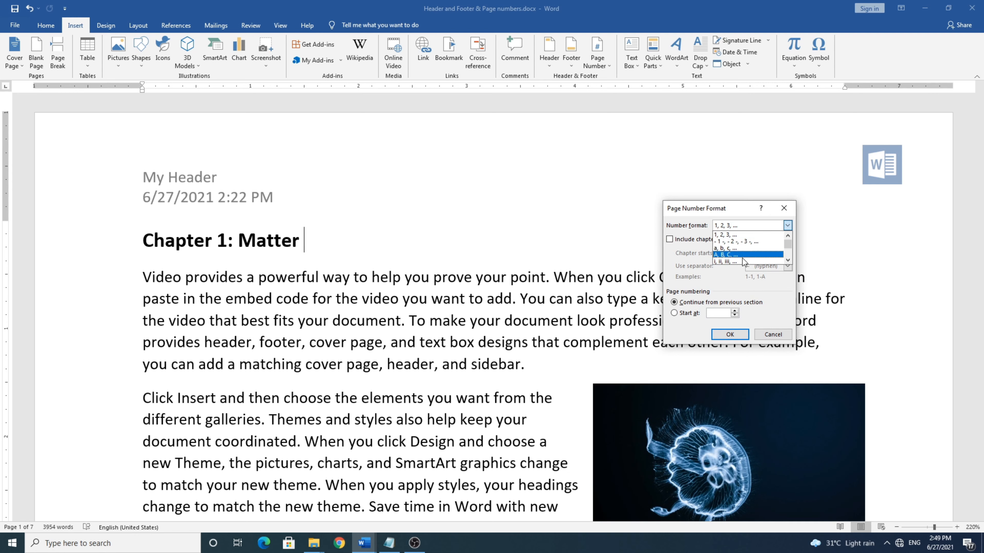
{"action": "left_click", "coordinate": [724, 255]}
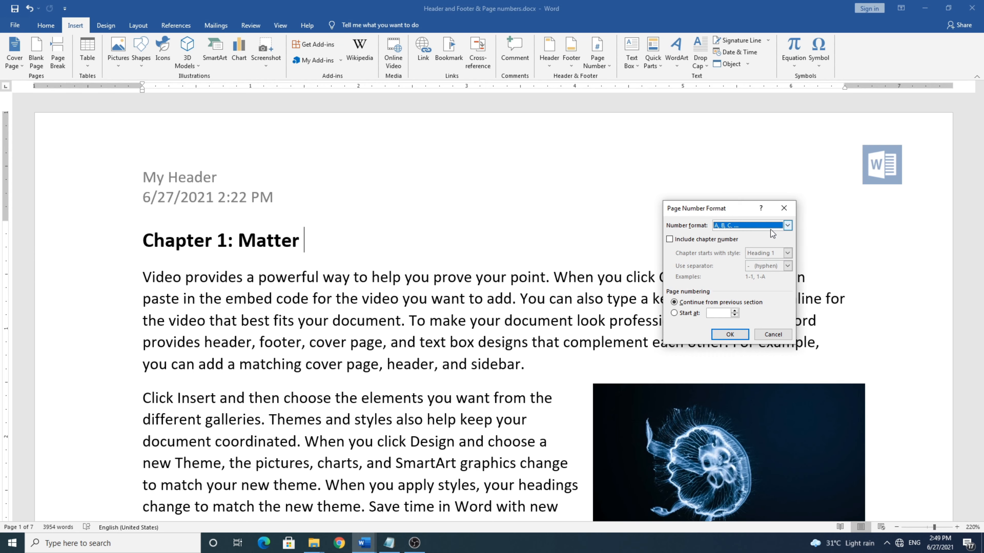
{"action": "left_click", "coordinate": [729, 334]}
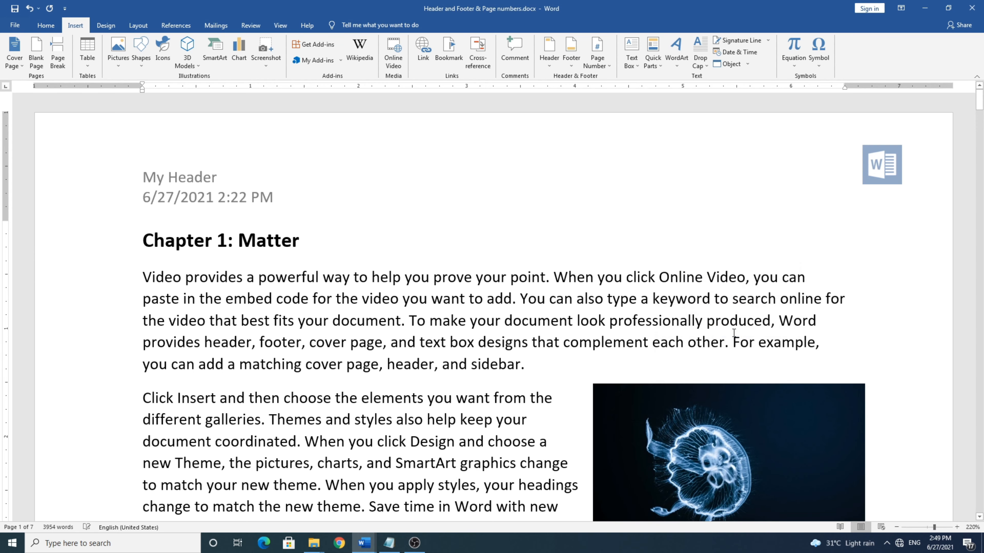
{"action": "scroll", "coordinate": [380, 330], "scroll_direction": "down", "scroll_amount": 1}
{"action": "scroll", "coordinate": [379, 329], "scroll_direction": "down", "scroll_amount": 15}
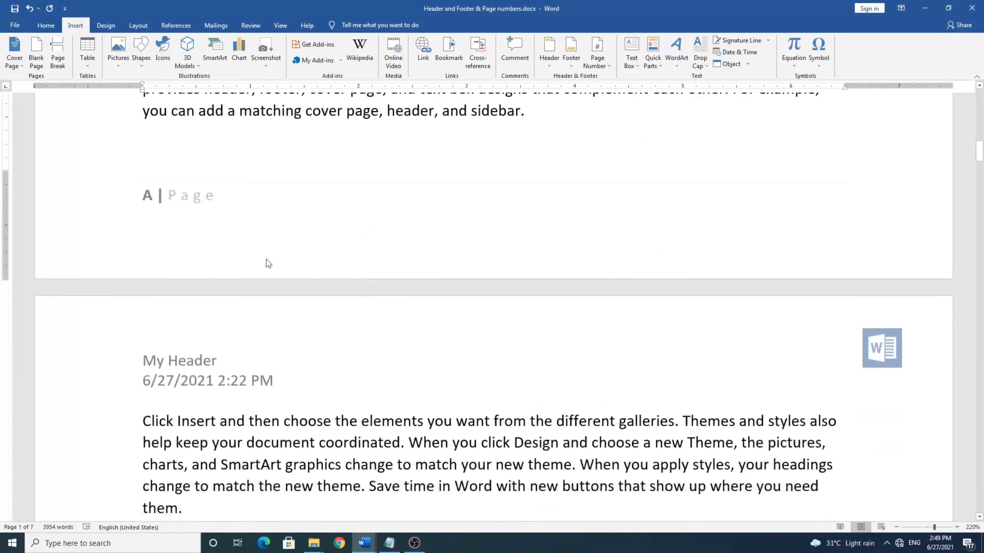
{"action": "scroll", "coordinate": [212, 317], "scroll_direction": "down", "scroll_amount": 18}
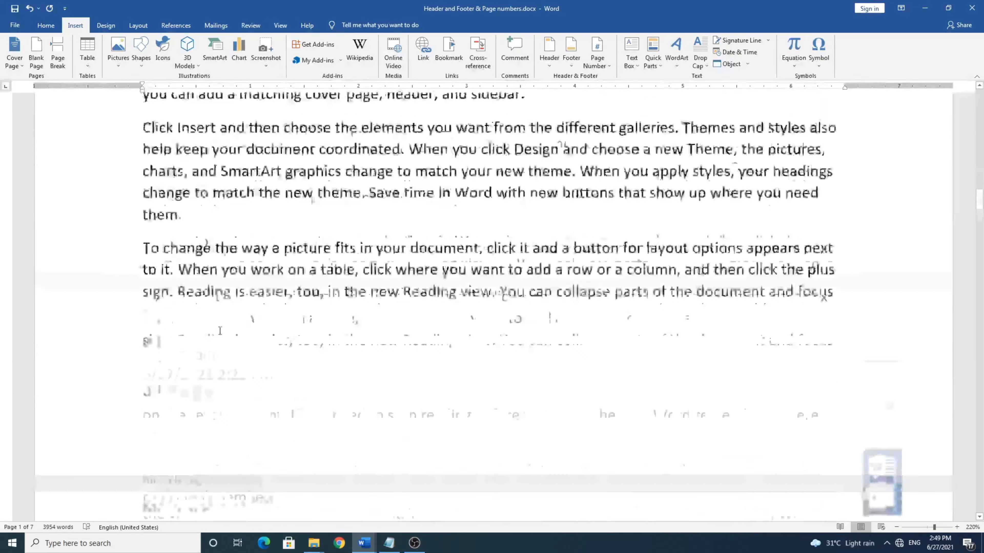
{"action": "scroll", "coordinate": [212, 318], "scroll_direction": "down", "scroll_amount": 15}
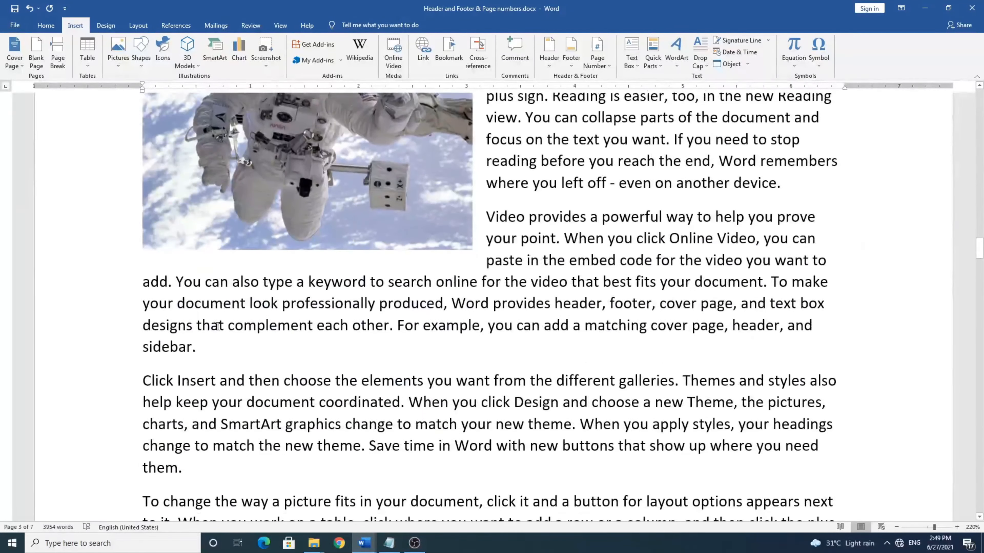
{"action": "left_click_drag", "start_coordinate": [975, 252], "coordinate": [978, 99]}
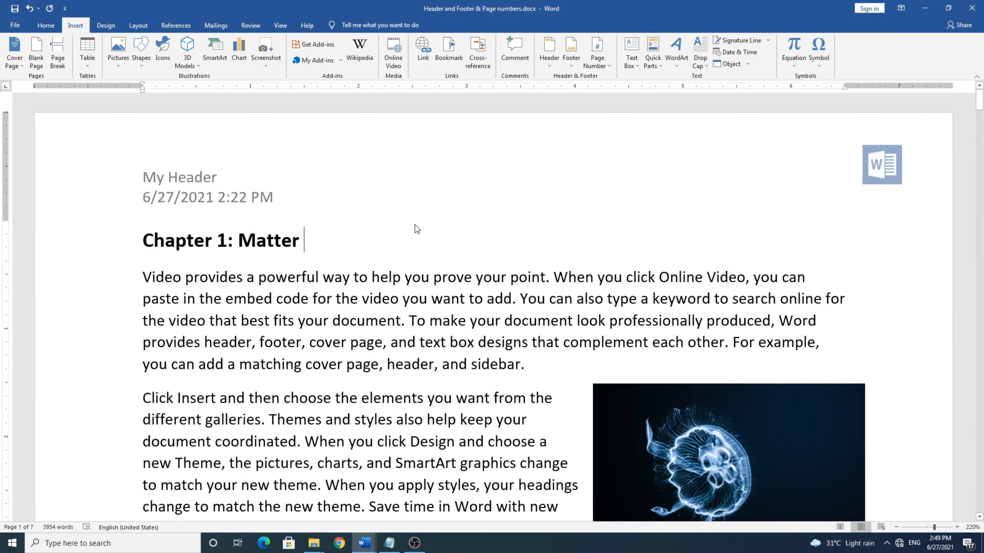
Remove the page numbers from the document and check the bottoms of the pages through to Chapter 2
{"action": "left_click", "coordinate": [592, 65]}
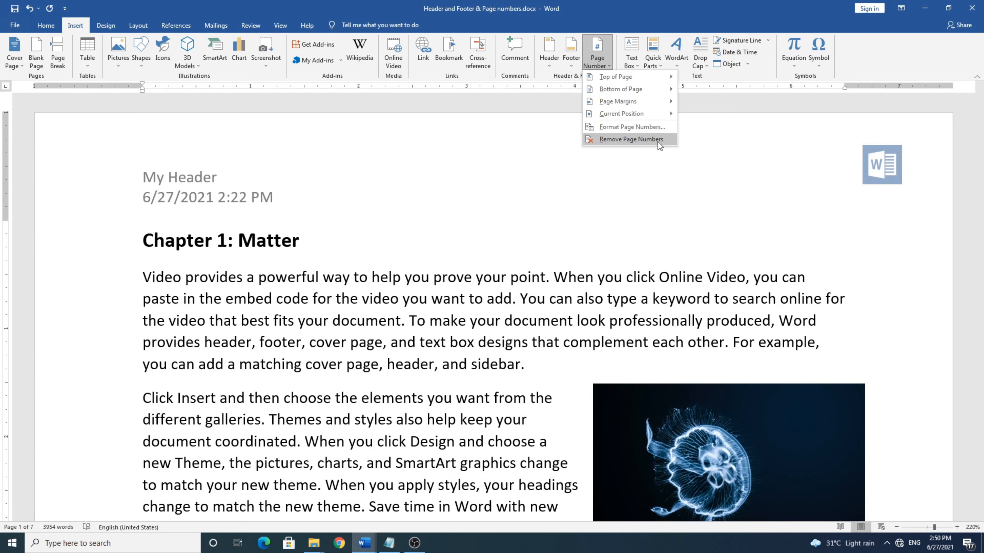
{"action": "scroll", "coordinate": [359, 371], "scroll_direction": "down", "scroll_amount": 1}
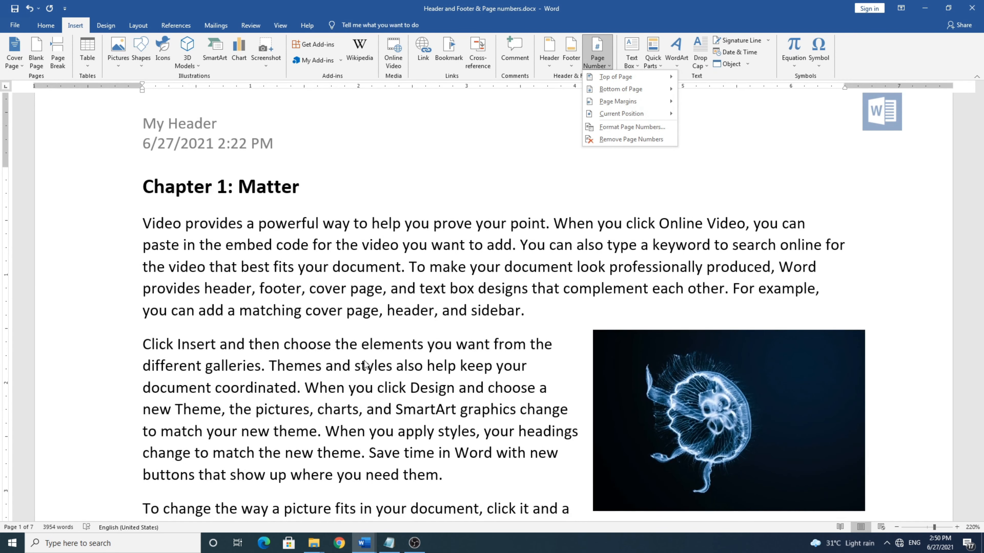
{"action": "left_click", "coordinate": [621, 139]}
{"action": "scroll", "coordinate": [249, 434], "scroll_direction": "down", "scroll_amount": 6}
{"action": "scroll", "coordinate": [249, 434], "scroll_direction": "down", "scroll_amount": 15}
{"action": "scroll", "coordinate": [600, 397], "scroll_direction": "down", "scroll_amount": 10}
{"action": "scroll", "coordinate": [600, 397], "scroll_direction": "down", "scroll_amount": 20}
{"action": "scroll", "coordinate": [485, 396], "scroll_direction": "down", "scroll_amount": 20}
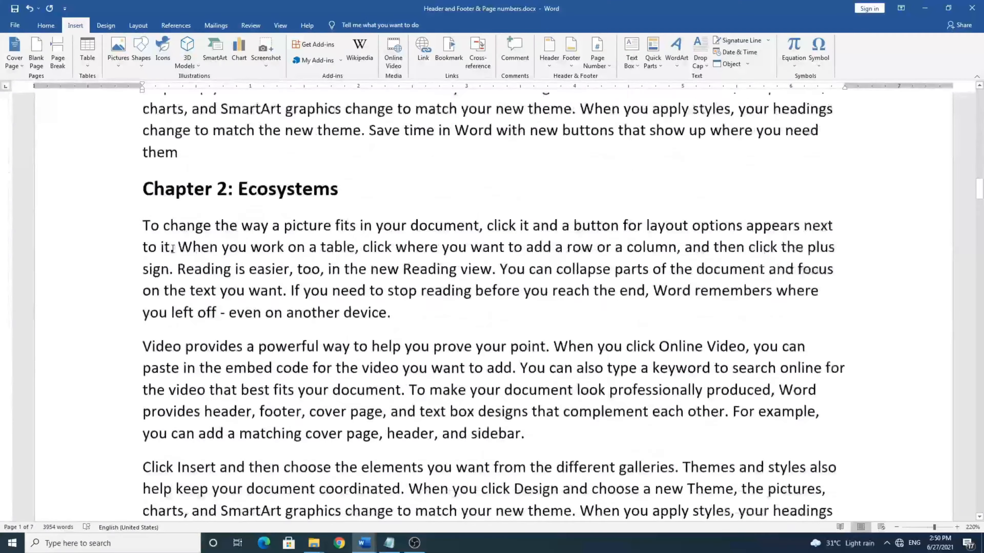
Insert a Next Page section break in front of the Chapter 2: Ecosystems heading
{"action": "scroll", "coordinate": [173, 249], "scroll_direction": "down", "scroll_amount": 1}
{"action": "left_click", "coordinate": [143, 158]}
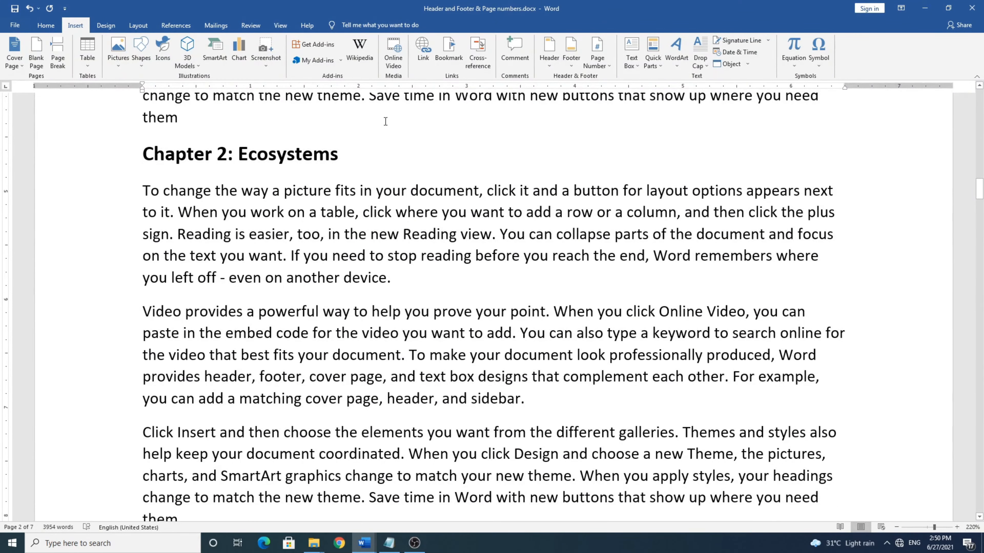
{"action": "left_click", "coordinate": [599, 59]}
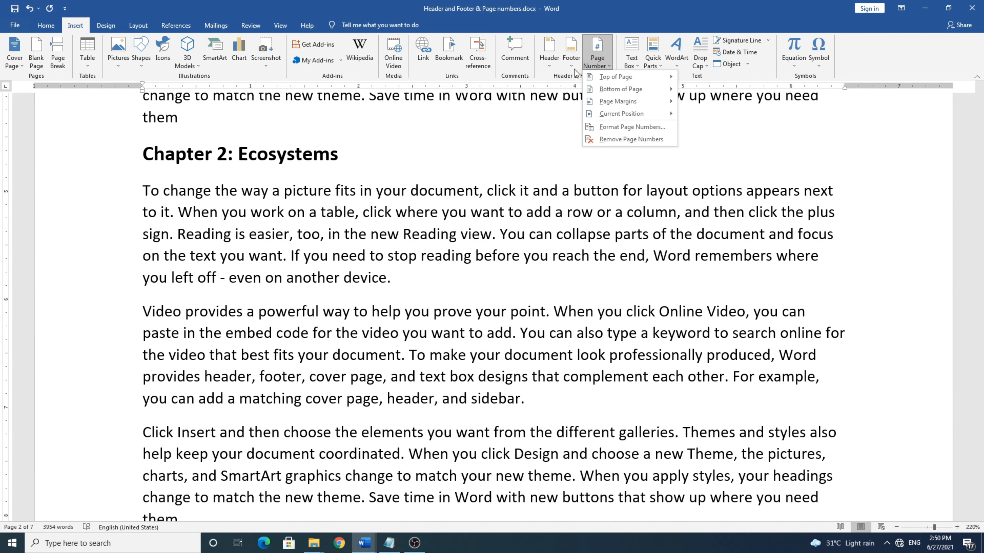
{"action": "key", "text": "Escape"}
{"action": "left_click", "coordinate": [138, 25]}
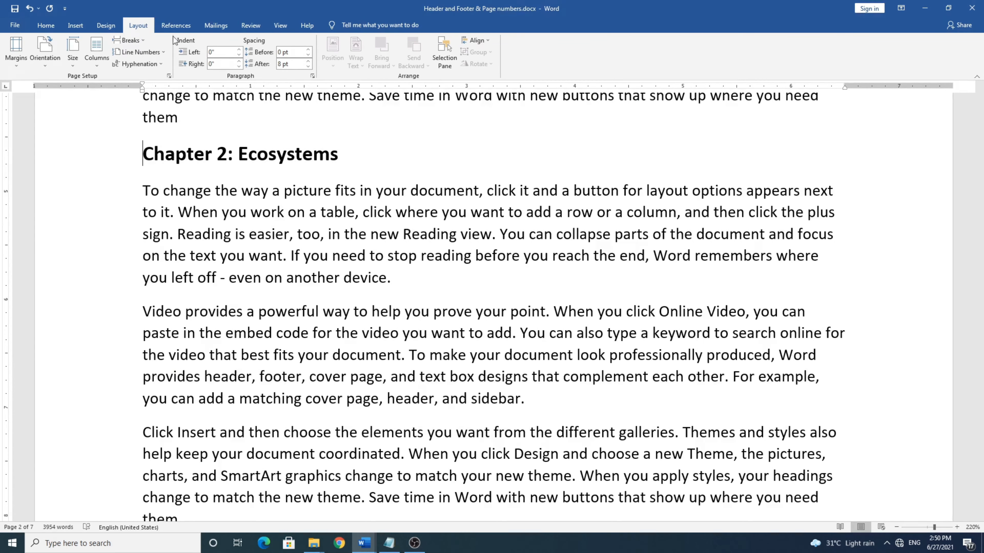
{"action": "left_click", "coordinate": [128, 40]}
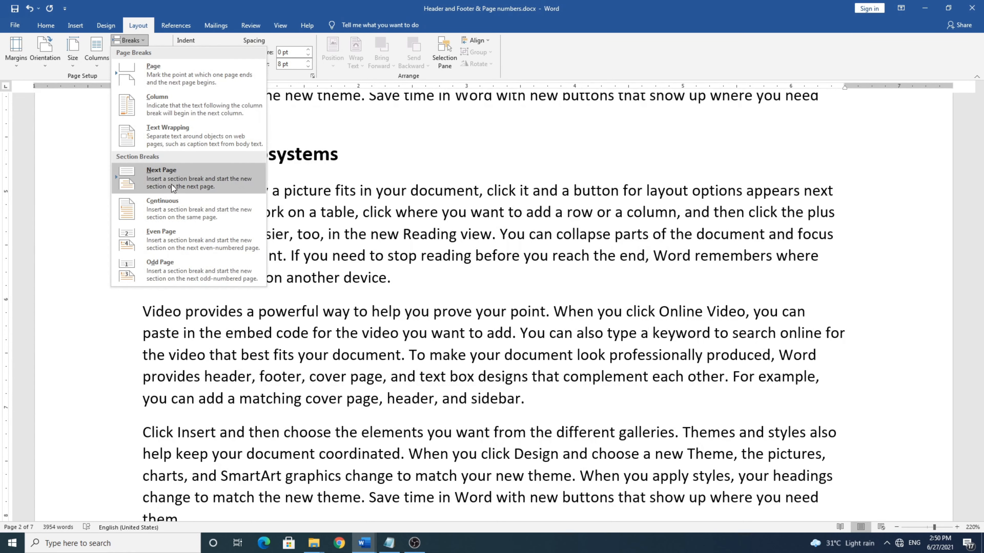
{"action": "left_click", "coordinate": [175, 181]}
Return to the Chapter 1: Matter page and choose a number format in the page number format settings
{"action": "scroll", "coordinate": [452, 314], "scroll_direction": "up", "scroll_amount": 5}
{"action": "scroll", "coordinate": [455, 317], "scroll_direction": "up", "scroll_amount": 15}
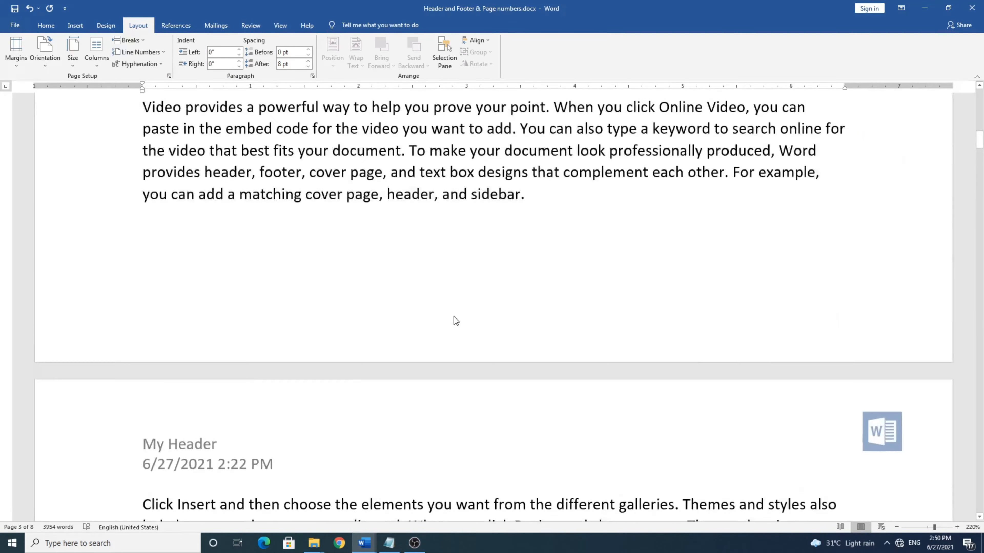
{"action": "scroll", "coordinate": [455, 316], "scroll_direction": "up", "scroll_amount": 5}
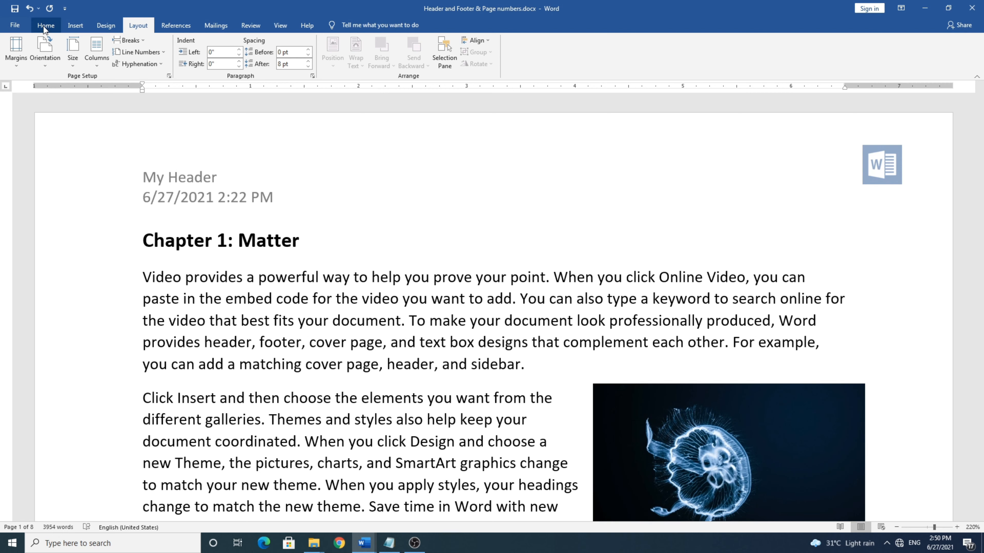
{"action": "left_click", "coordinate": [73, 26]}
{"action": "left_click", "coordinate": [597, 58]}
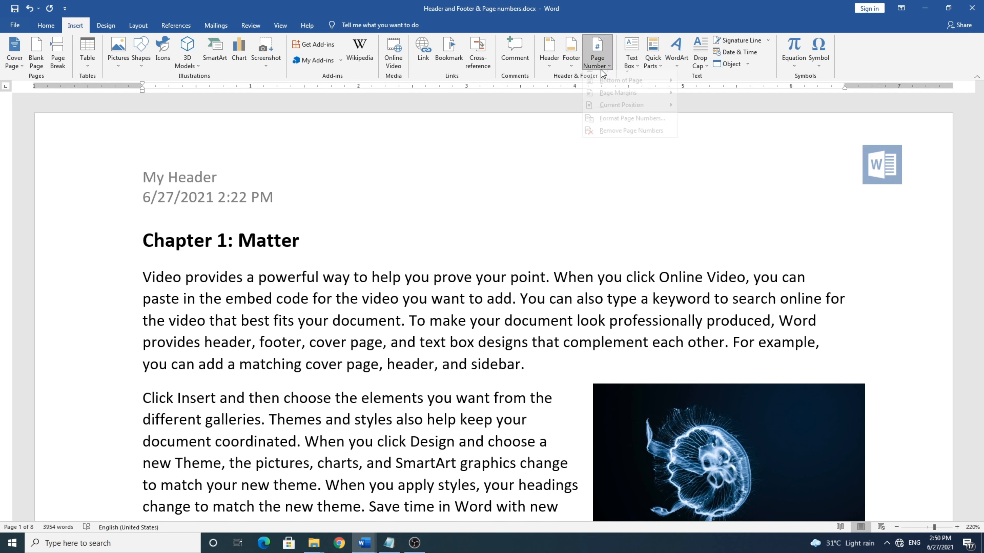
{"action": "left_click", "coordinate": [612, 125]}
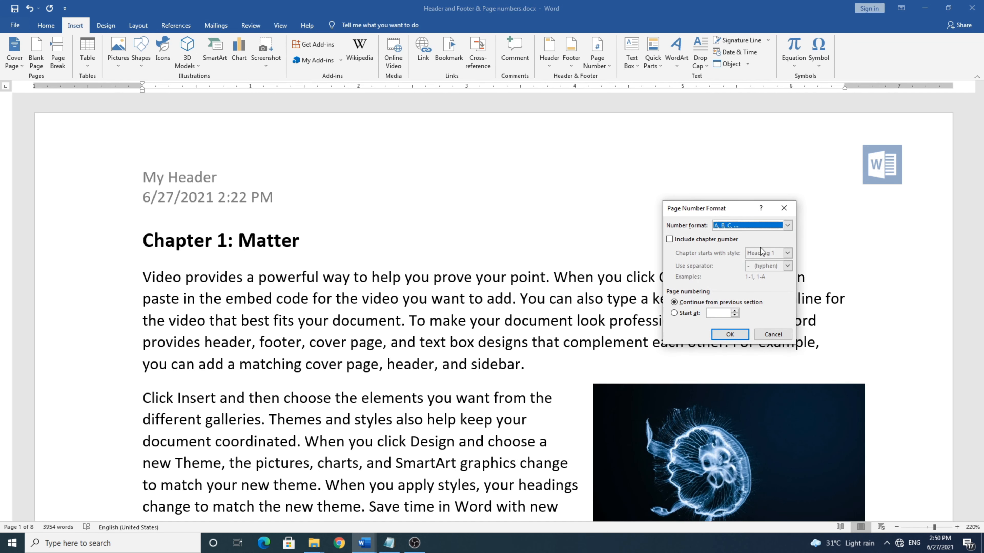
{"action": "left_click_drag", "start_coordinate": [738, 212], "coordinate": [701, 181]}
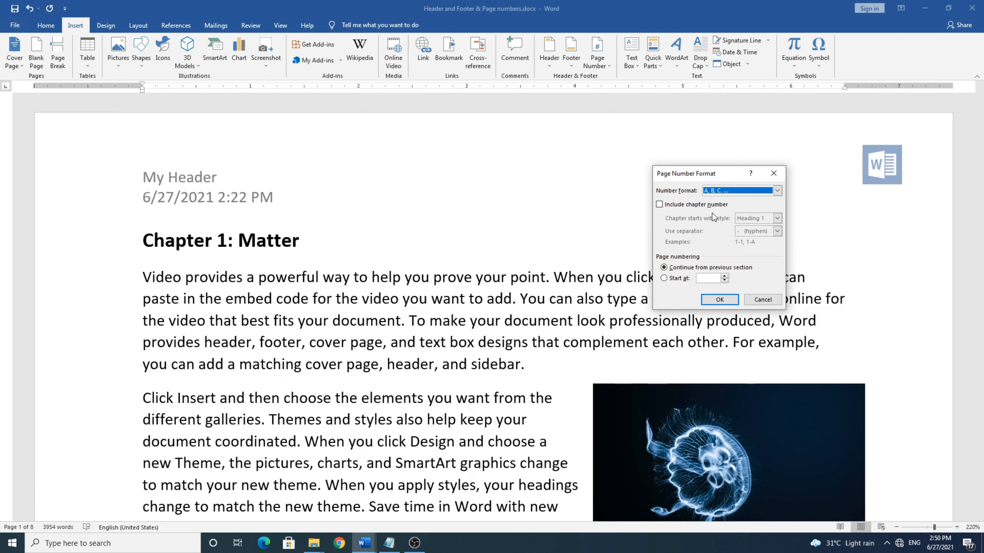
{"action": "left_click", "coordinate": [757, 189]}
{"action": "left_click", "coordinate": [736, 200]}
{"action": "left_click", "coordinate": [728, 302]}
Insert Plain Number 3 page numbers at the bottom of the page from the section that starts with Chapter 2: Ecosystems
{"action": "scroll", "coordinate": [685, 327], "scroll_direction": "down", "scroll_amount": 15}
{"action": "scroll", "coordinate": [537, 328], "scroll_direction": "down", "scroll_amount": 20}
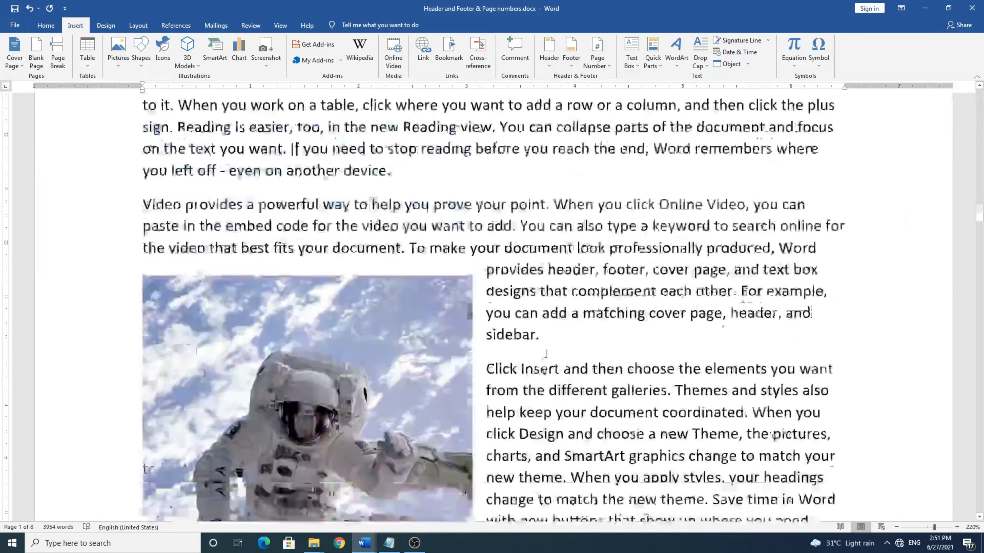
{"action": "scroll", "coordinate": [415, 338], "scroll_direction": "down", "scroll_amount": 20}
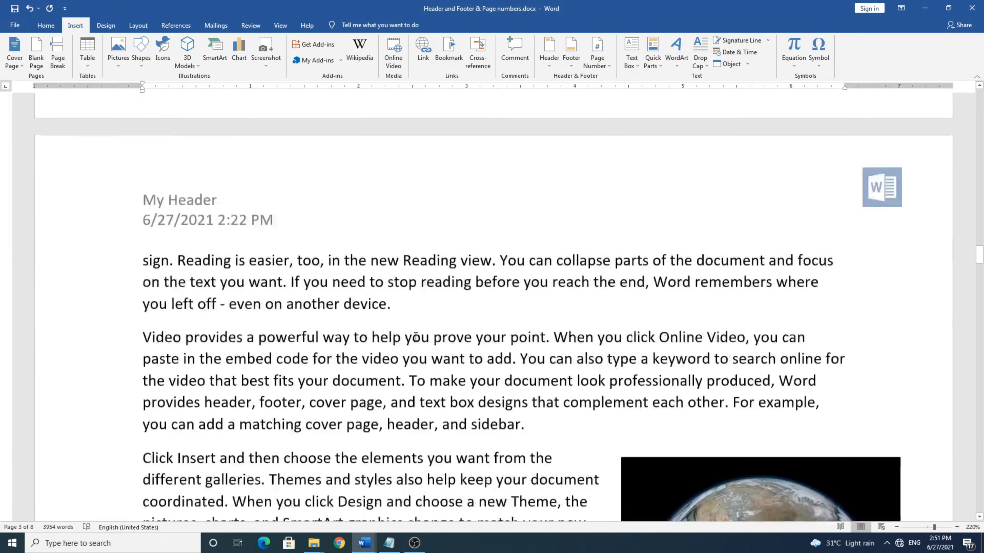
{"action": "scroll", "coordinate": [448, 325], "scroll_direction": "down", "scroll_amount": 15}
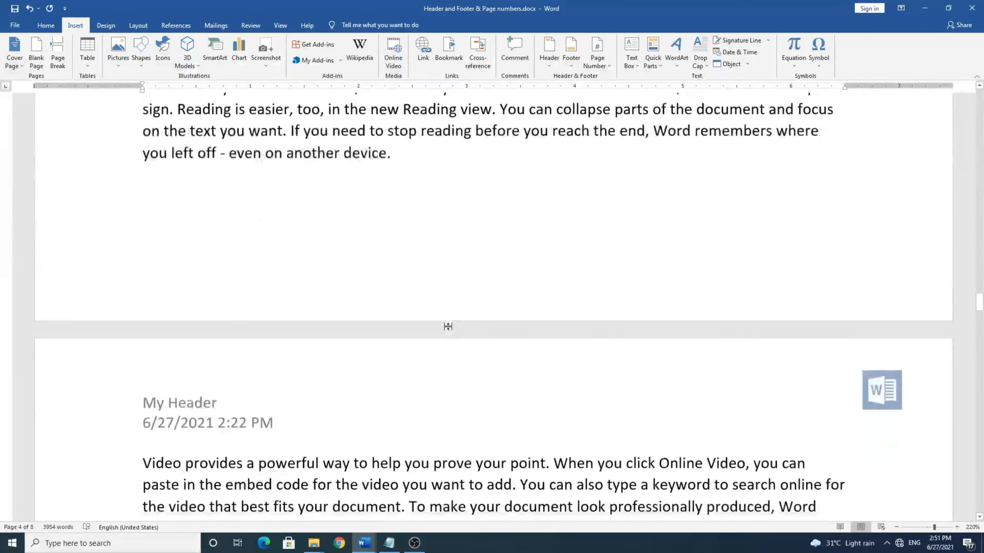
{"action": "left_click", "coordinate": [589, 65]}
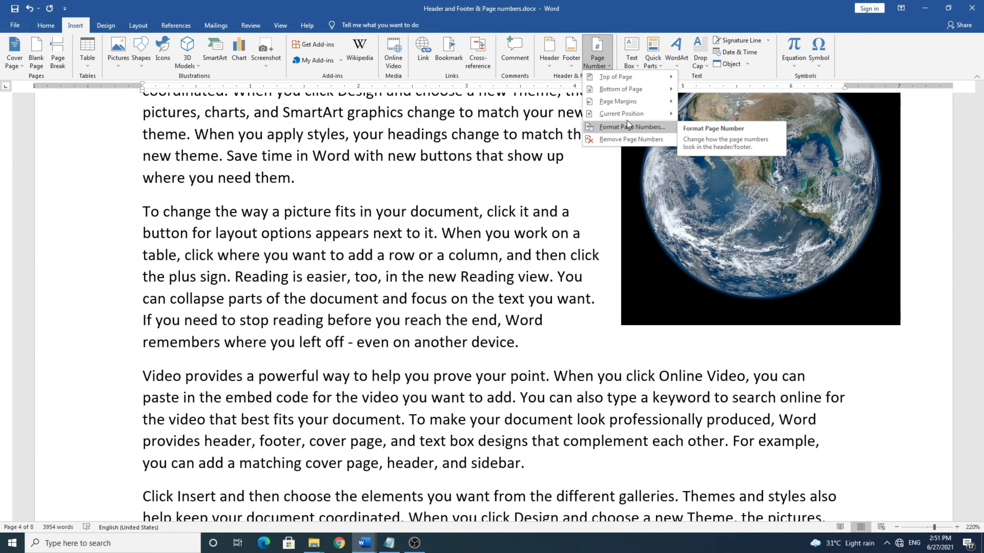
{"action": "mouse_move", "coordinate": [637, 89]}
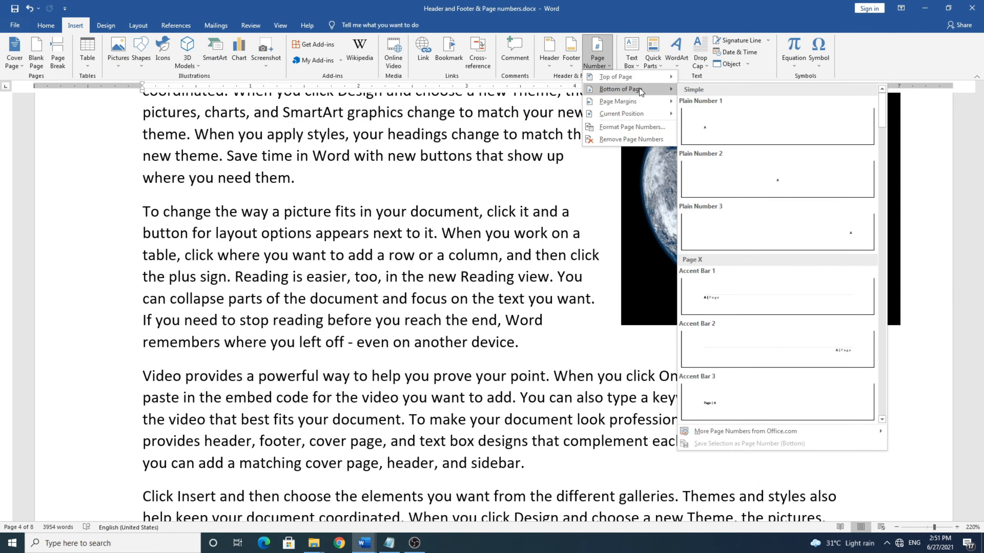
{"action": "left_click", "coordinate": [786, 239]}
{"action": "scroll", "coordinate": [781, 266], "scroll_direction": "down", "scroll_amount": 1}
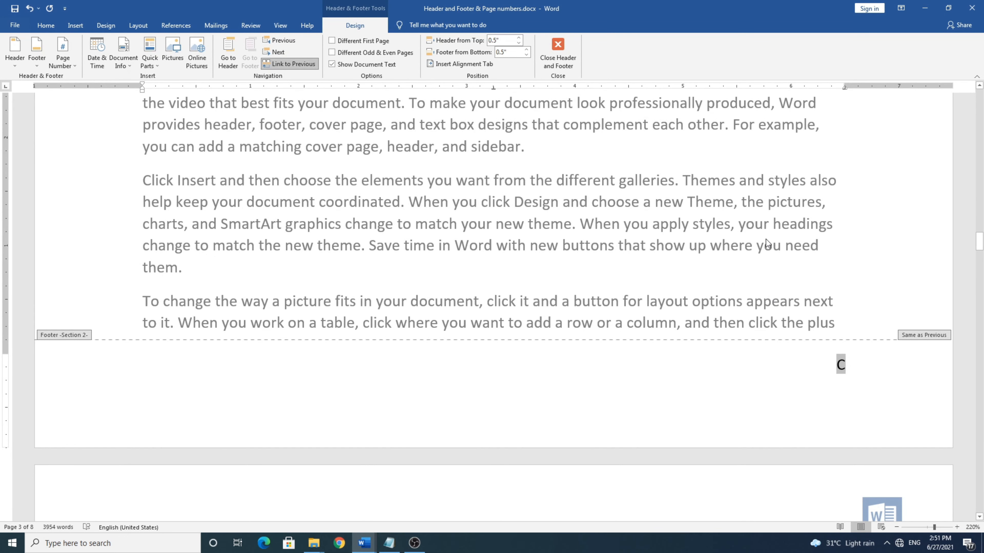
Compare the footer page numbers of the Chapter 1: Matter pages with those of the pages from Chapter 2 onwards
{"action": "scroll", "coordinate": [765, 239], "scroll_direction": "up", "scroll_amount": 6}
{"action": "scroll", "coordinate": [766, 239], "scroll_direction": "up", "scroll_amount": 20}
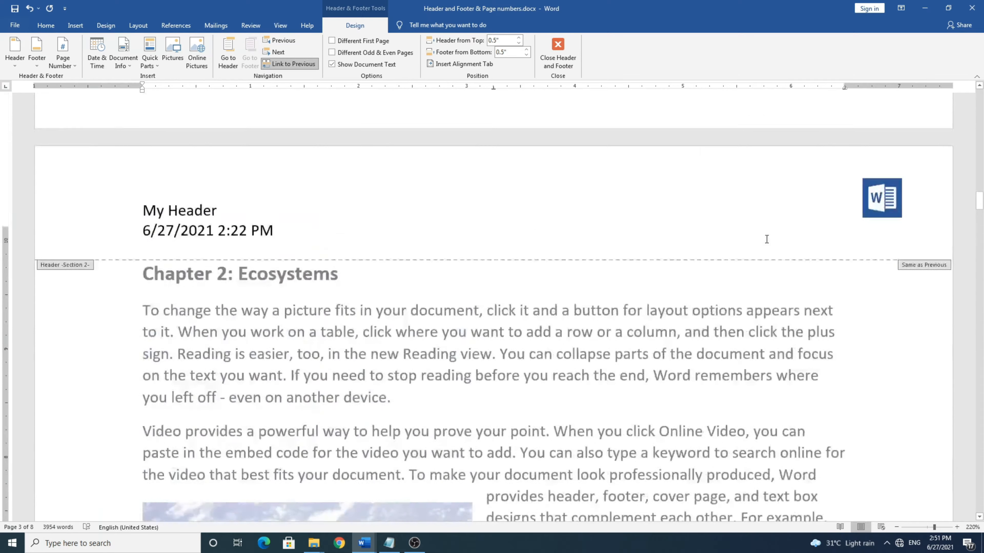
{"action": "scroll", "coordinate": [767, 239], "scroll_direction": "up", "scroll_amount": 20}
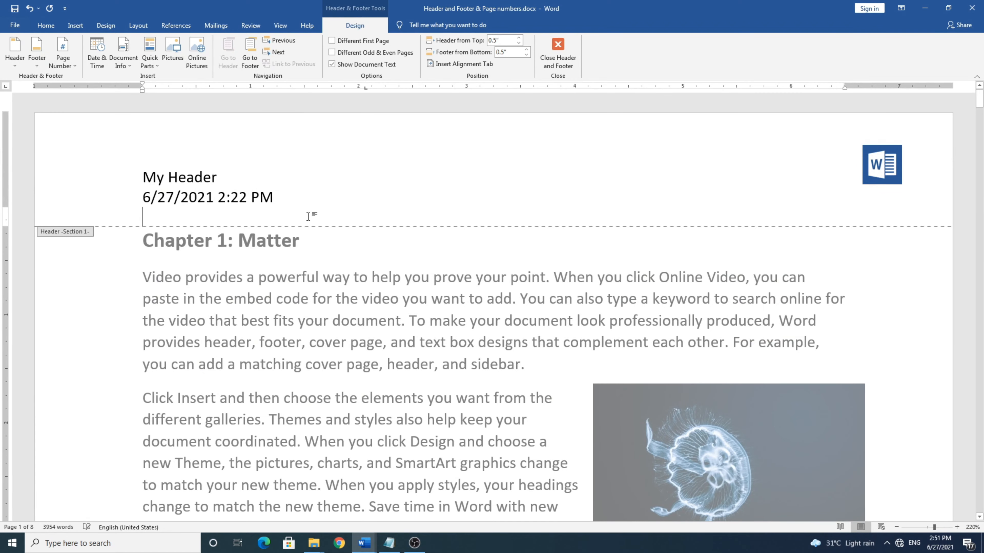
{"action": "scroll", "coordinate": [302, 206], "scroll_direction": "down", "scroll_amount": 10}
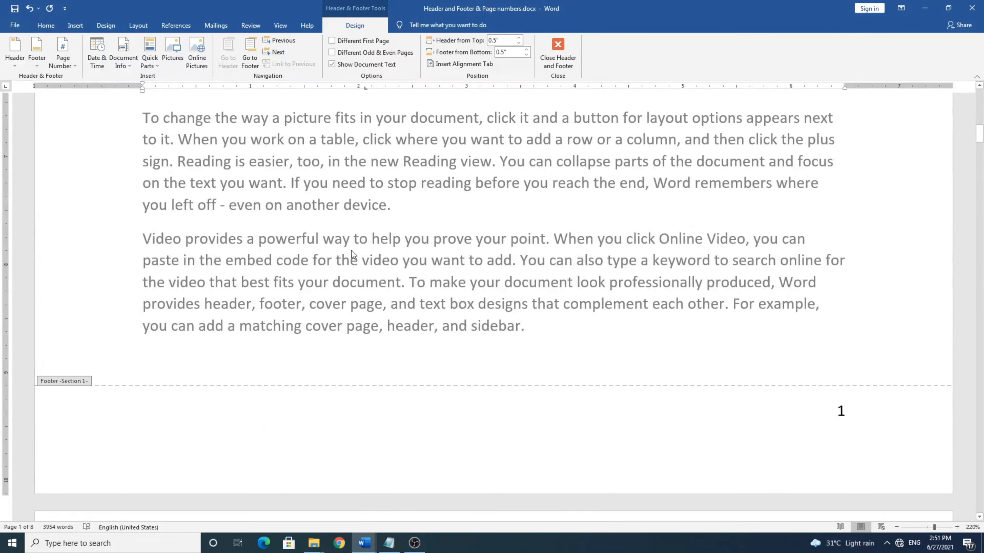
{"action": "scroll", "coordinate": [833, 402], "scroll_direction": "down", "scroll_amount": 20}
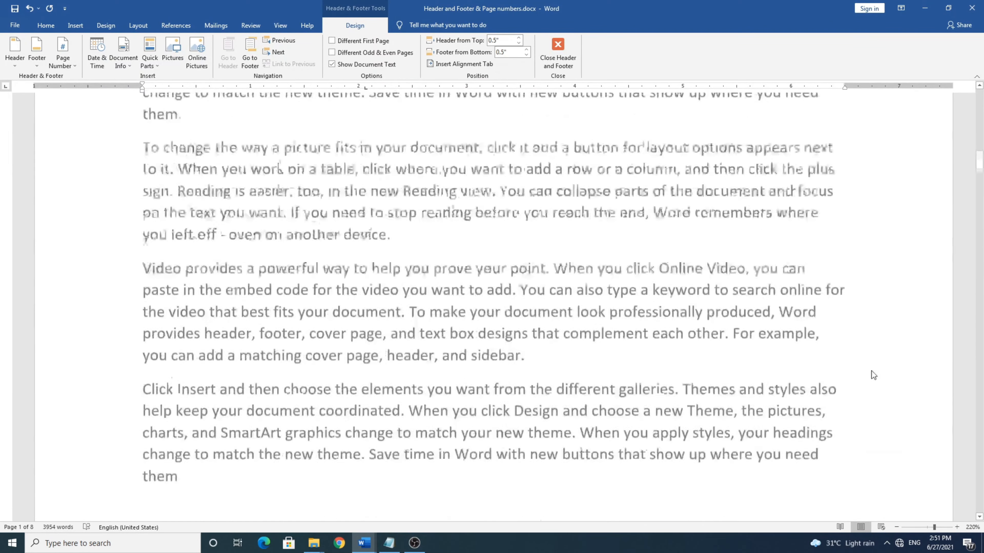
{"action": "scroll", "coordinate": [780, 200], "scroll_direction": "down", "scroll_amount": 3}
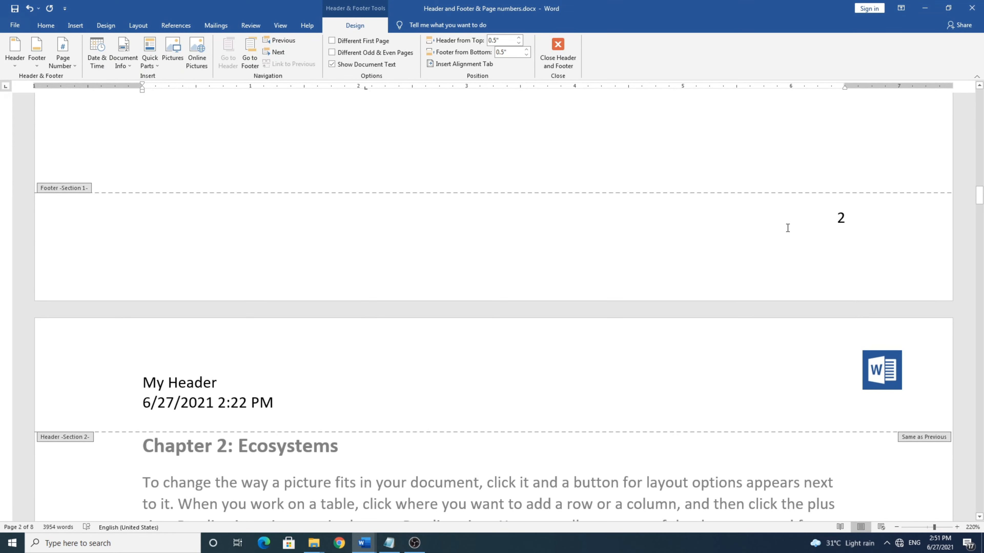
{"action": "scroll", "coordinate": [786, 226], "scroll_direction": "down", "scroll_amount": 3}
{"action": "scroll", "coordinate": [254, 462], "scroll_direction": "down", "scroll_amount": 7}
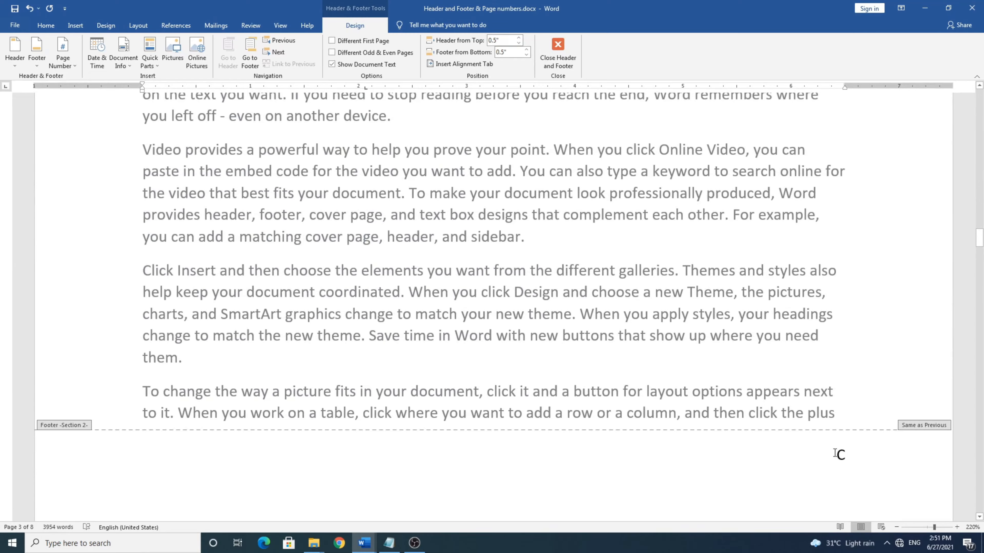
{"action": "scroll", "coordinate": [836, 453], "scroll_direction": "down", "scroll_amount": 15}
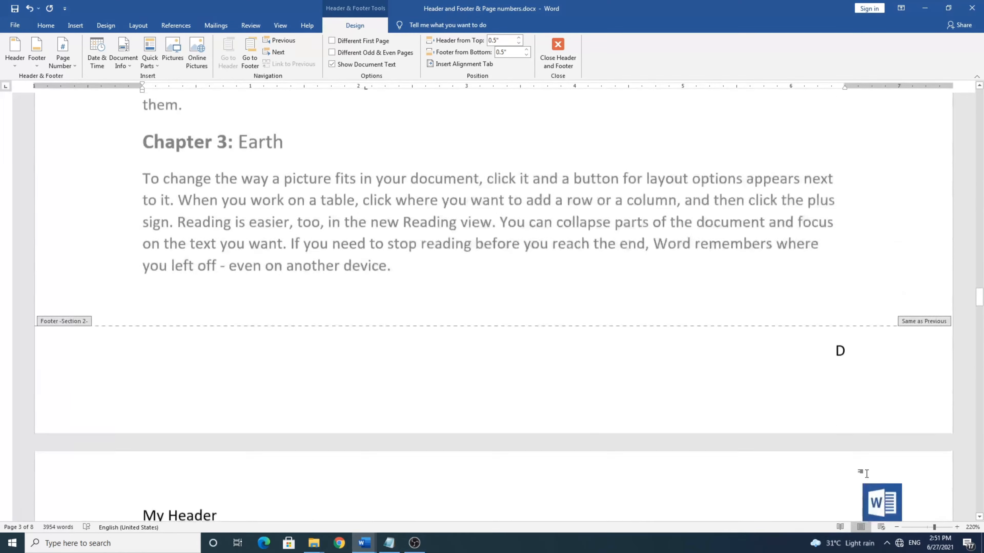
{"action": "scroll", "coordinate": [850, 433], "scroll_direction": "down", "scroll_amount": 15}
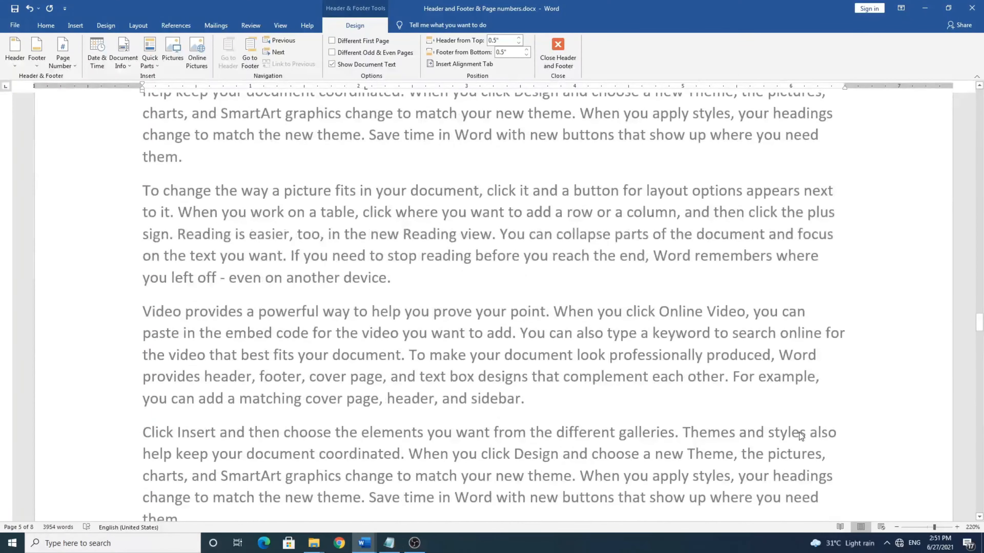
{"action": "scroll", "coordinate": [800, 433], "scroll_direction": "up", "scroll_amount": 15}
{"action": "scroll", "coordinate": [320, 188], "scroll_direction": "up", "scroll_amount": 1}
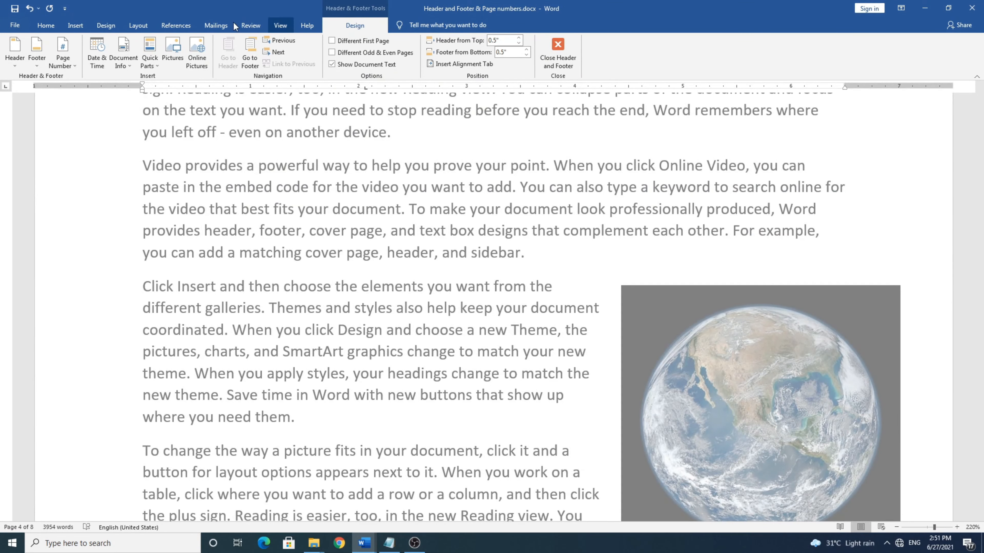
Restart the page numbering of the Chapter 2 section at A in the page number format settings
{"action": "left_click", "coordinate": [75, 26]}
{"action": "left_click", "coordinate": [604, 64]}
{"action": "left_click", "coordinate": [626, 129]}
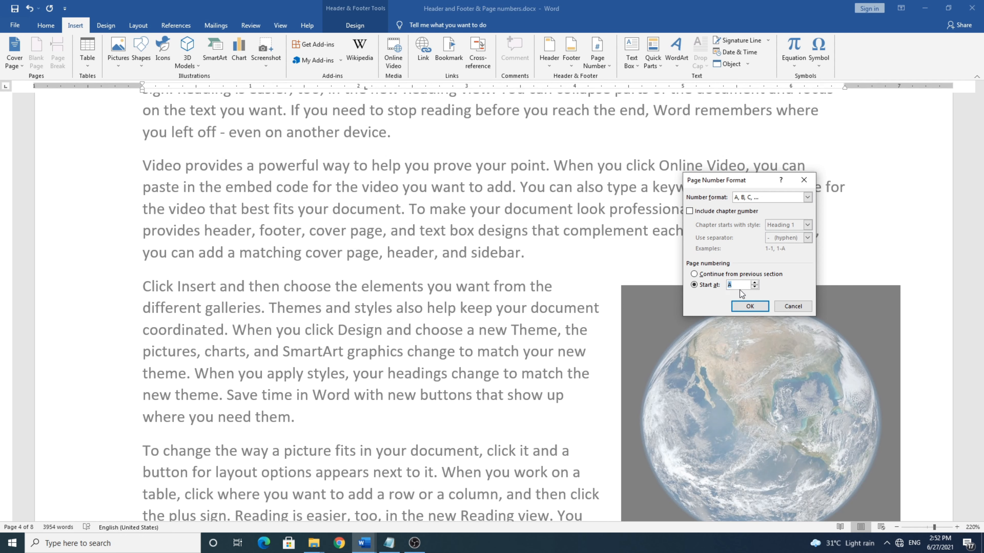
{"action": "left_click", "coordinate": [747, 306]}
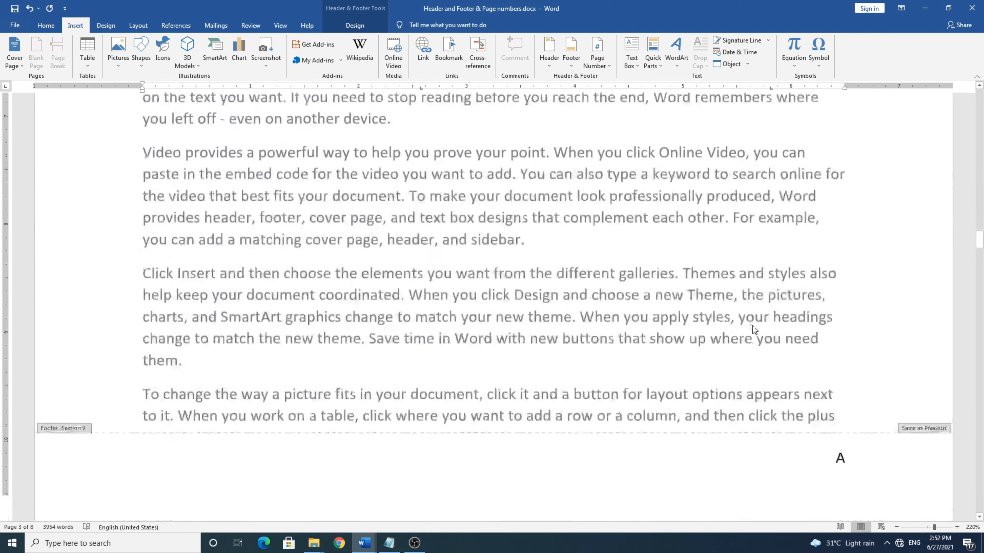
Check the footer page numbers on both sides of the section break and close header and footer editing
{"action": "scroll", "coordinate": [753, 326], "scroll_direction": "down", "scroll_amount": 15}
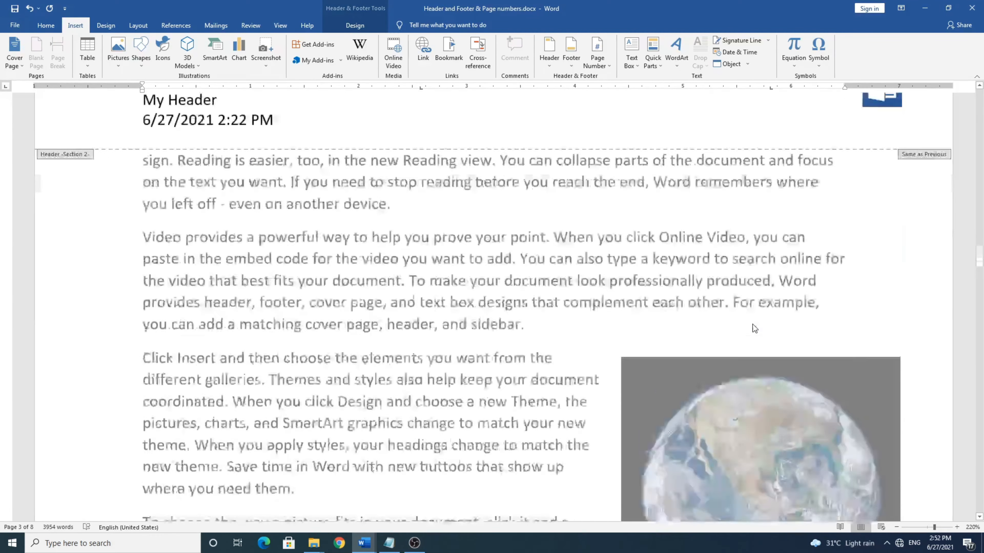
{"action": "scroll", "coordinate": [752, 325], "scroll_direction": "up", "scroll_amount": 15}
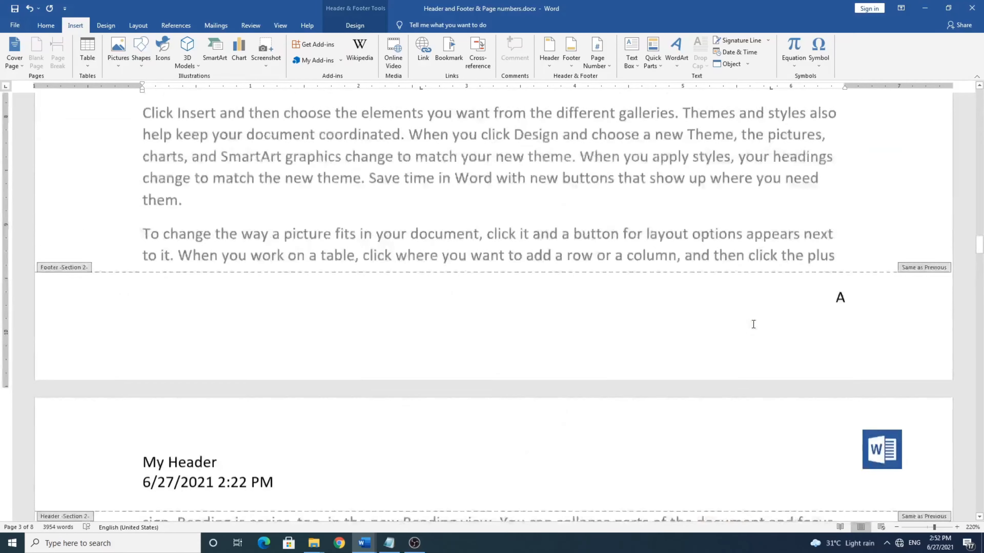
{"action": "scroll", "coordinate": [825, 309], "scroll_direction": "up", "scroll_amount": 10}
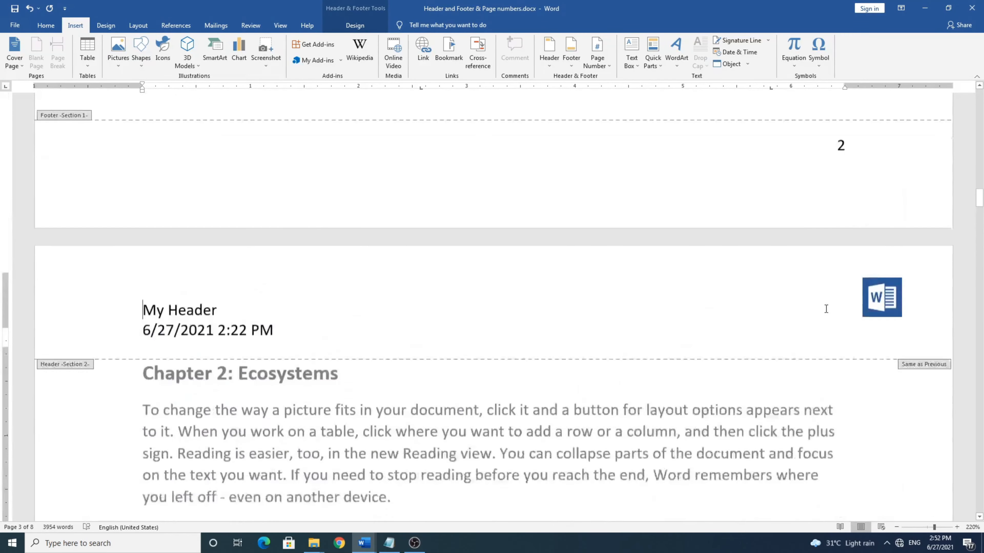
{"action": "scroll", "coordinate": [855, 362], "scroll_direction": "down", "scroll_amount": 3}
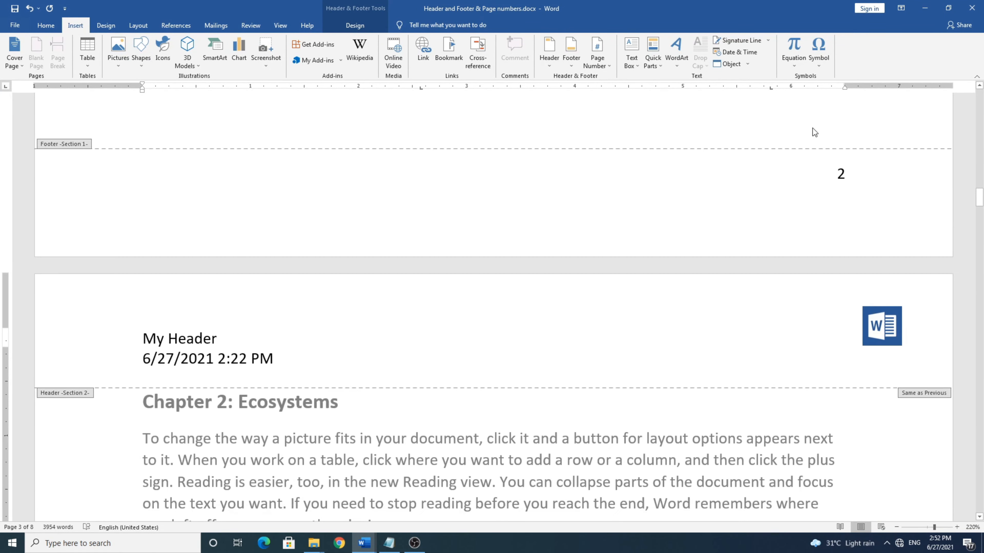
{"action": "scroll", "coordinate": [691, 231], "scroll_direction": "up", "scroll_amount": 5}
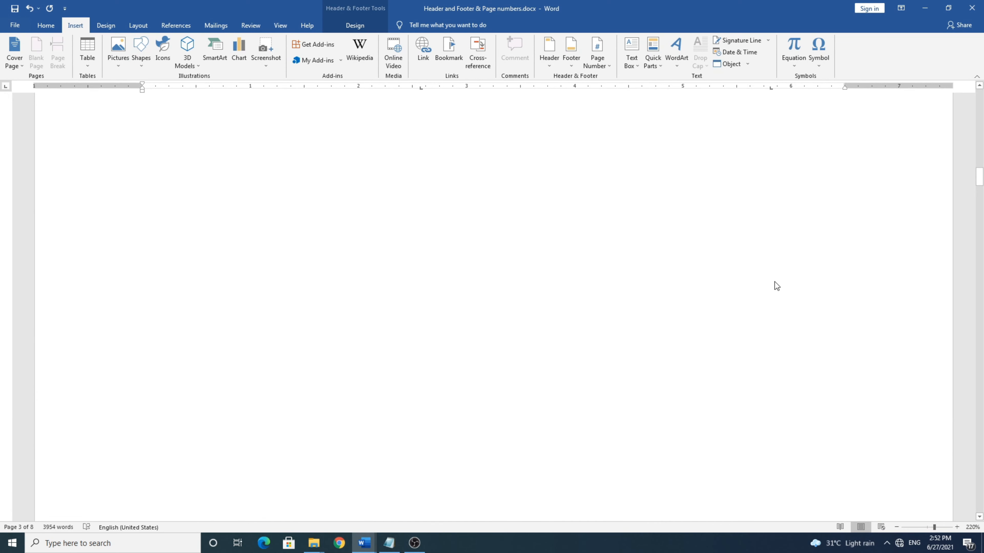
{"action": "scroll", "coordinate": [775, 281], "scroll_direction": "down", "scroll_amount": 8}
{"action": "scroll", "coordinate": [524, 273], "scroll_direction": "down", "scroll_amount": 15}
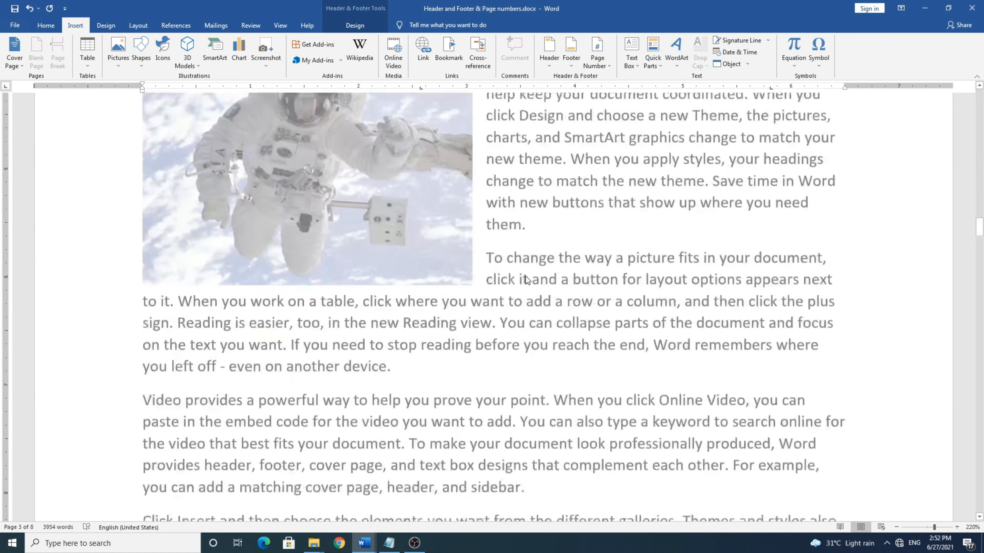
{"action": "scroll", "coordinate": [628, 275], "scroll_direction": "down", "scroll_amount": 15}
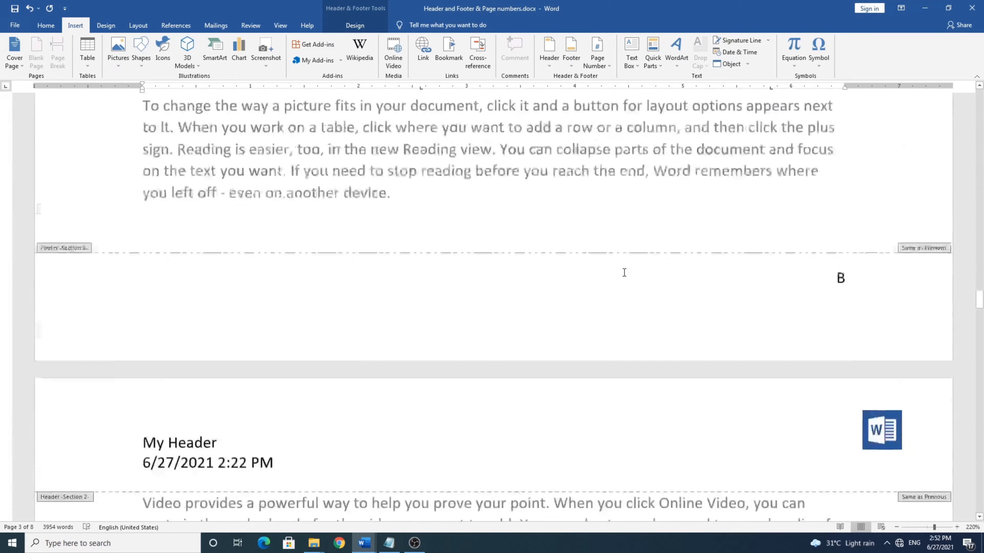
{"action": "scroll", "coordinate": [625, 276], "scroll_direction": "down", "scroll_amount": 15}
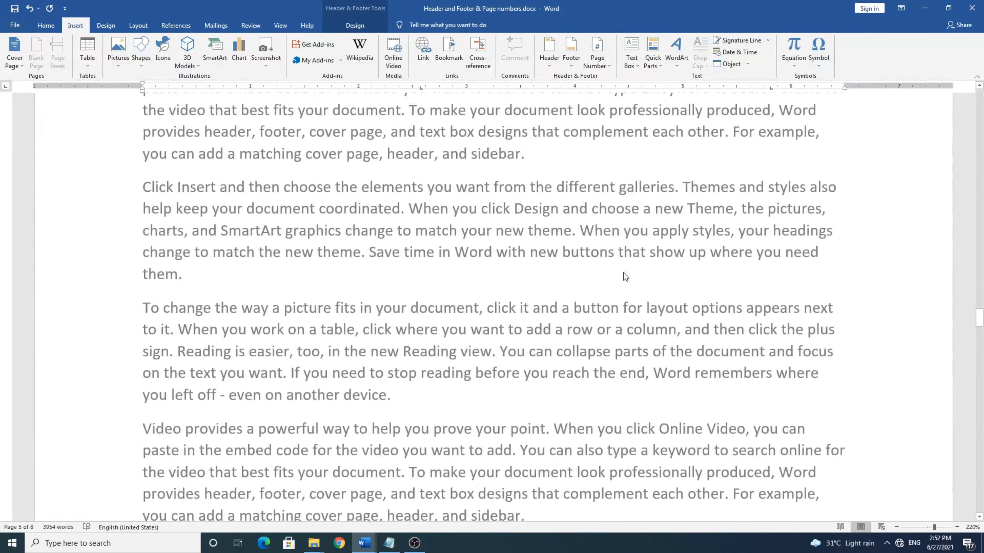
{"action": "left_click", "coordinate": [357, 26]}
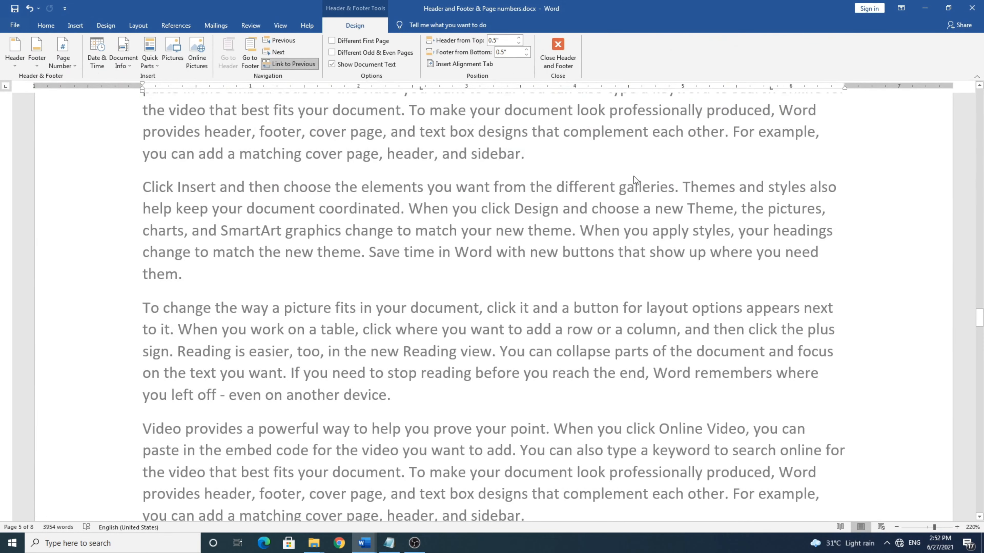
{"action": "left_click", "coordinate": [547, 60]}
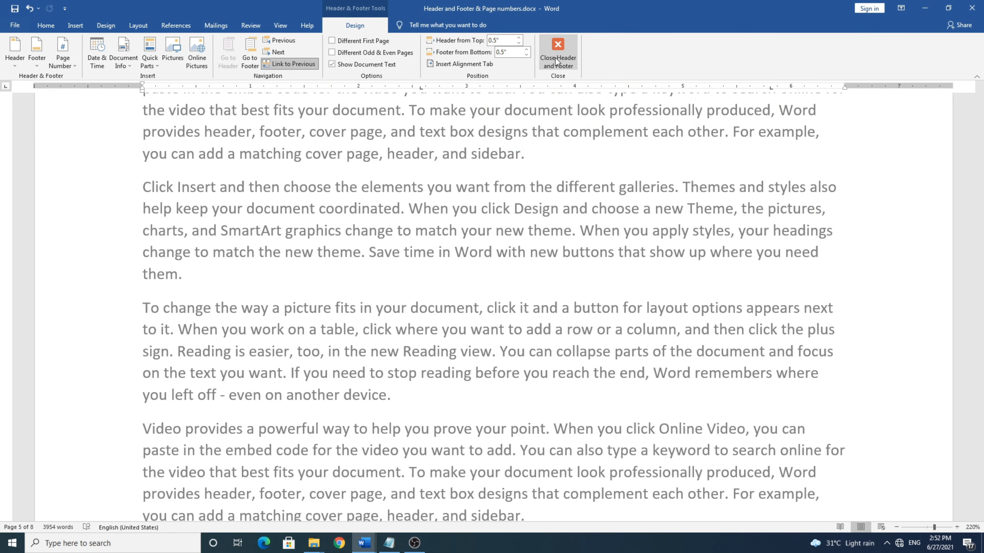
Return to the last page of Chapter 1 and bring up the commands for inserting page elements
{"action": "scroll", "coordinate": [687, 396], "scroll_direction": "up", "scroll_amount": 10}
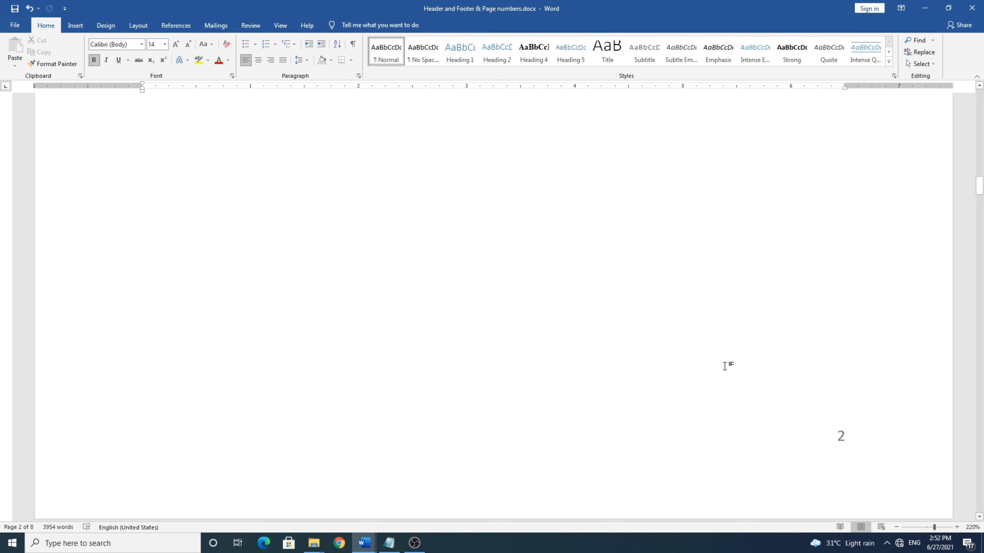
{"action": "left_click", "coordinate": [77, 28]}
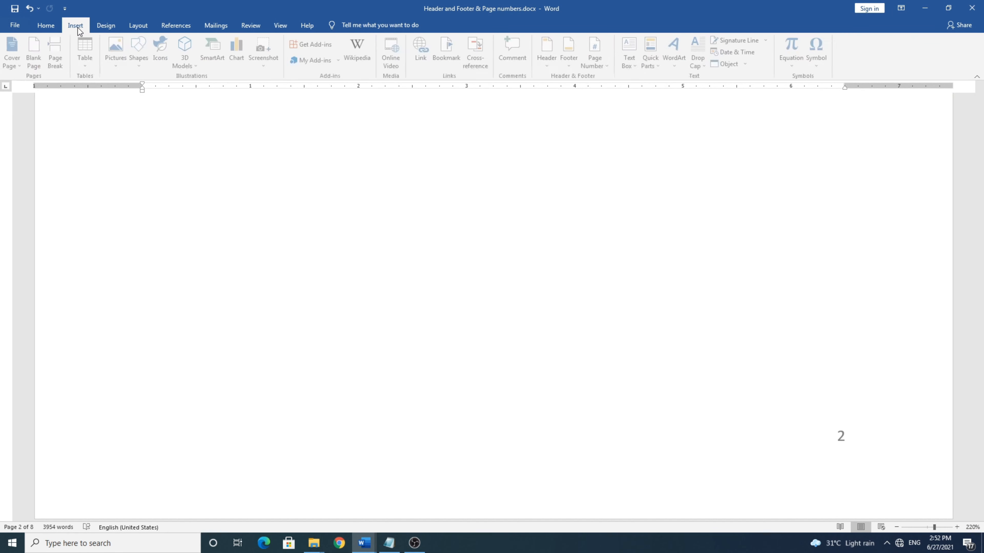